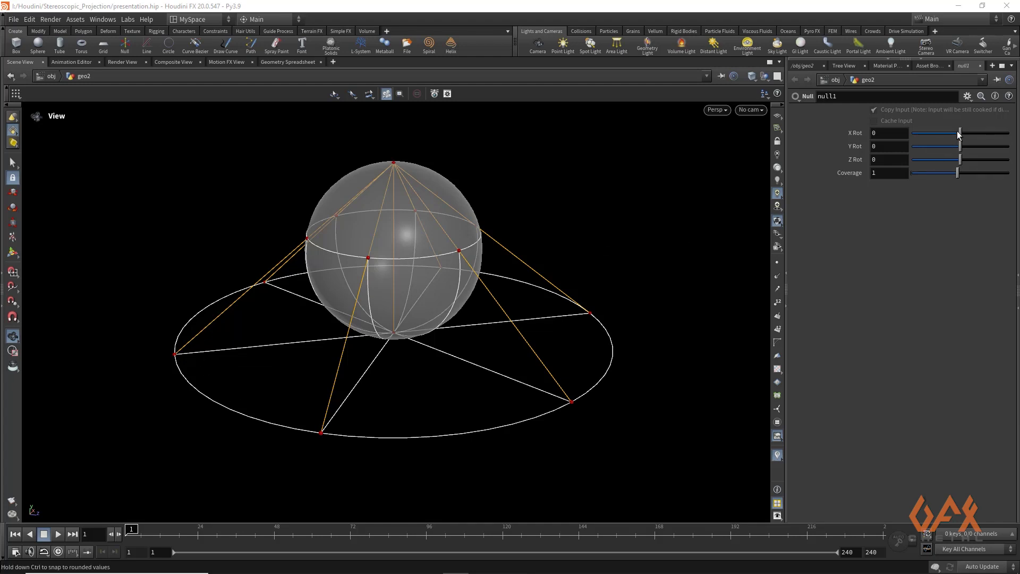
Set the null's X Rot to 1.1, Y Rot to 0.7, Z Rot to -3.5 and Coverage to 0.94
mouse_move(961, 135)
mouse_down()
mouse_move(937, 136)
mouse_move(980, 136)
mouse_move(969, 137)
mouse_up()
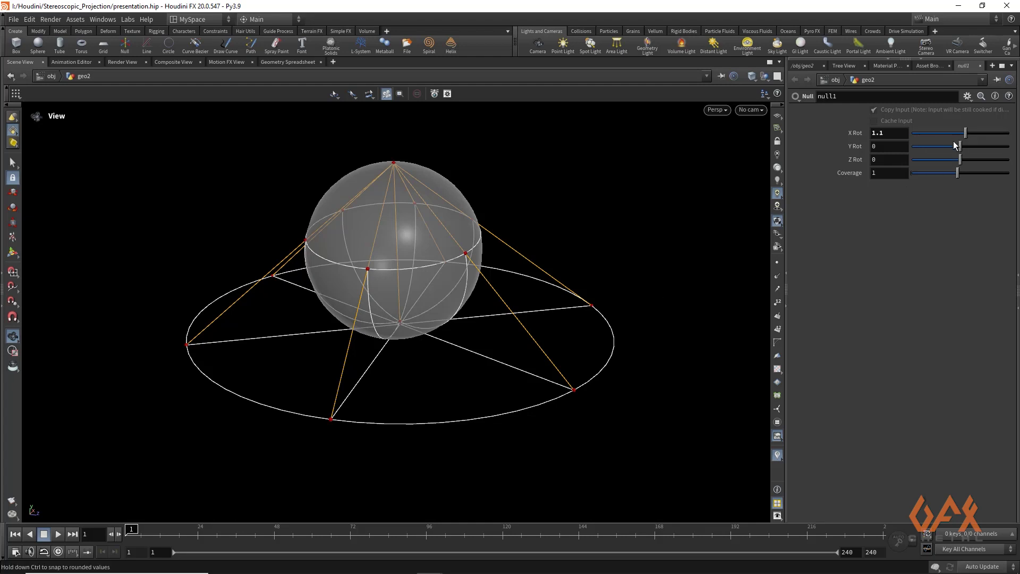
drag(961, 146, 955, 175)
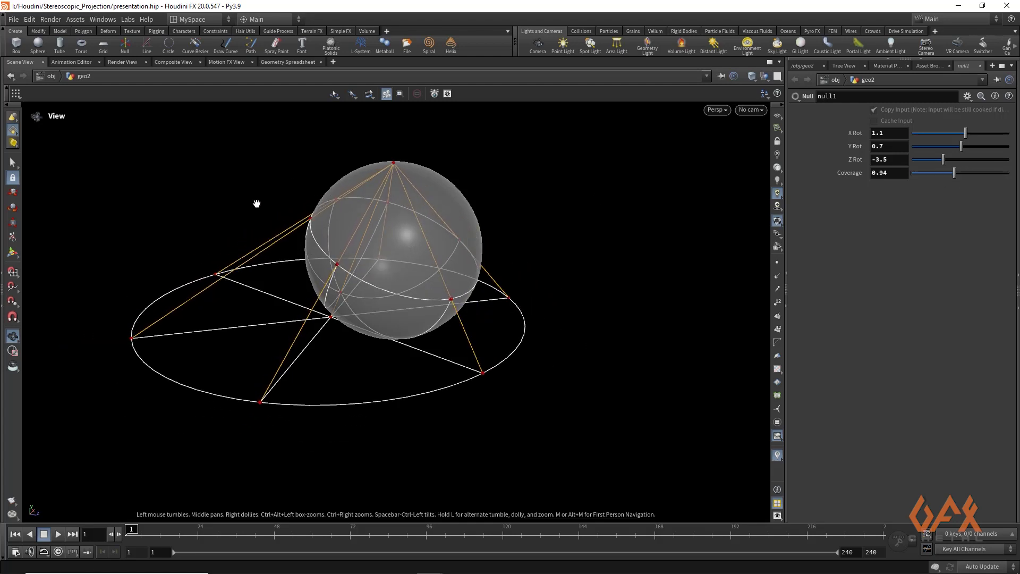
key(space+3)
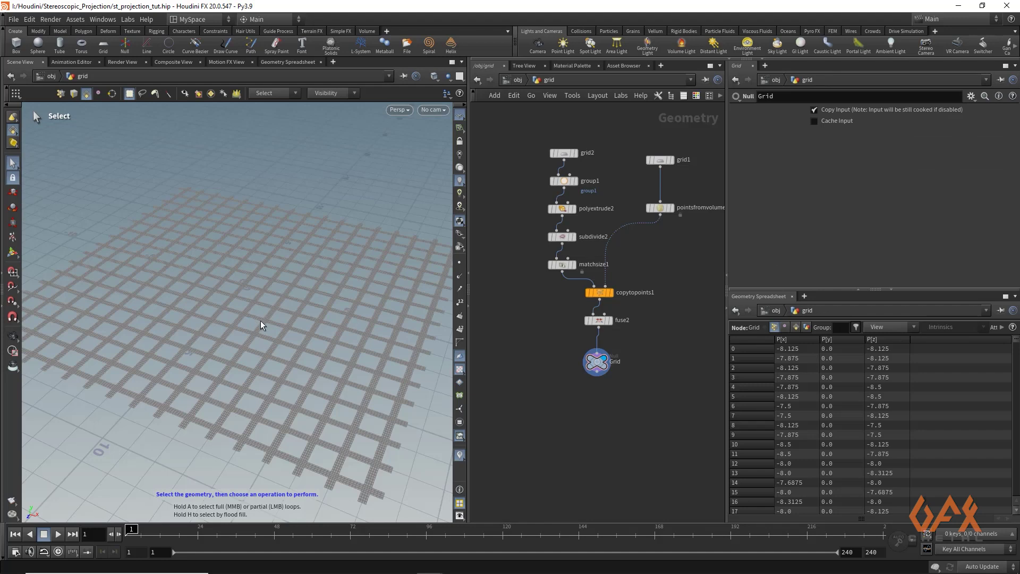
Examine the crossed-strip grid geometry from different angles, both up close and as a whole
key(Escape)
drag(260, 320, 255, 322)
scroll(250, 319, up, 2)
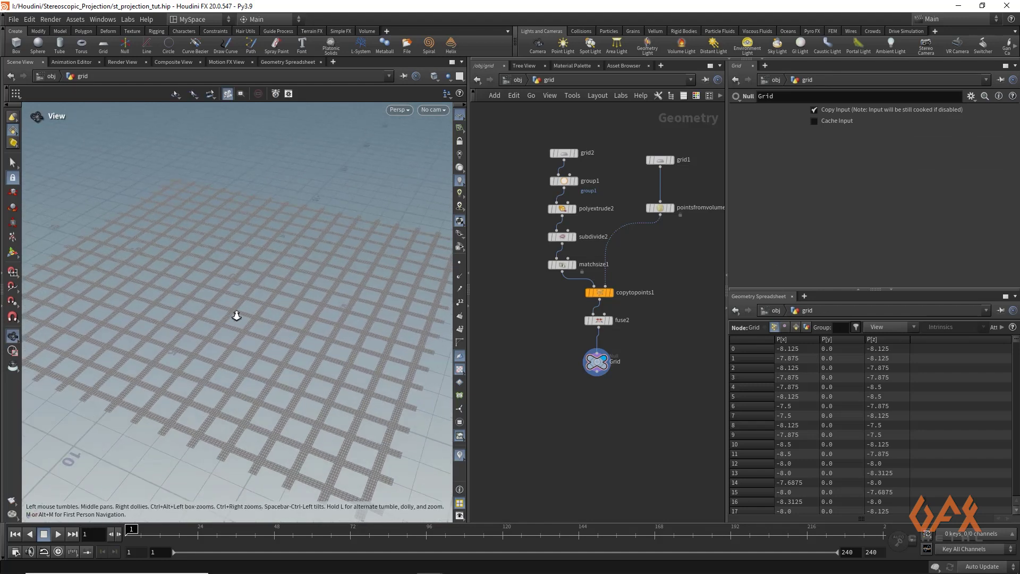
scroll(330, 319, up, 5)
scroll(173, 325, up, 2)
drag(173, 329, 174, 336)
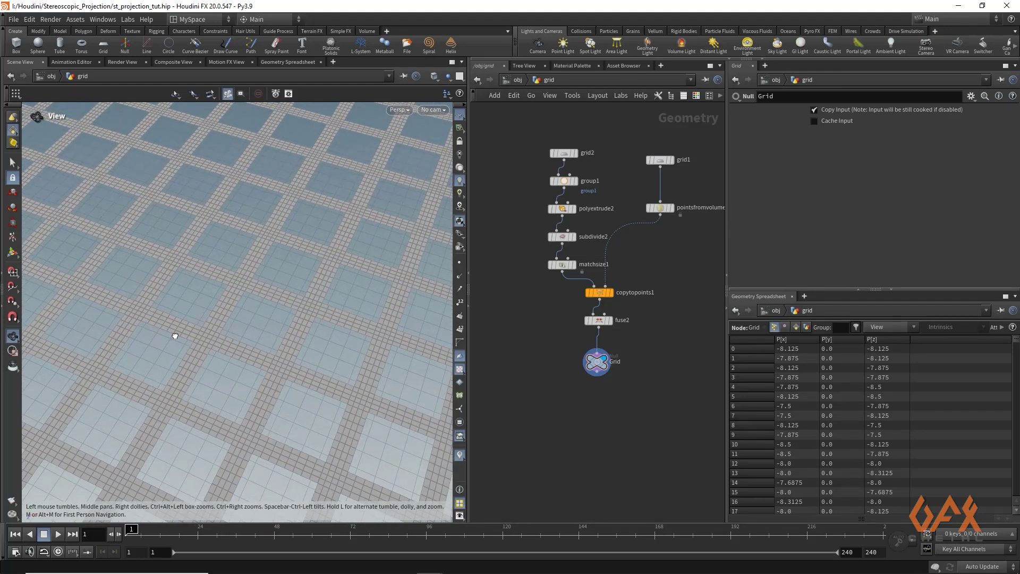
key(s)
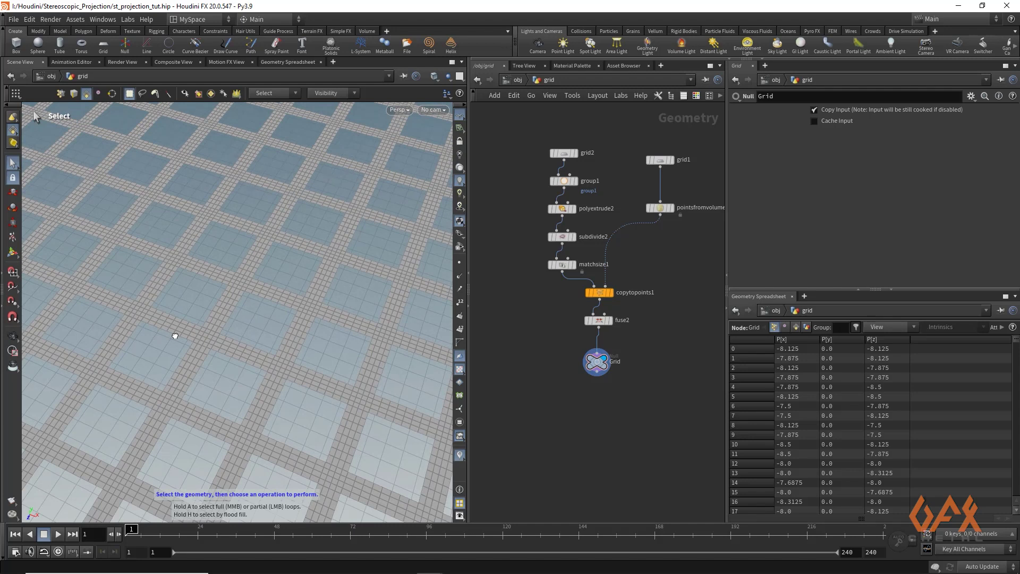
key(Escape)
drag(209, 291, 194, 317)
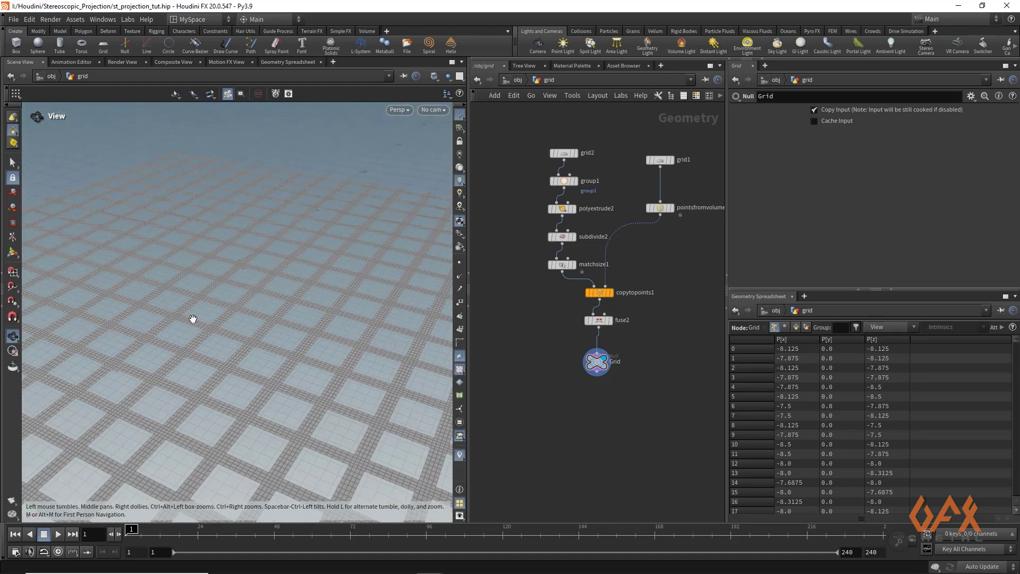
drag(265, 338, 259, 302)
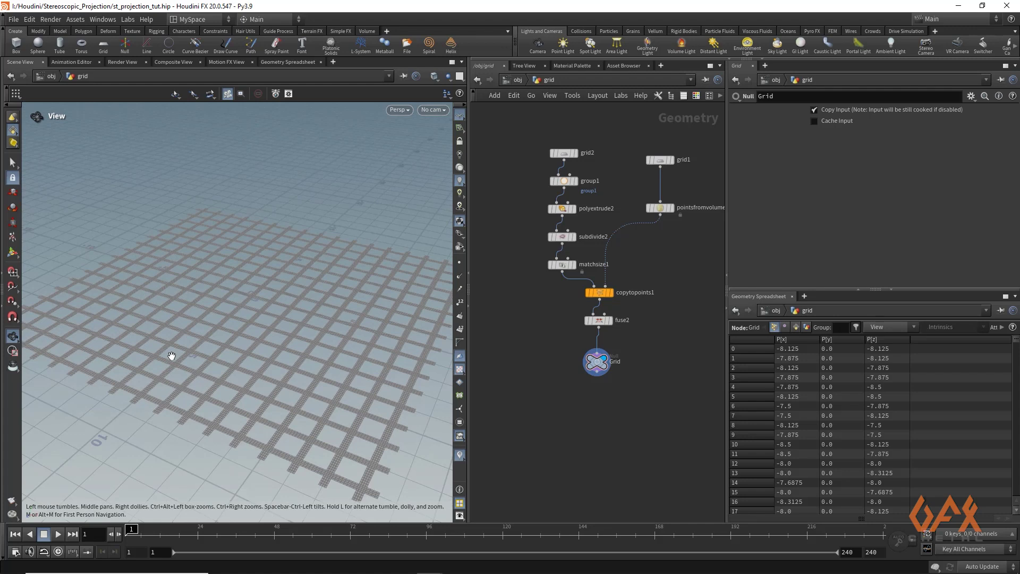
key(s)
Add a Sphere node in empty space beside the grid network and display it
middle_drag(678, 348, 553, 358)
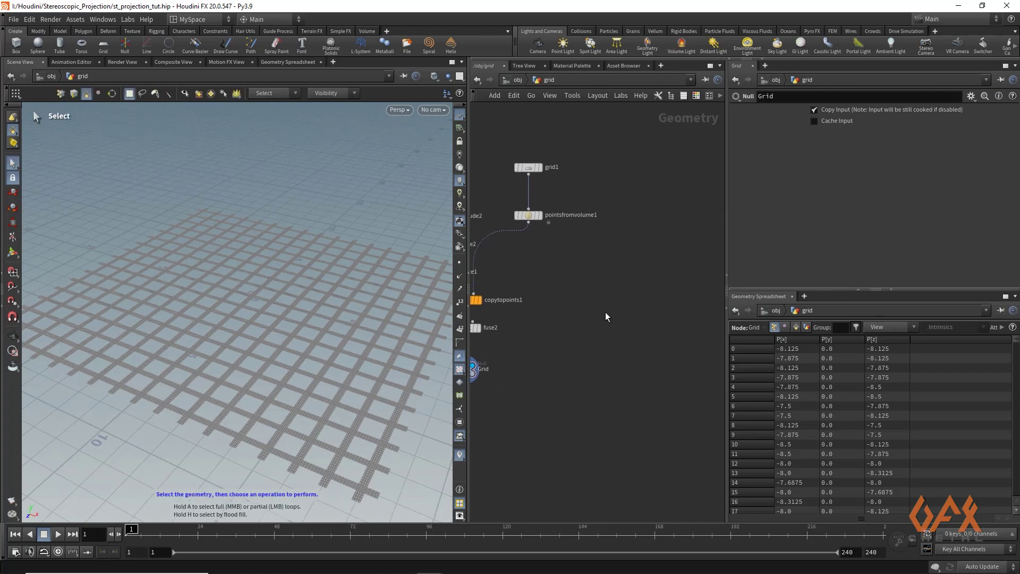
key(Tab)
text(sphere)
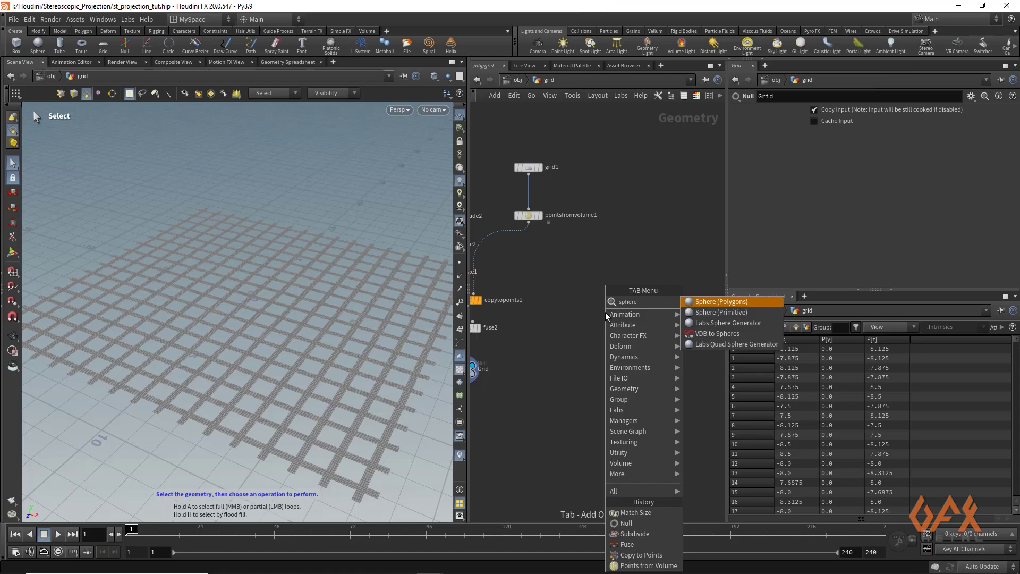
key(Escape)
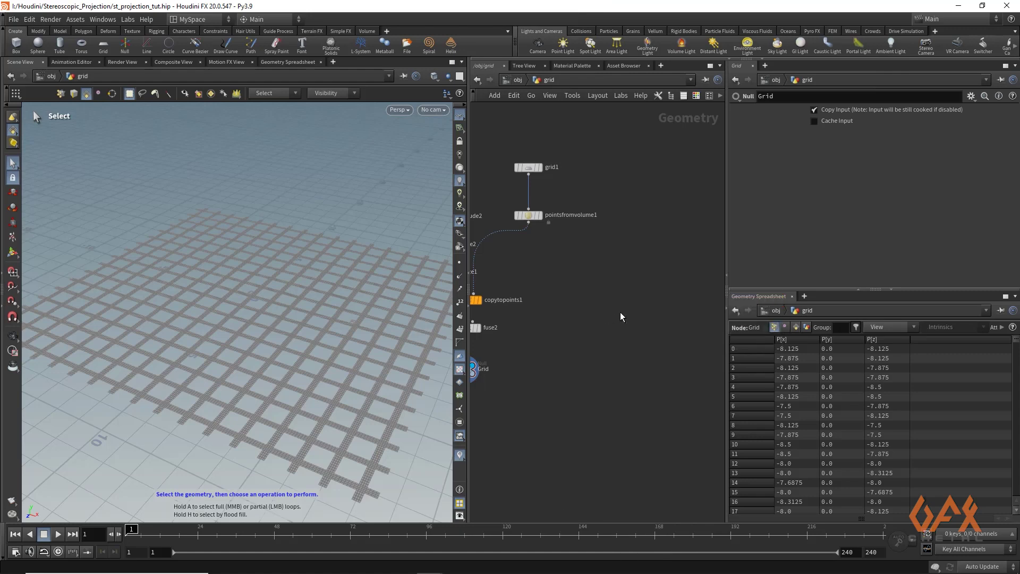
click(618, 299)
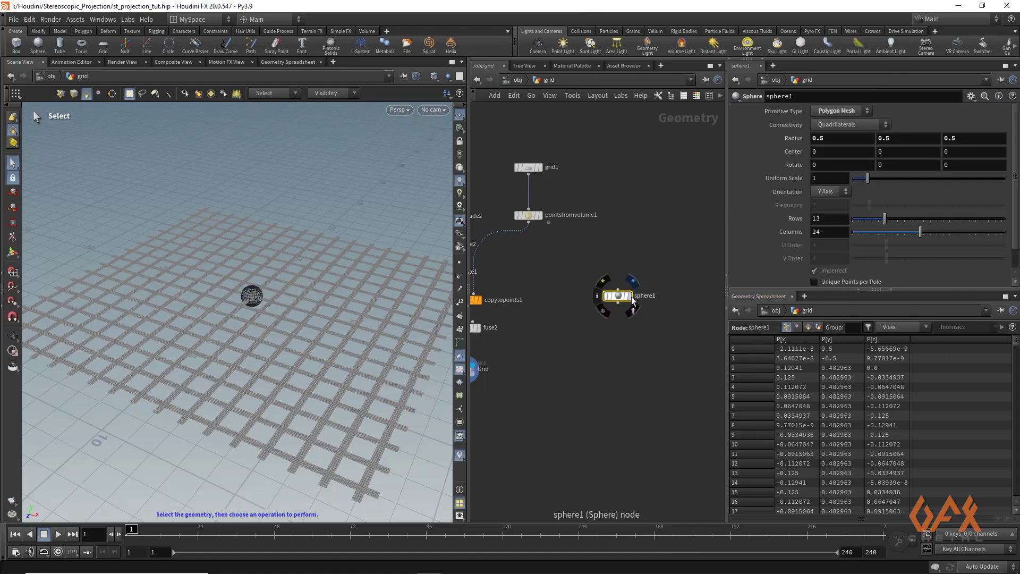
click(629, 296)
Set the sphere's primitive type to Primitive and its uniform scale to 4
click(840, 113)
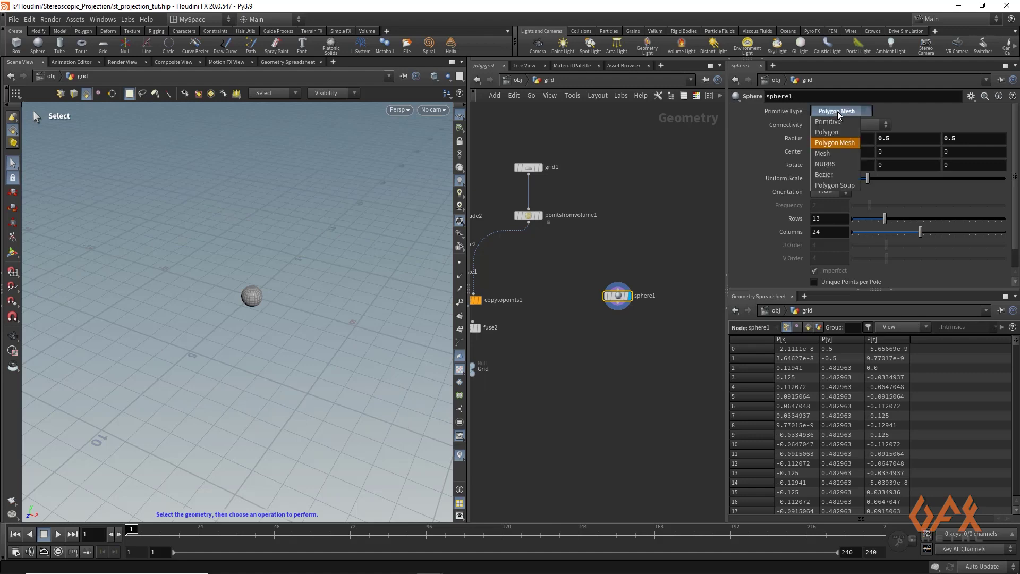
click(836, 123)
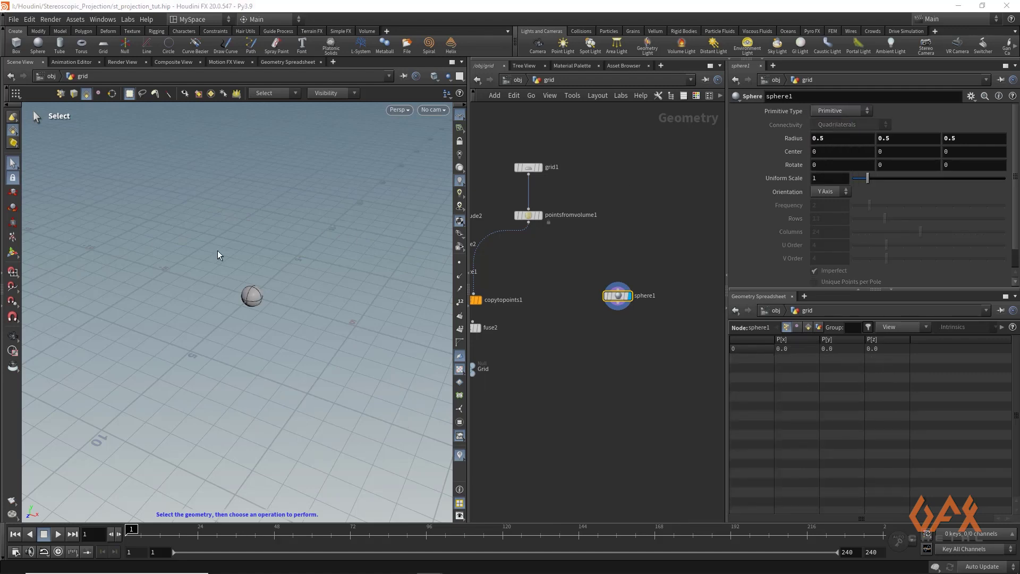
key(Escape)
scroll(235, 301, up, 3)
drag(235, 300, 276, 298)
key(s)
click(821, 180)
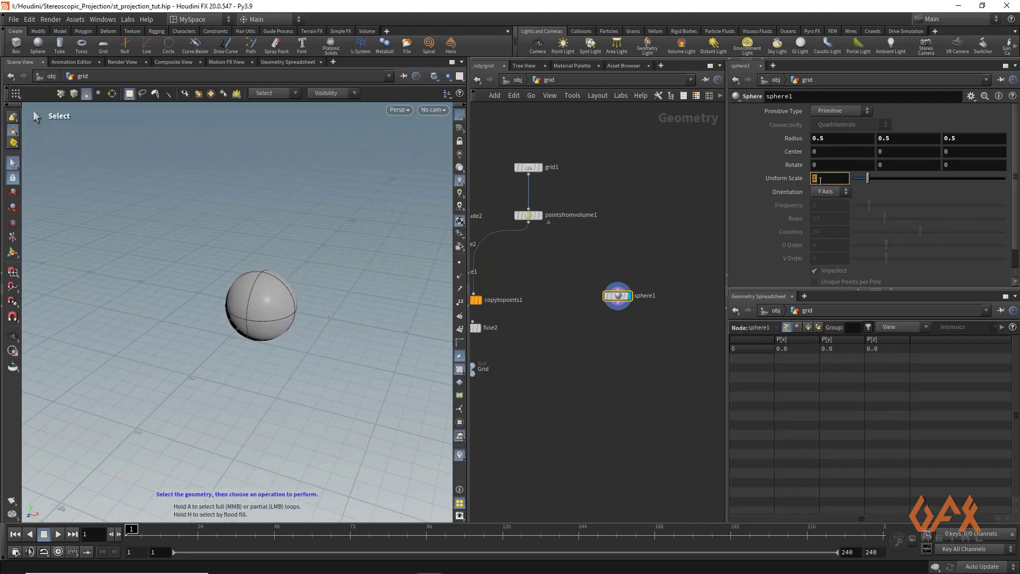
key(Return)
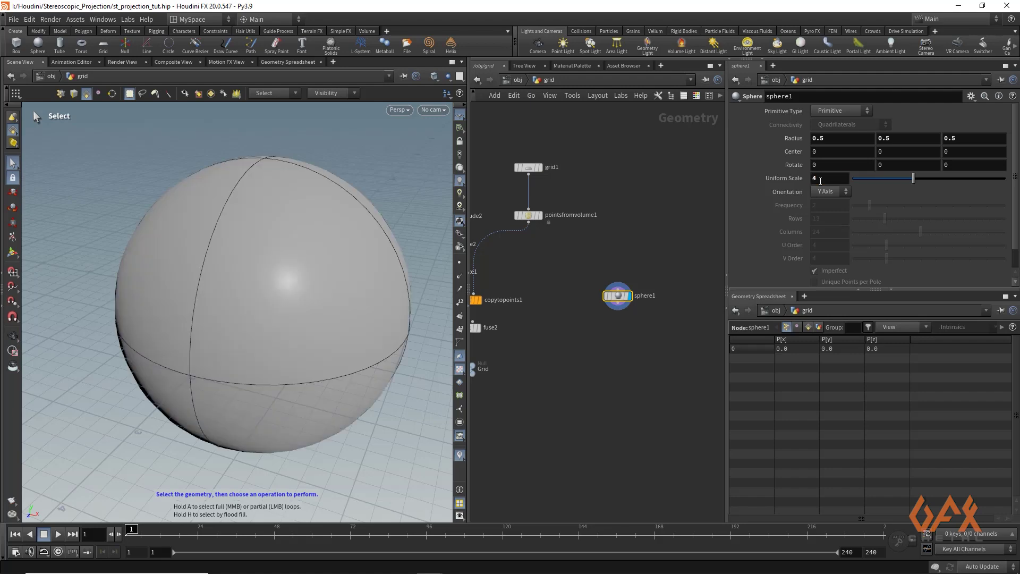
Add a Match Size node fed by the sphere and display its result
drag(616, 305, 617, 341)
key(Tab)
text(matc)
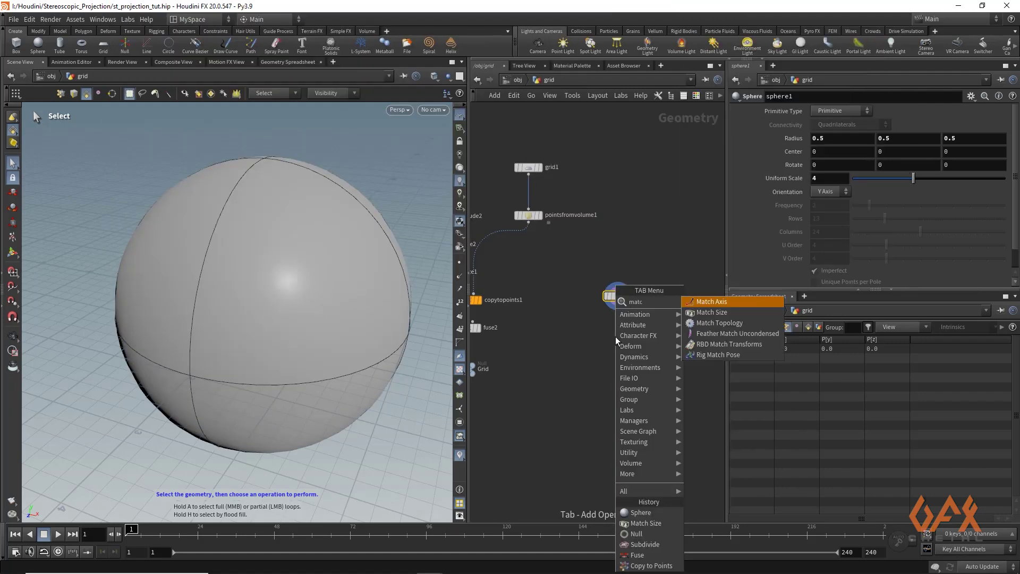
key(Down)
key(Return)
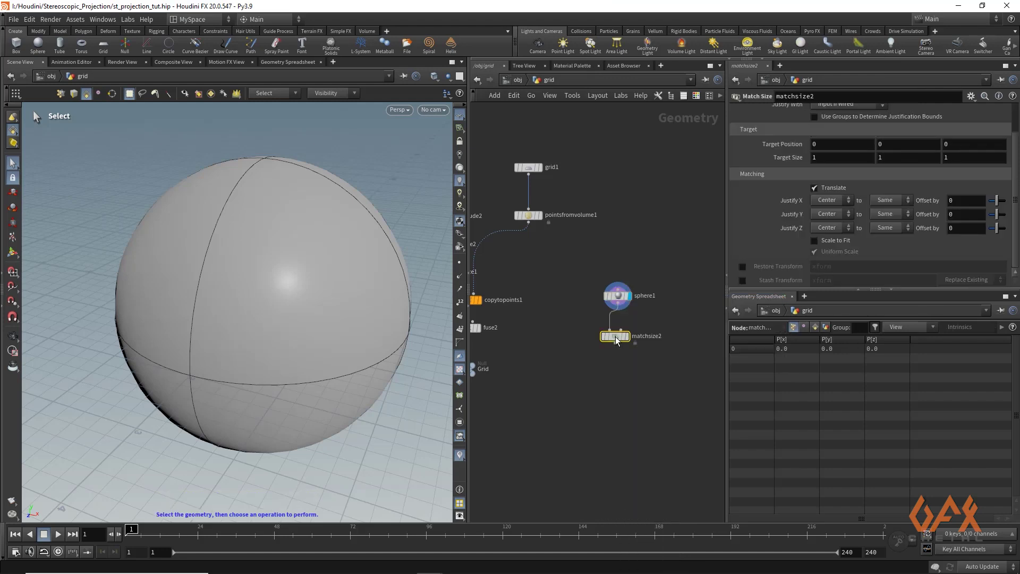
click(627, 337)
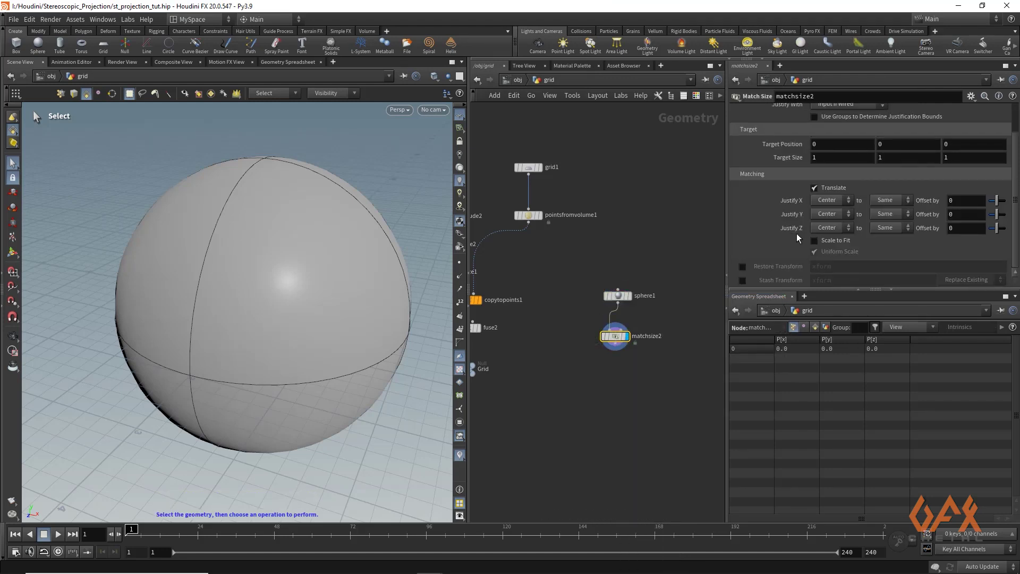
Justify the sphere's Y axis to Min in the Match Size node so it rests on the ground plane
click(826, 215)
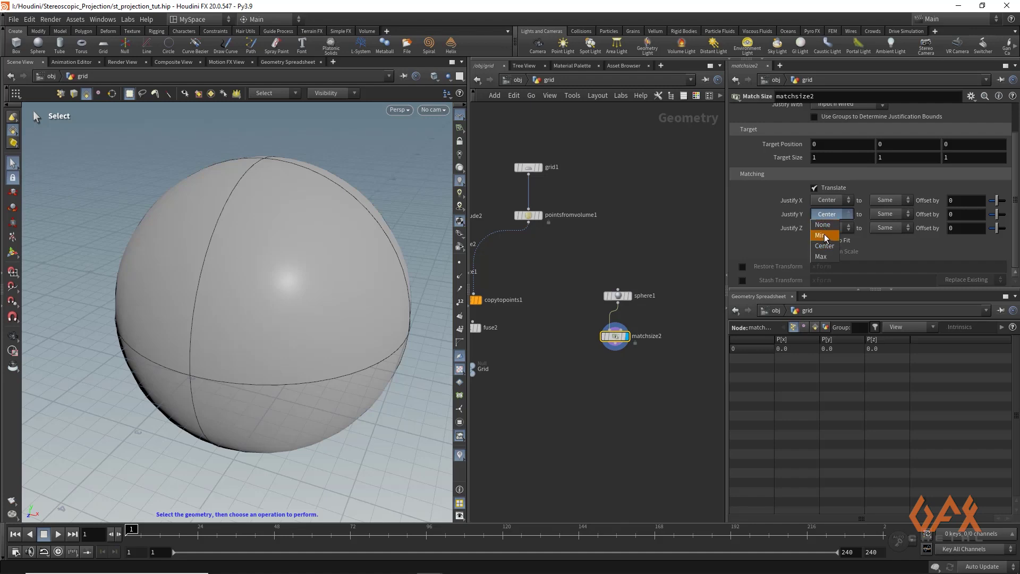
click(827, 238)
key(Escape)
mouse_move(238, 306)
mouse_down()
mouse_move(270, 312)
mouse_move(269, 298)
mouse_move(245, 303)
mouse_up()
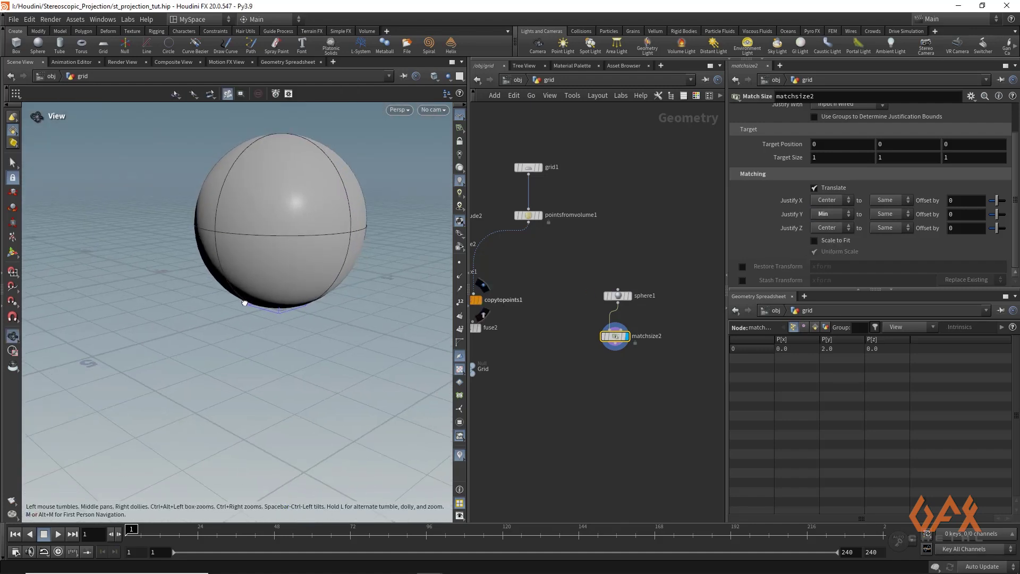
key(s)
Add an Attribute Wrangle node below and between the Grid null and the sphere's Match Size node
key(h)
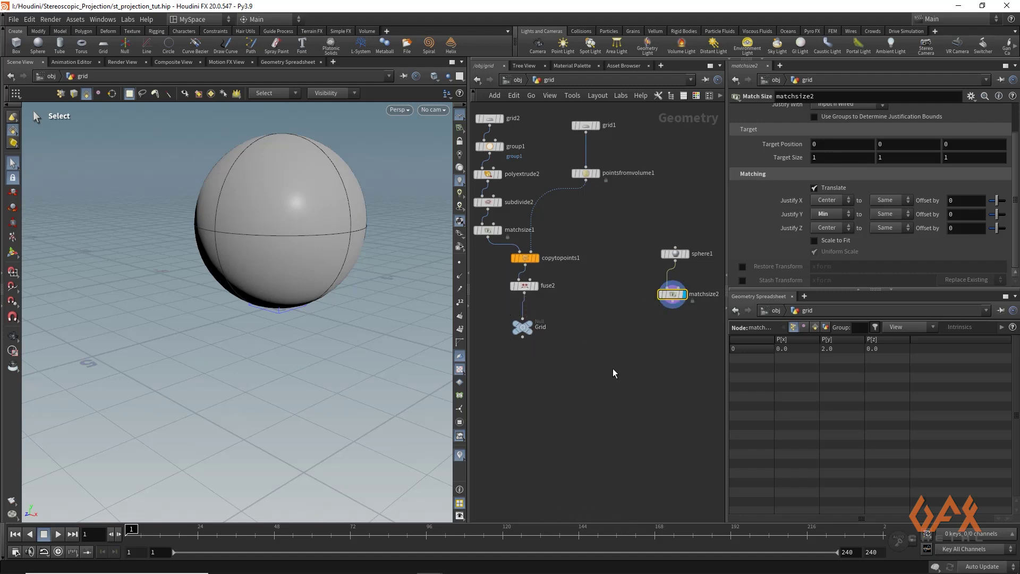
key(Tab)
text(attw)
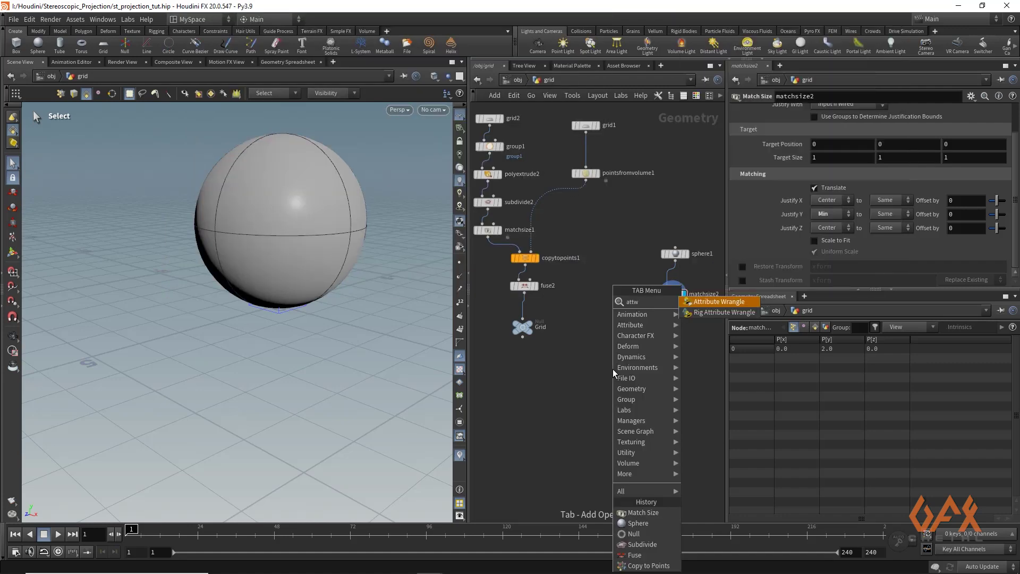
key(Return)
click(612, 368)
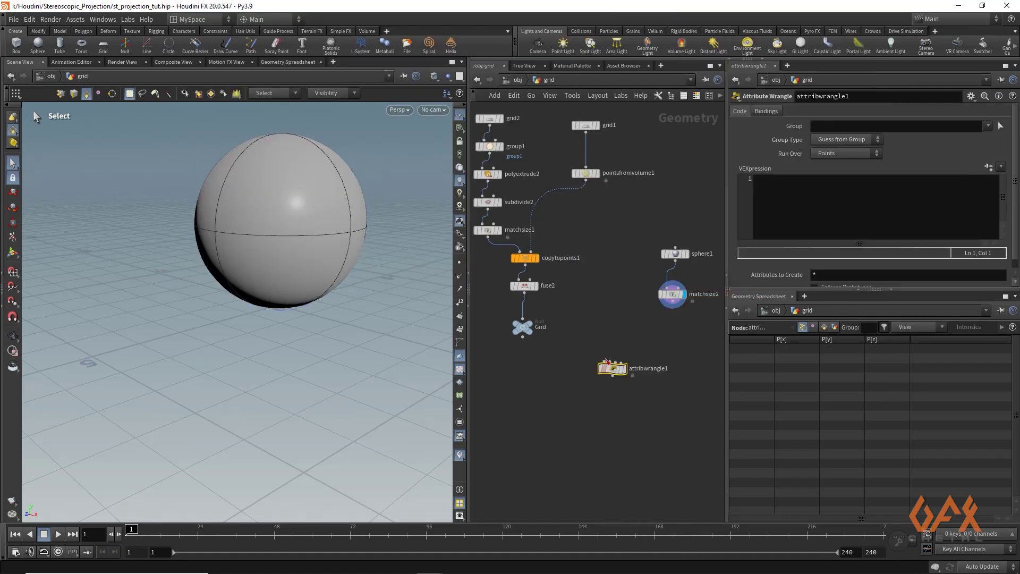
drag(621, 372, 616, 401)
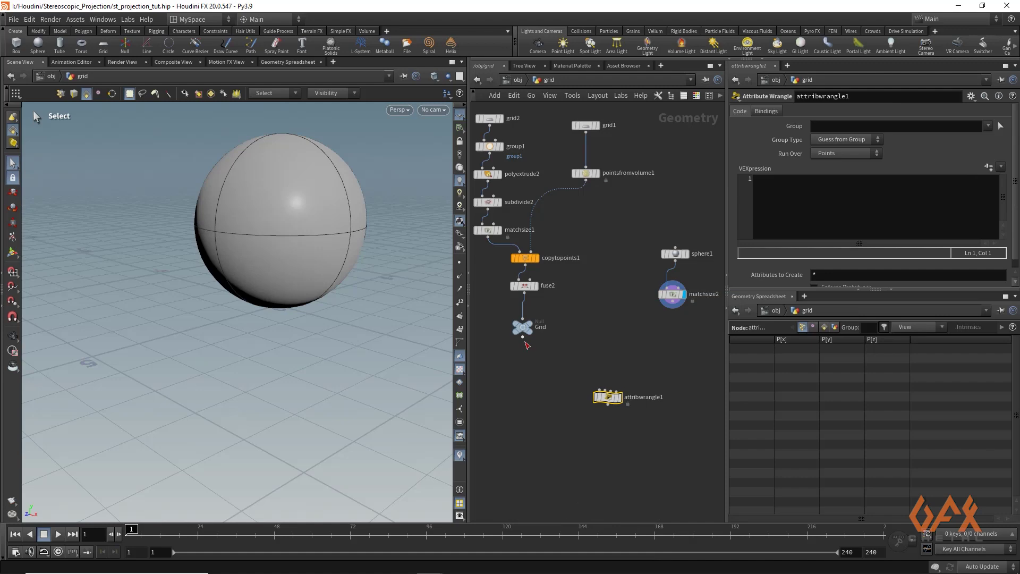
Connect the Grid null to the wrangle's first input and the sphere's Match Size to its second, and display the wrangle
scroll(526, 342, up, 1)
drag(523, 337, 614, 402)
drag(700, 295, 622, 399)
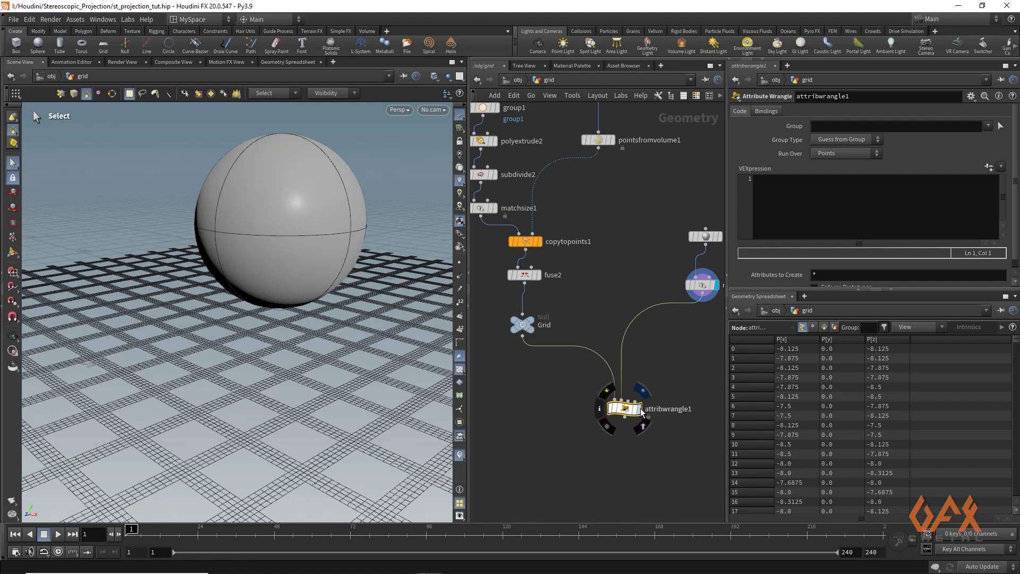
click(640, 409)
Enlarge the code editor text with a value of 160 in the Scripting preferences, and widen the wrangle's parameter area
click(795, 194)
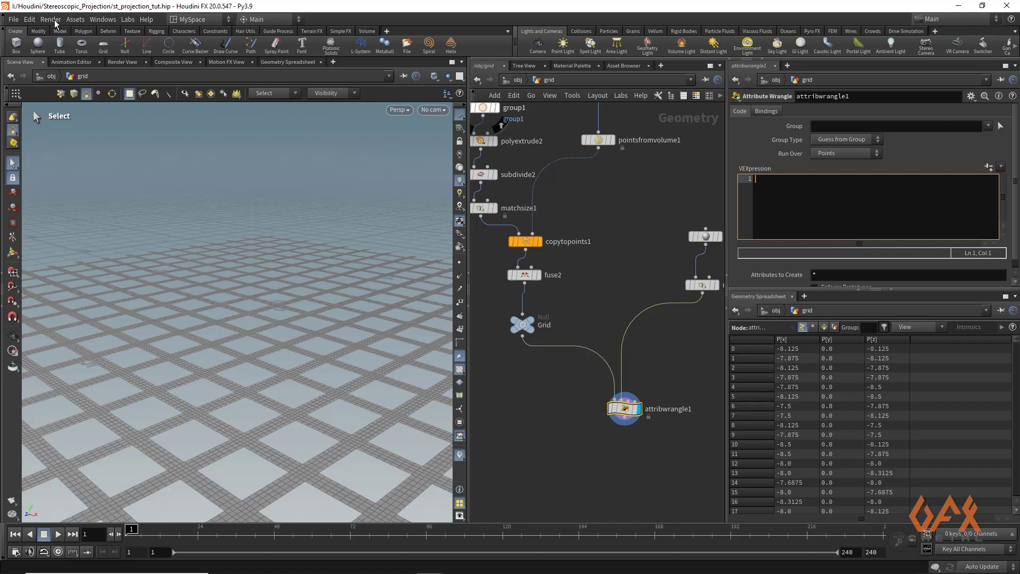
click(30, 20)
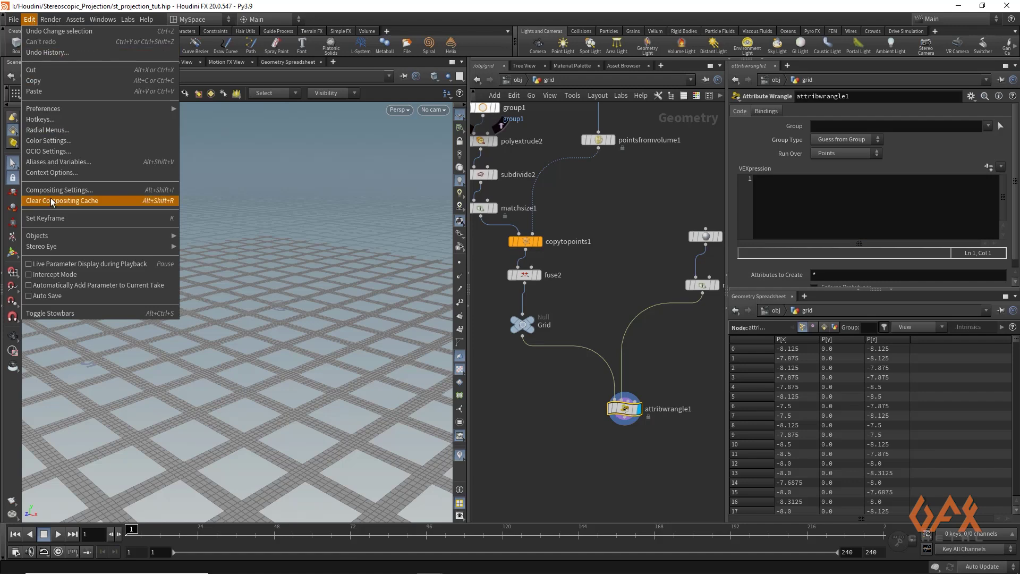
mouse_move(155, 113)
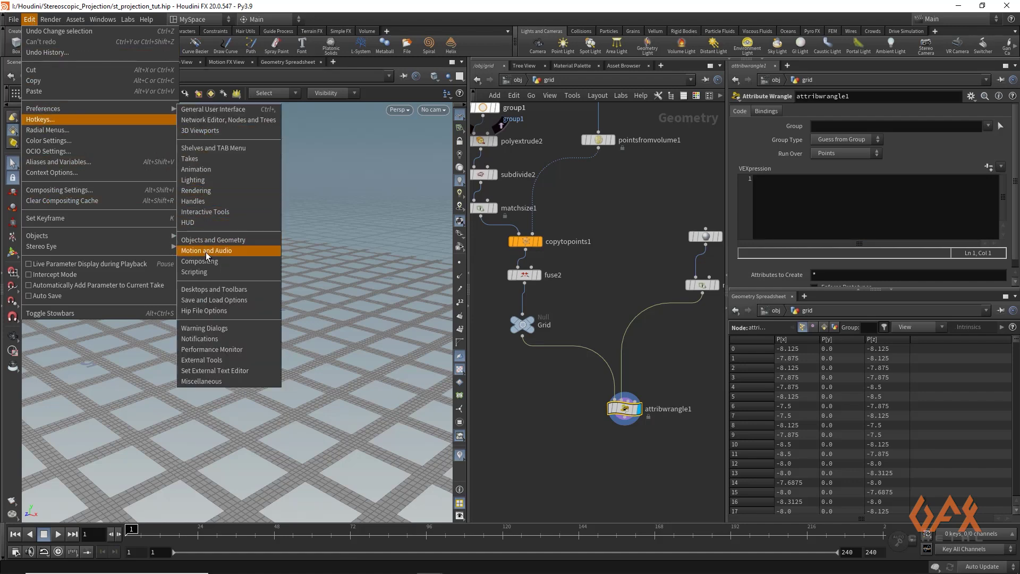
click(209, 271)
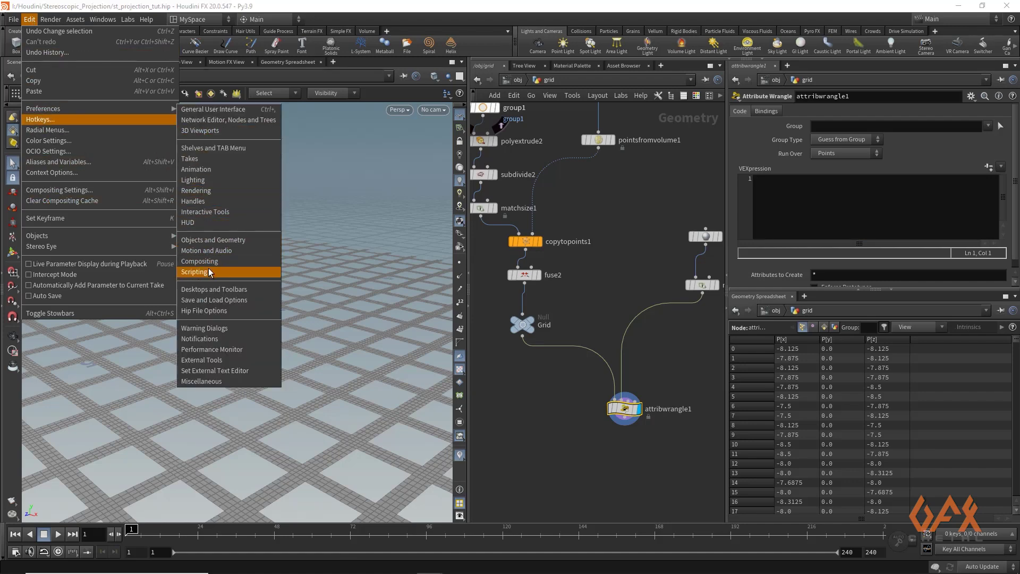
click(547, 215)
text(160)
click(659, 439)
drag(727, 231, 666, 231)
drag(466, 225, 314, 226)
Declare a vector lightPosition in the wrangle code that reads chv("Light_Position"), followed by a blank line
click(641, 211)
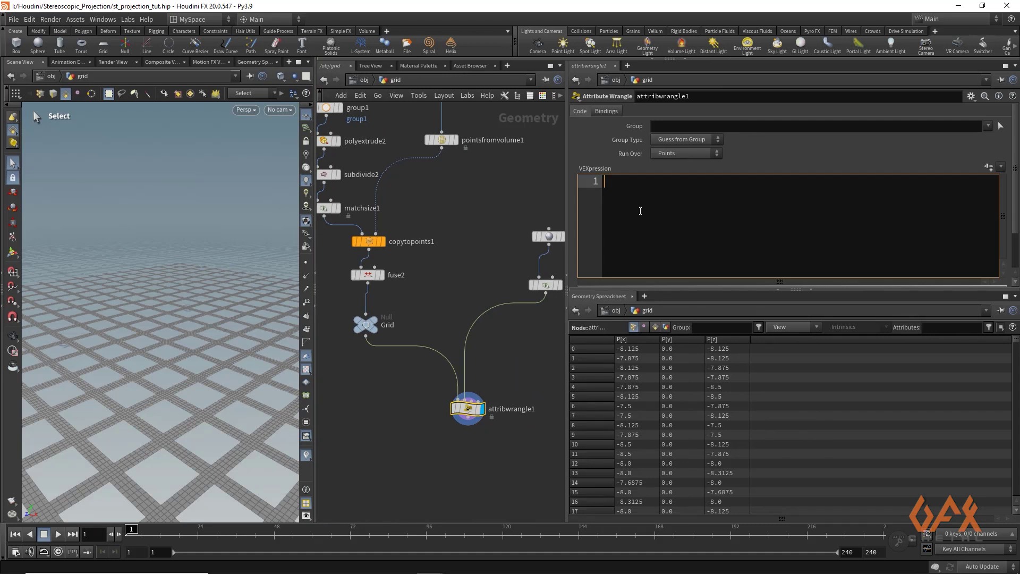
text(vec)
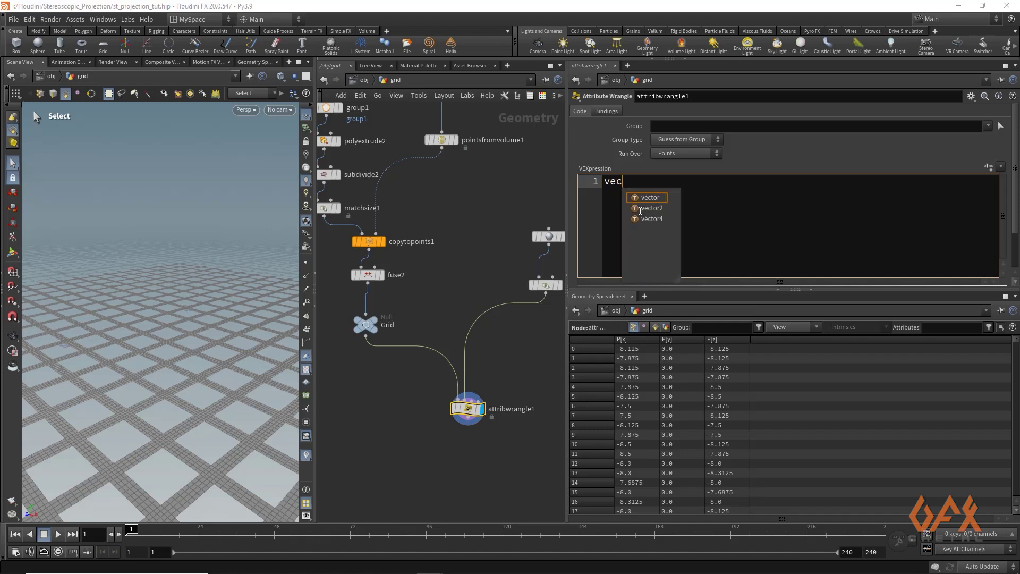
text(tor lightPosition)
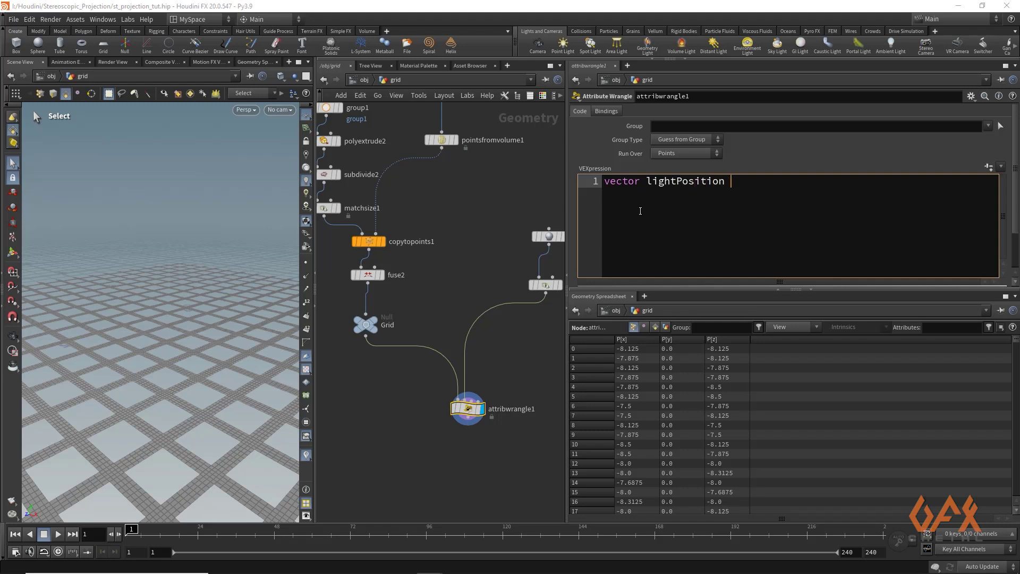
text( = chv()
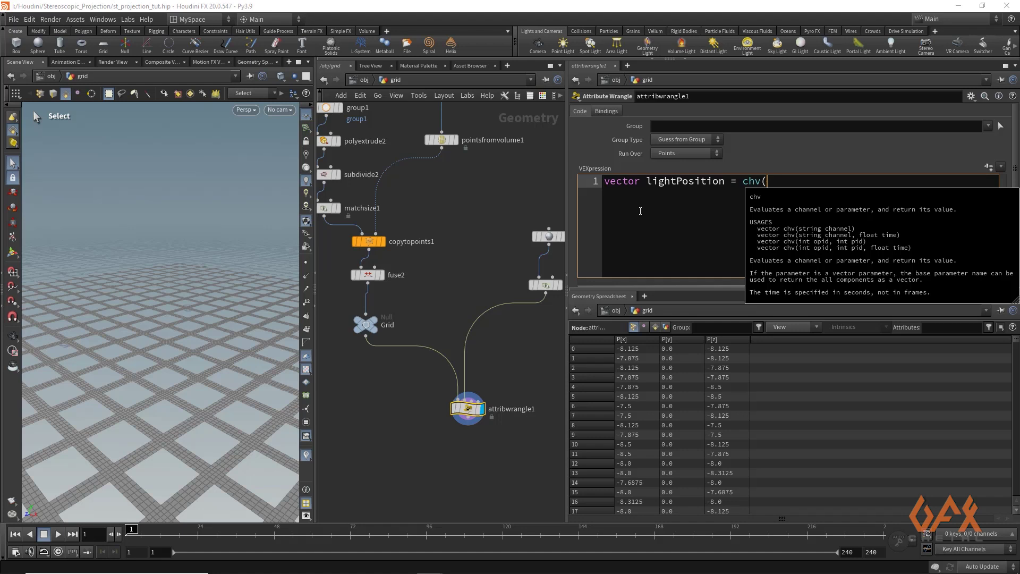
text("Light_)
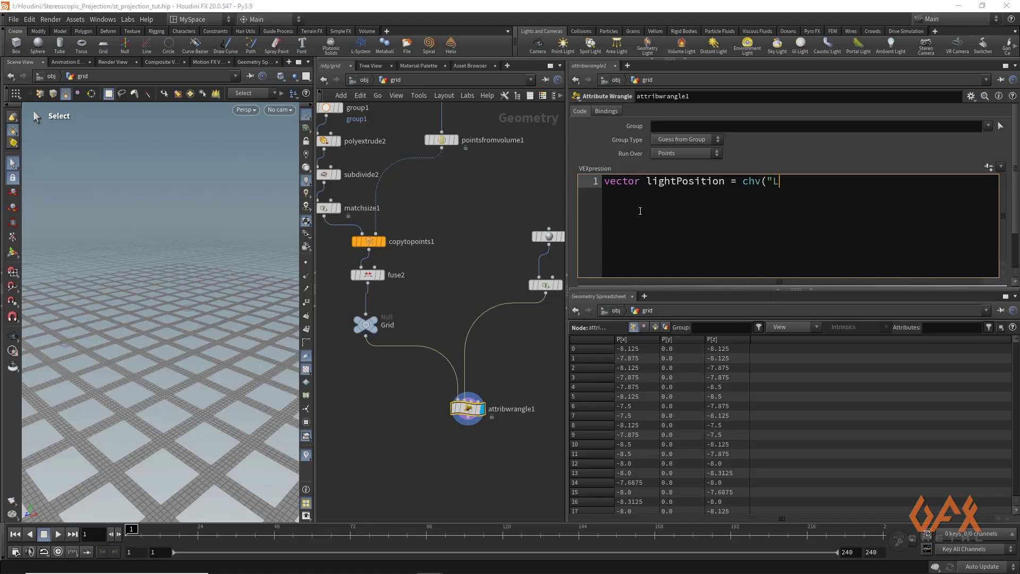
text(Position");)
key(Return)
key(Return)
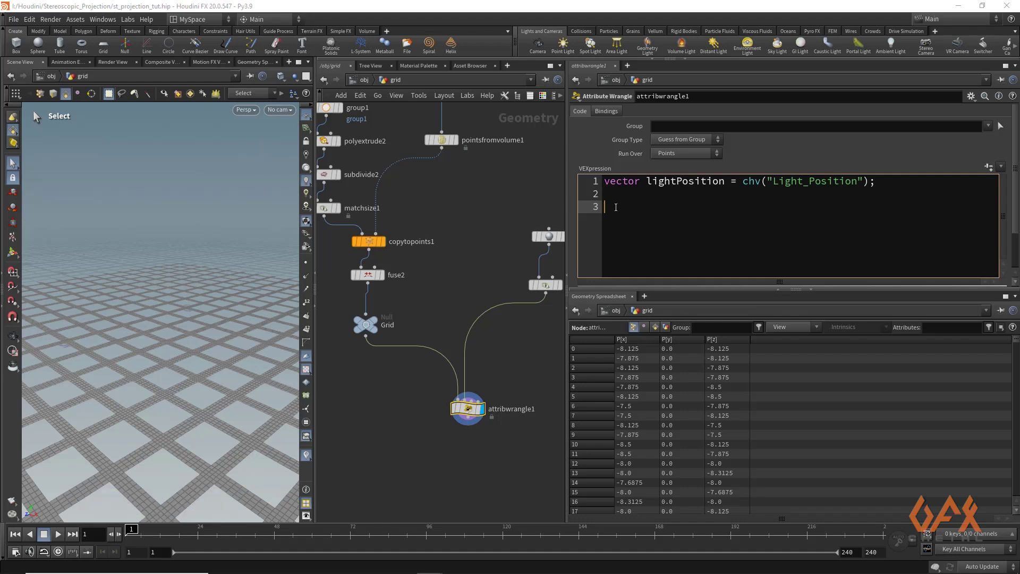
Declare a vector directionToLight as lightPosition - @P on the third line of the wrangle code
text(vec)
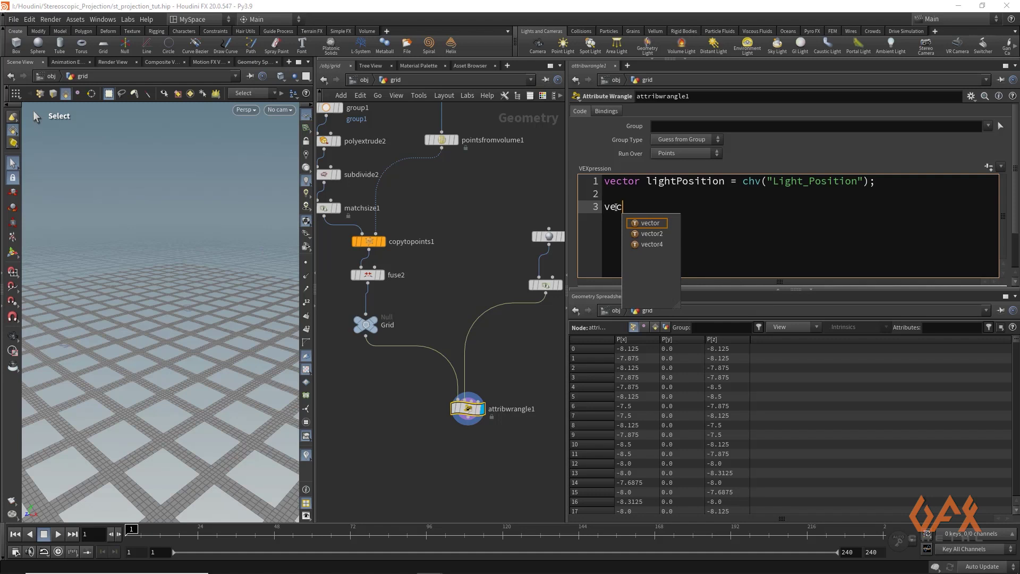
text(tor direction)
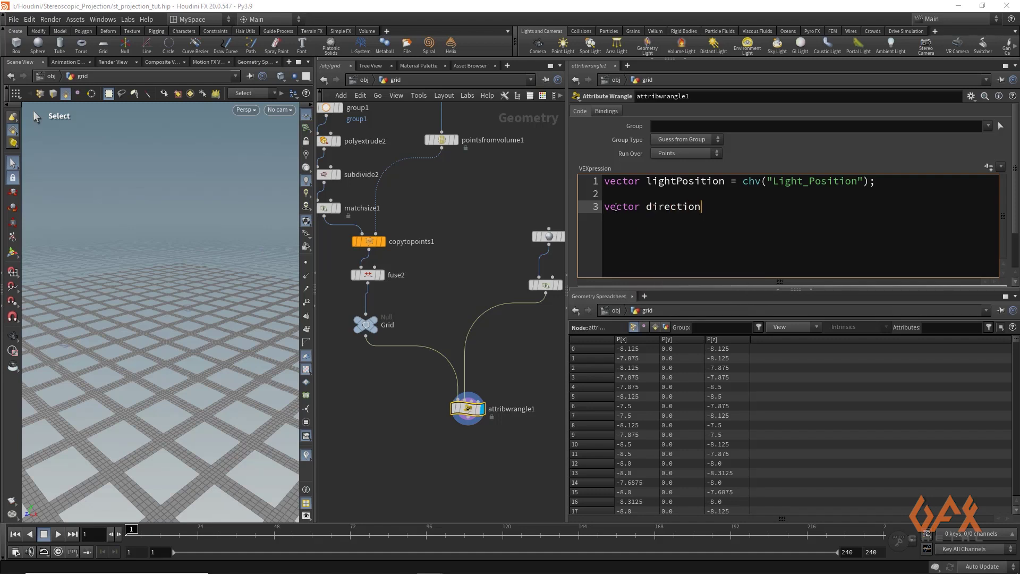
text(ToLight = ligh)
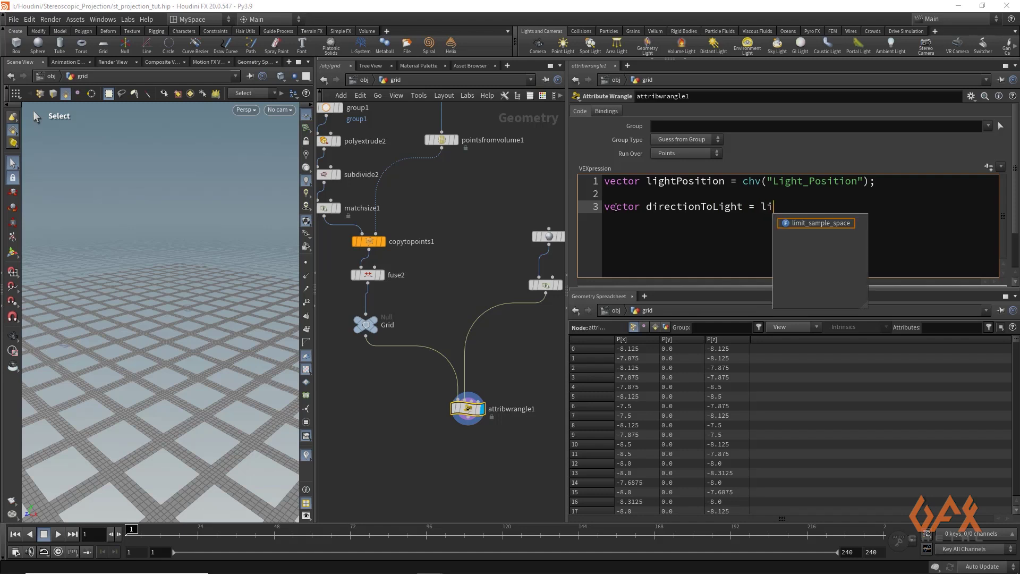
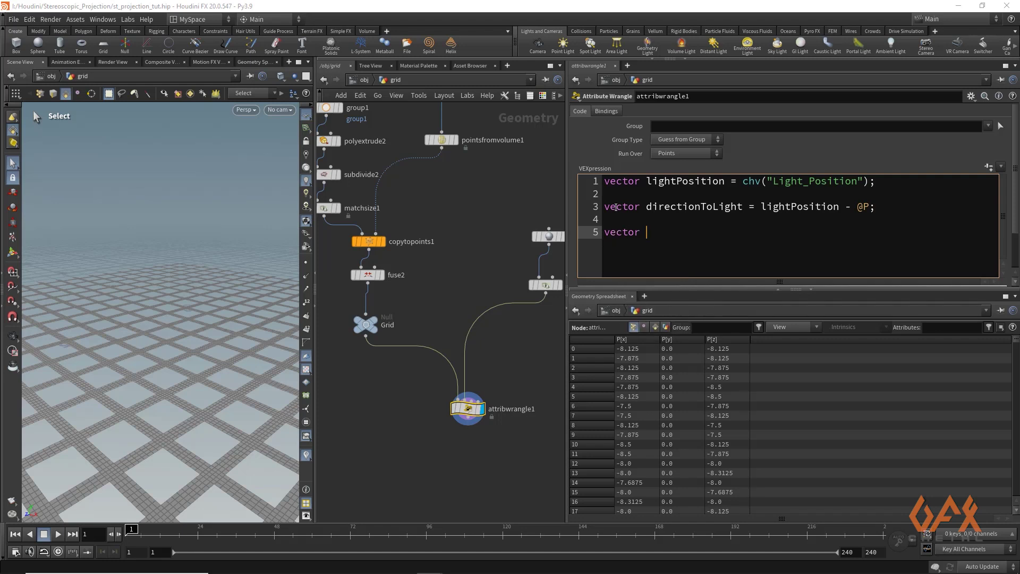
Declare the vectors intersectionPoint and uv together on line 5, followed by a blank line
text(inte)
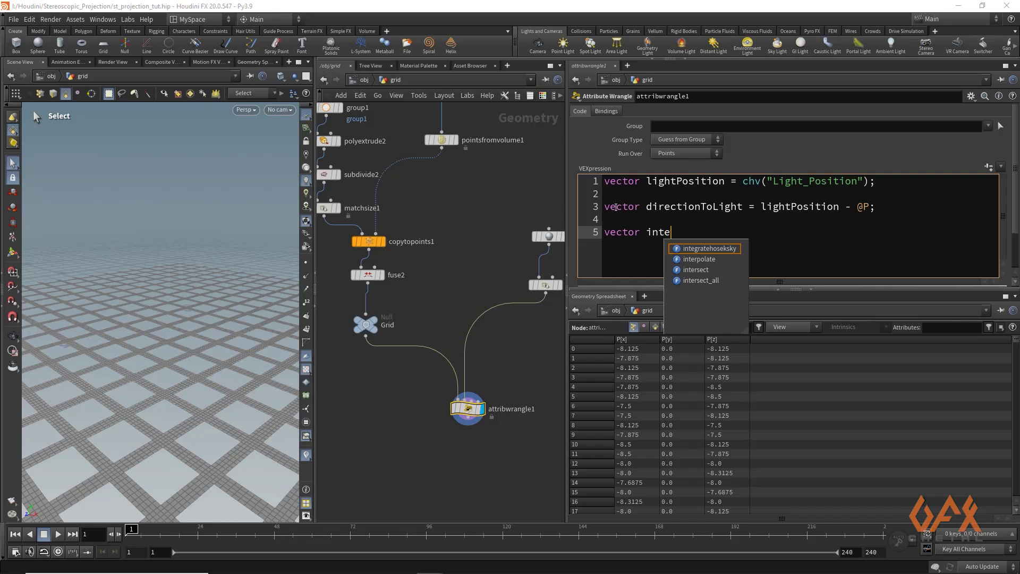
text(rsection)
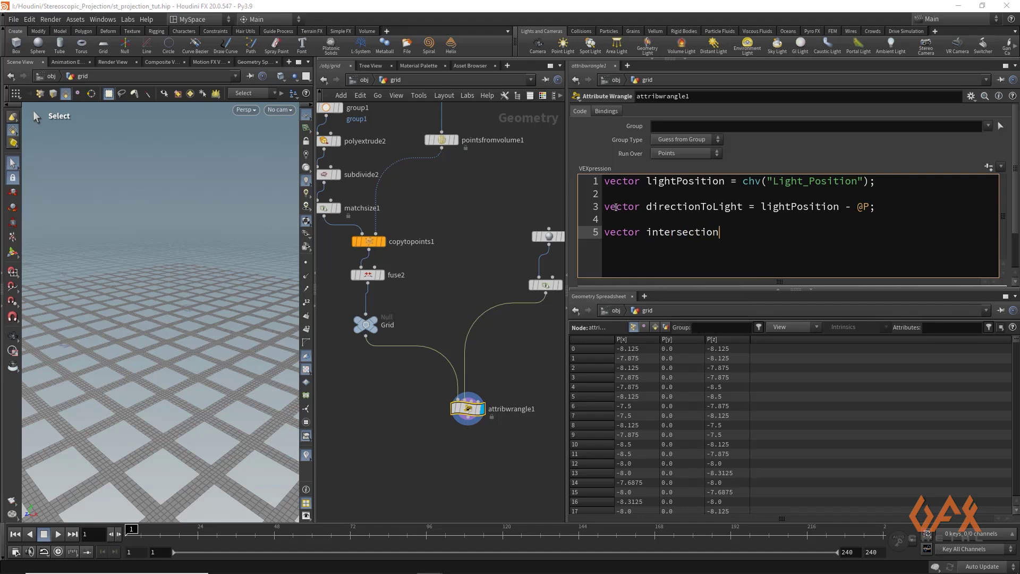
text(Point, uv)
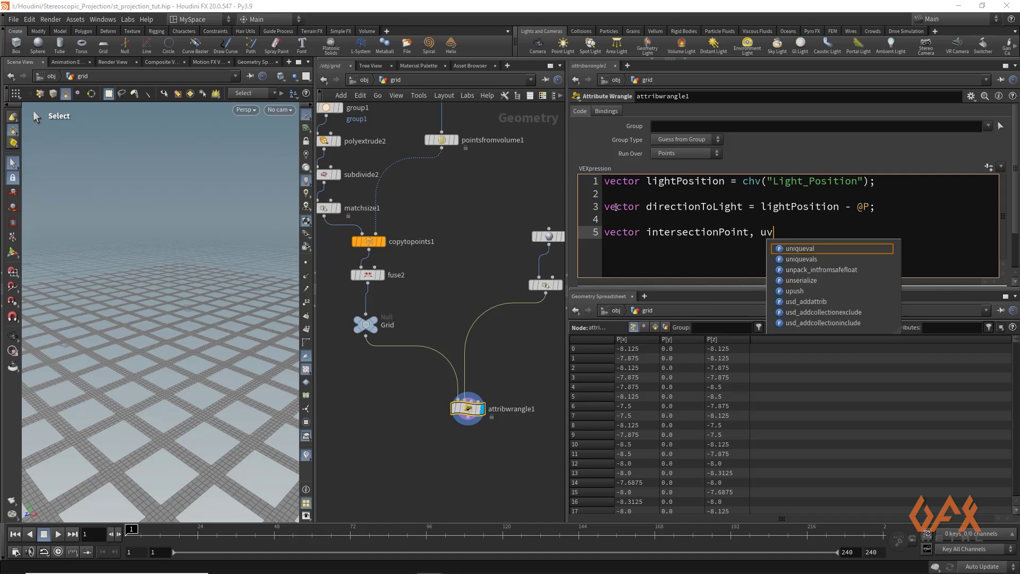
text(;)
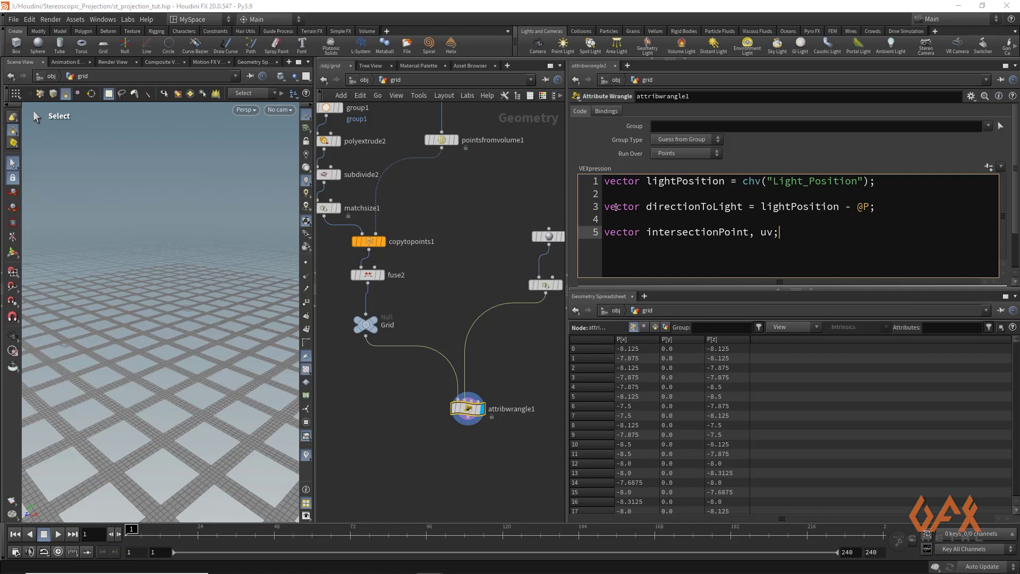
key(Return)
key(Return)
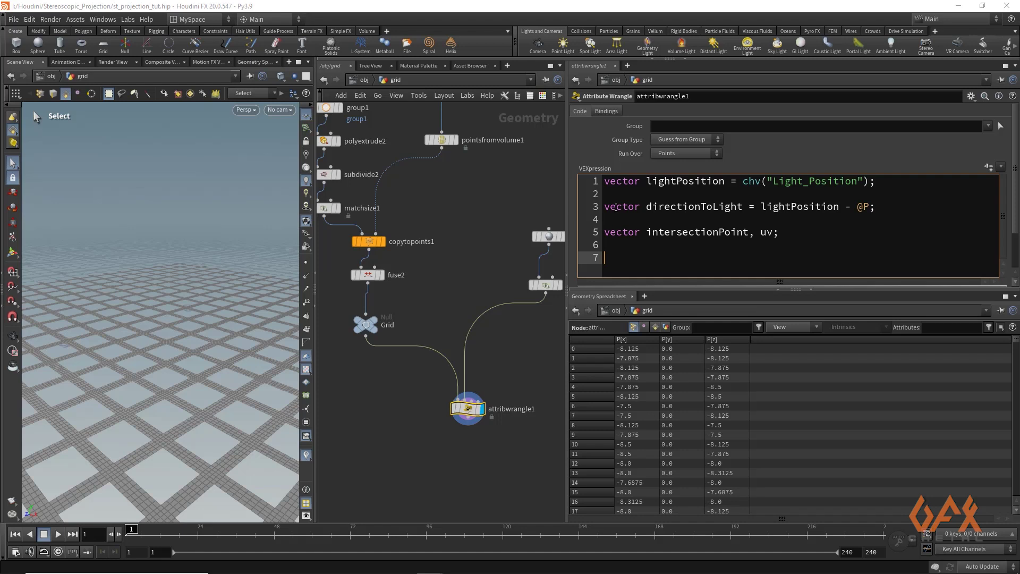
Start an intersect call on line 7 with input 1 as the geometry and @P as the ray origin
text(inter)
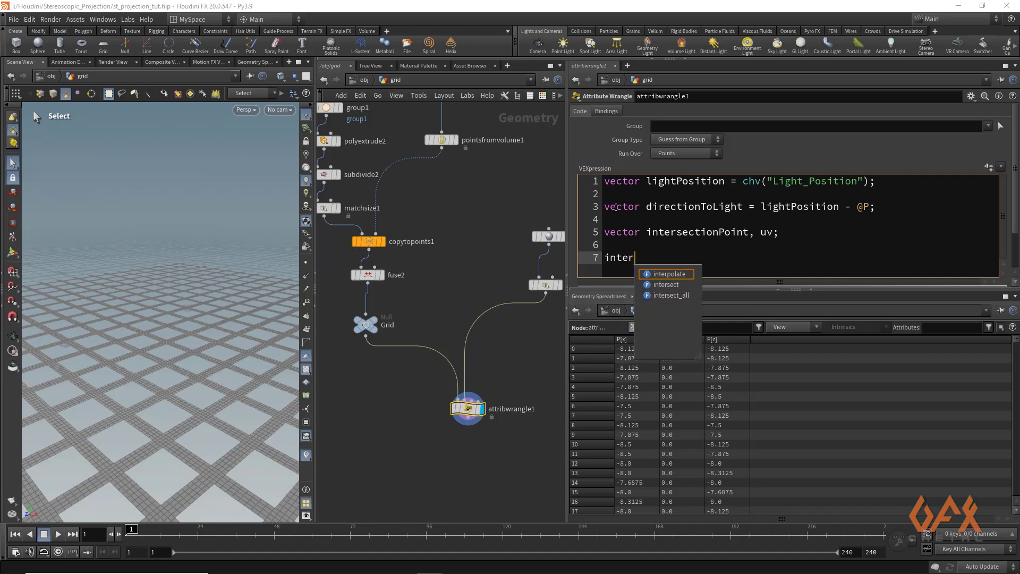
key(Down)
key(Return)
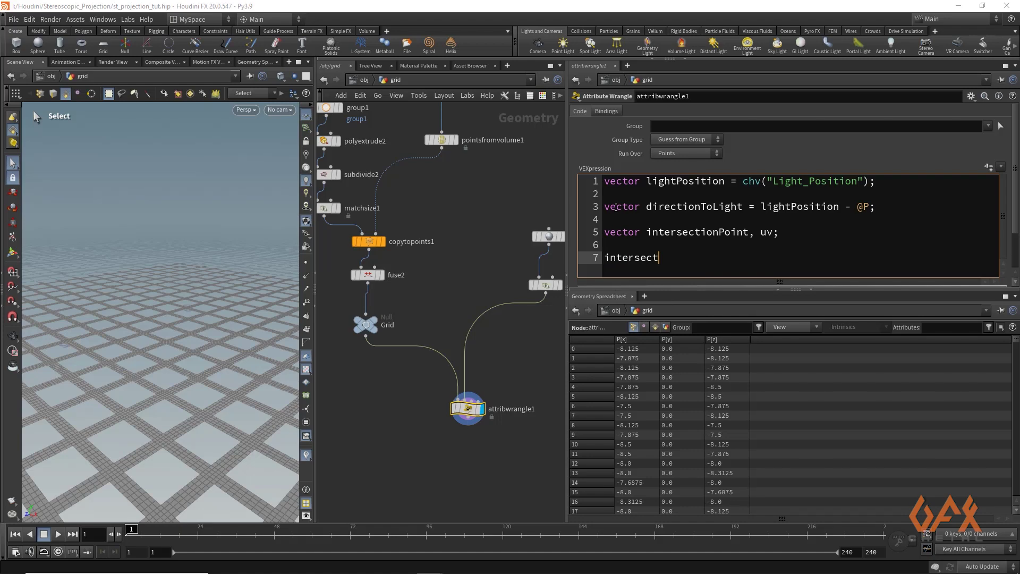
text(()
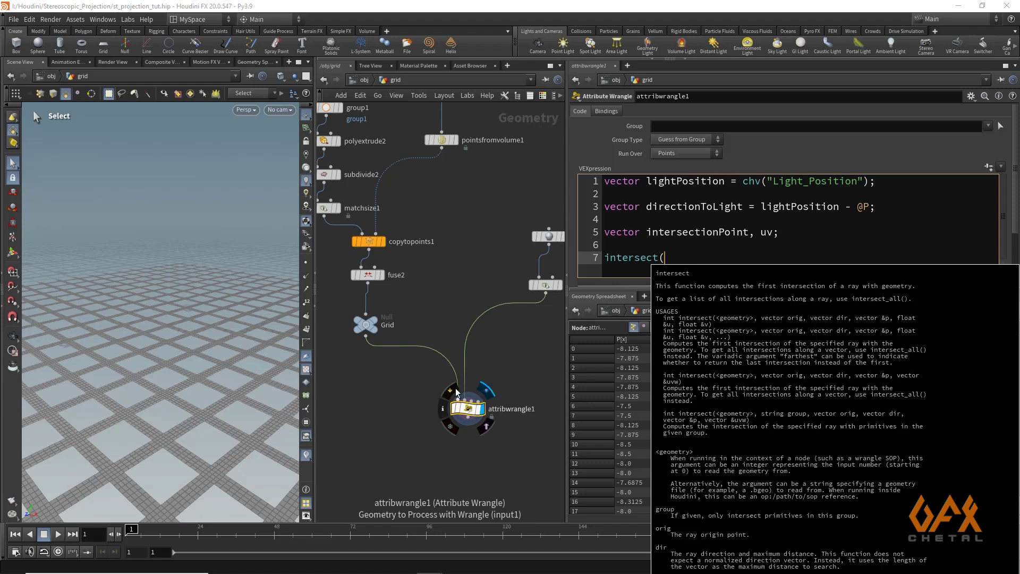
click(672, 258)
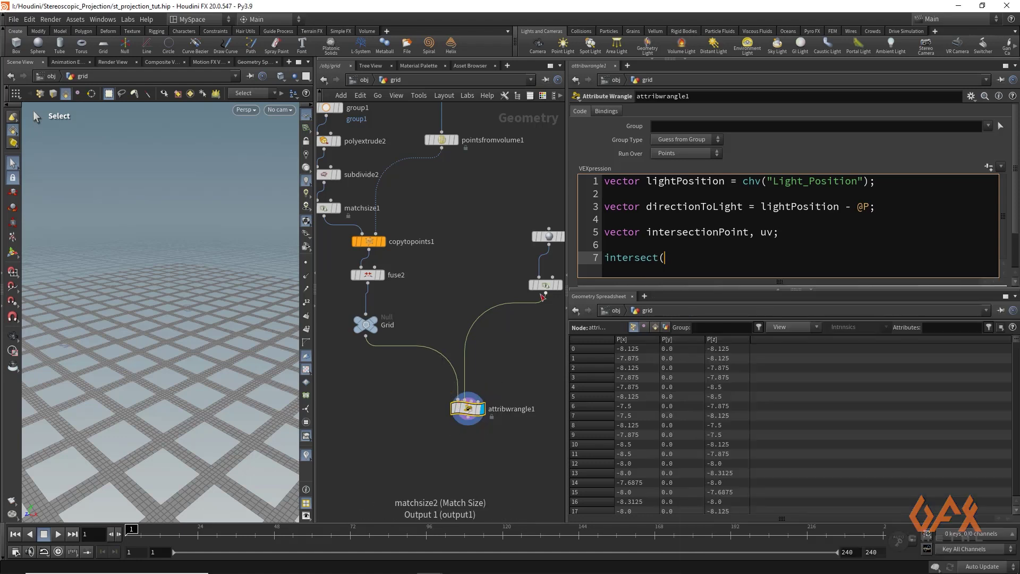
mouse_move(472, 398)
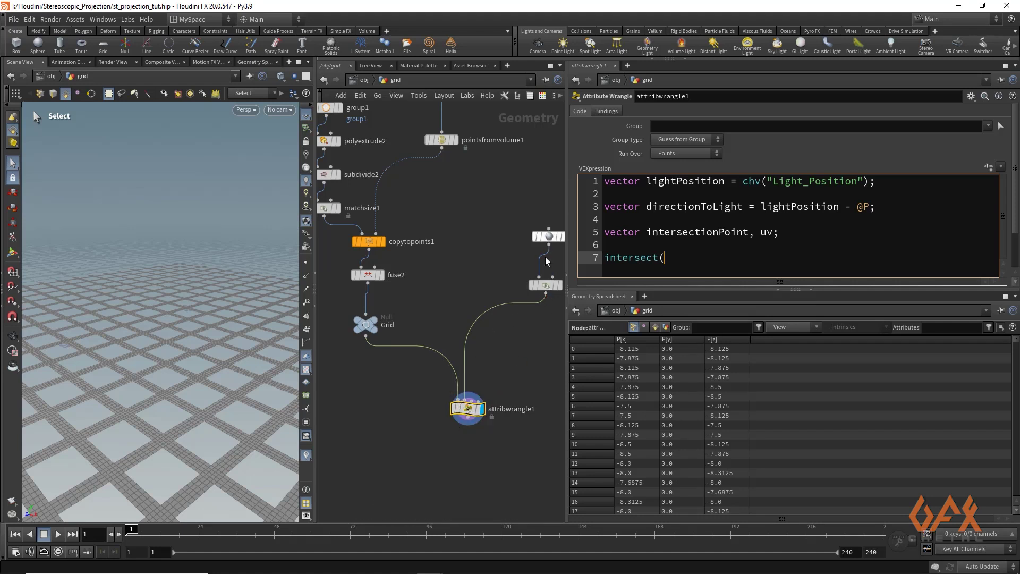
text(1,@P)
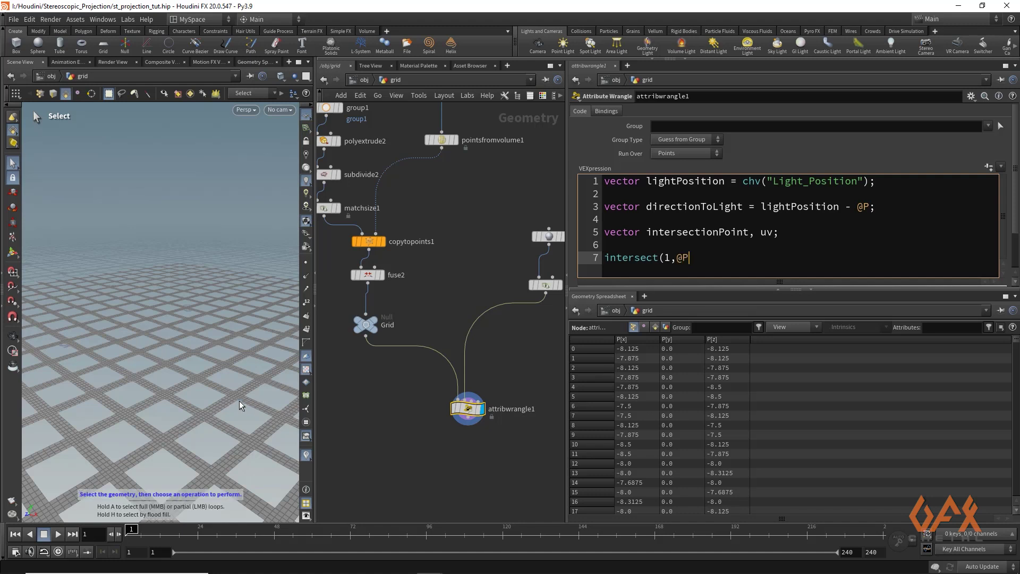
text(,)
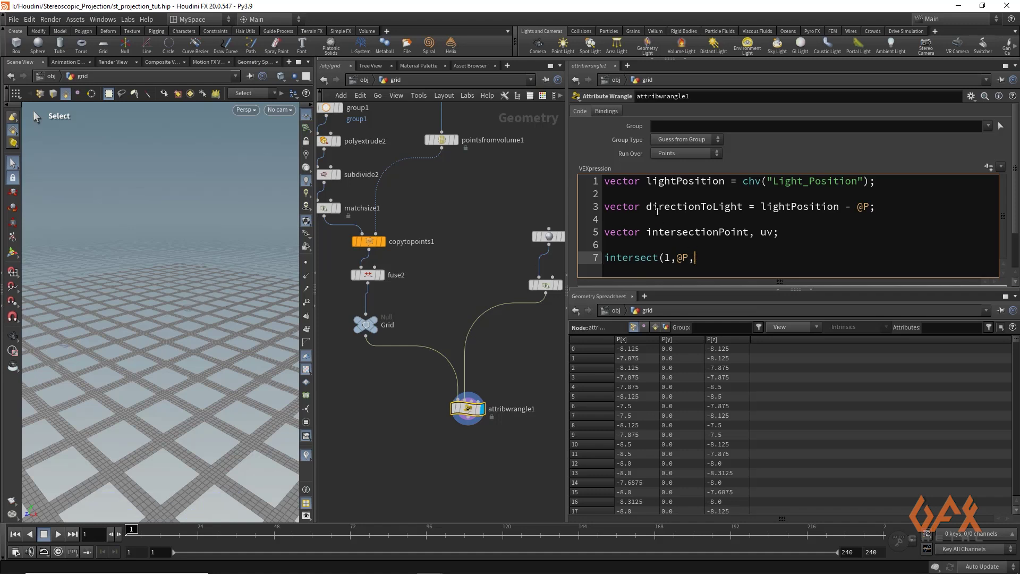
Complete the intersect call with directionToLight, the intersection point variable and uv as its remaining arguments
drag(646, 206, 741, 206)
key(ctrl+c)
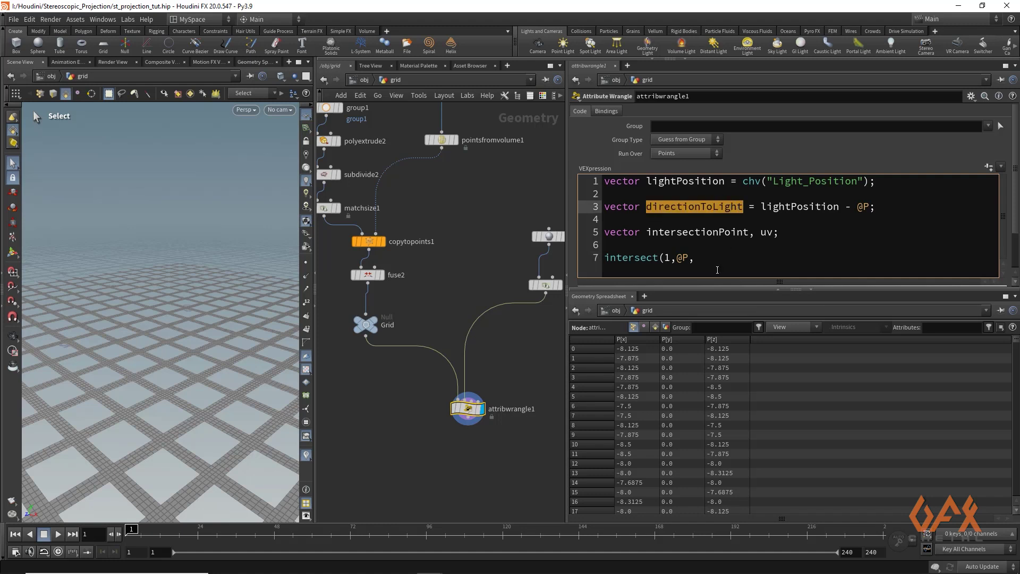
click(692, 259)
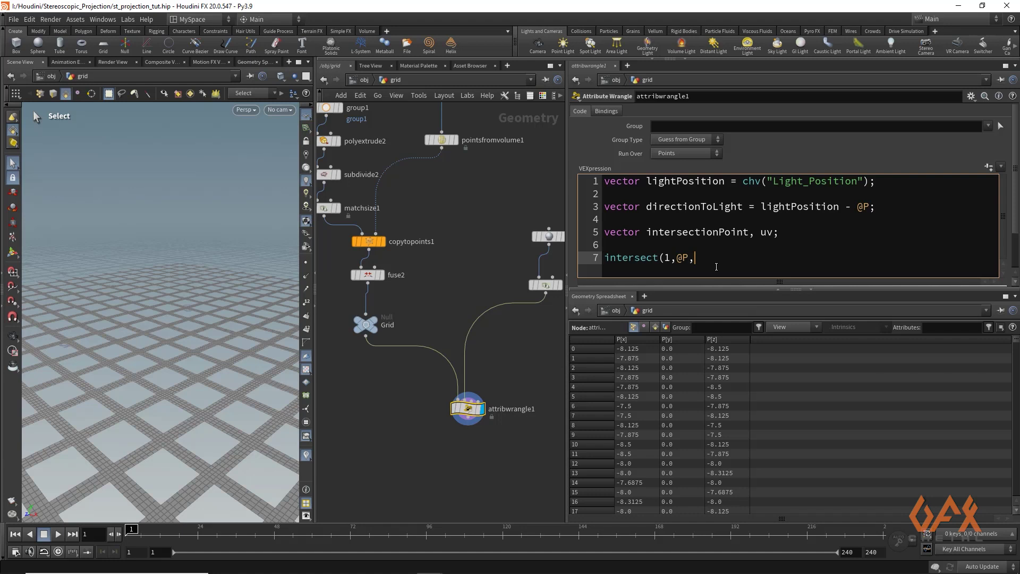
key(ctrl+v)
text(,int)
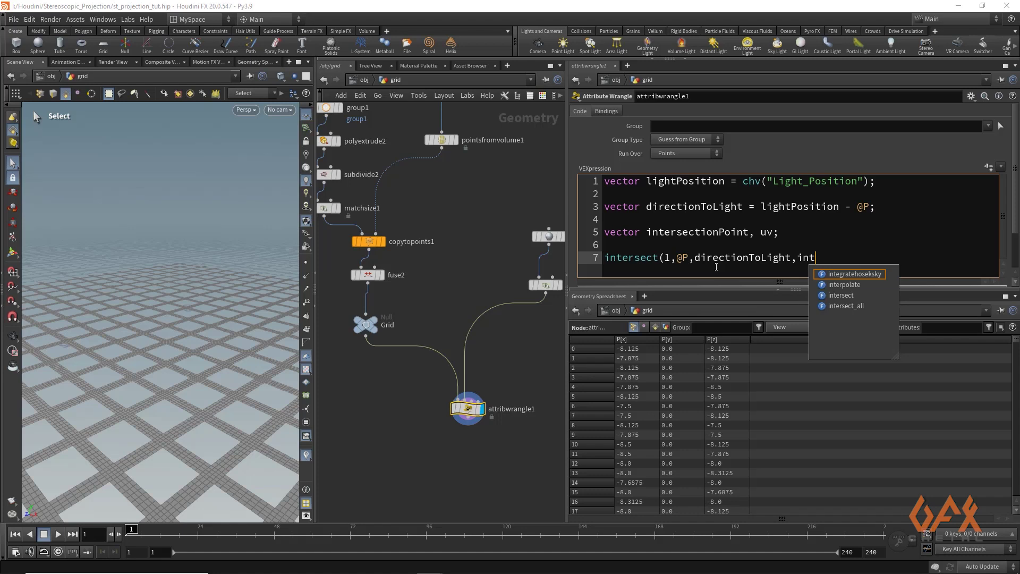
text(ersctionPoint,)
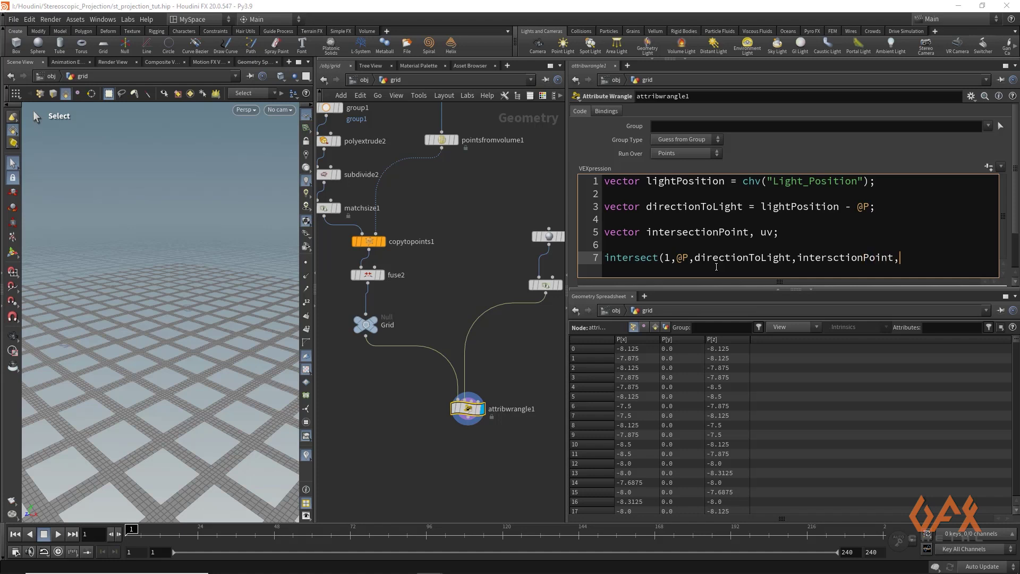
text(uv)
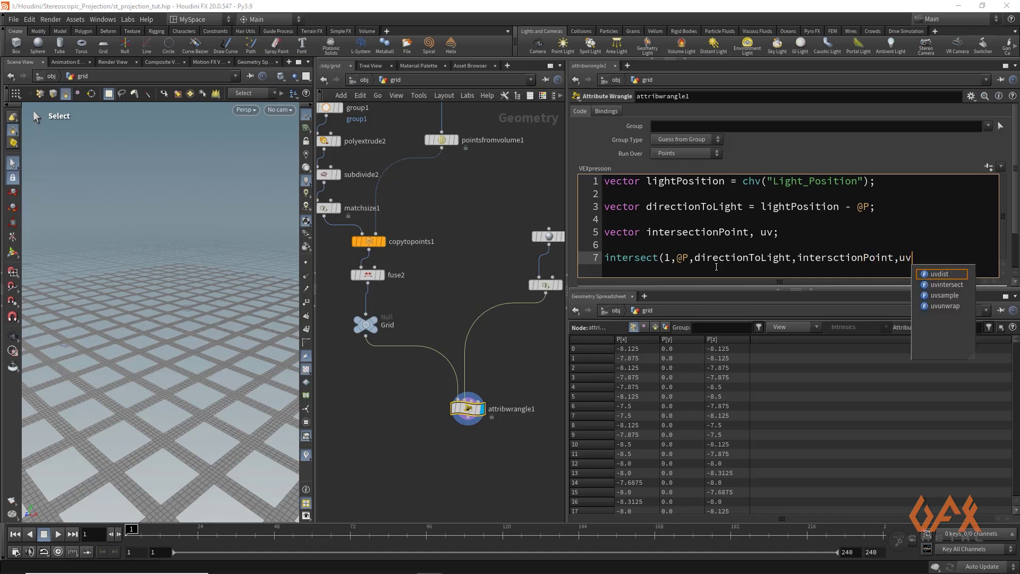
text();)
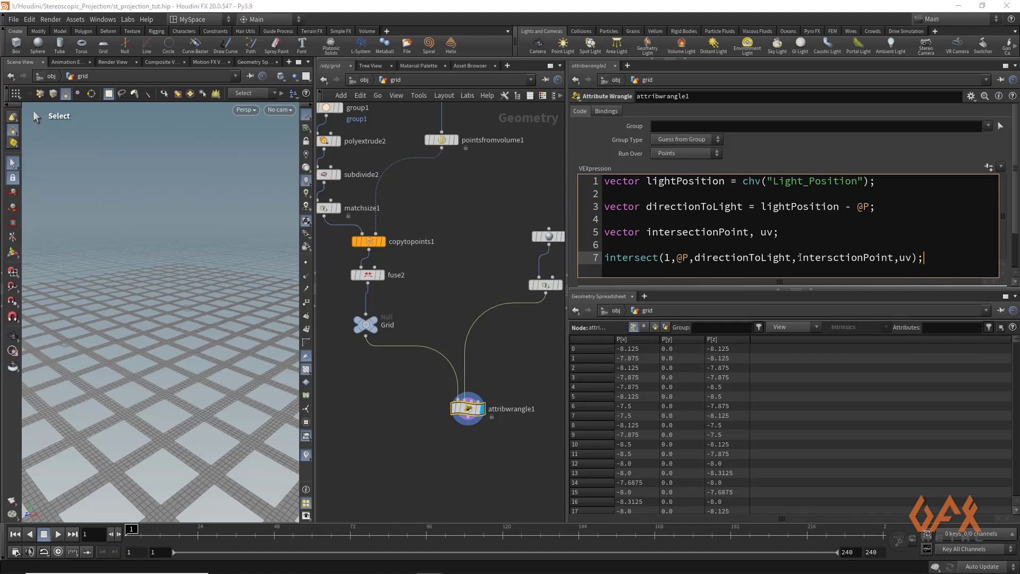
Correct the misspelled variable in the intersect call so it reads intersectionPoint
drag(799, 258, 893, 257)
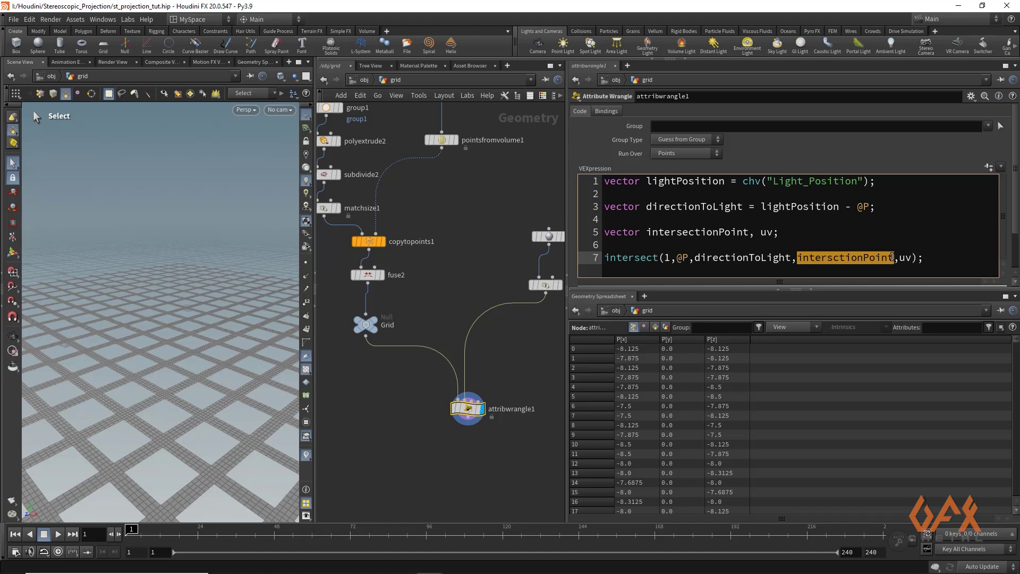
click(834, 257)
text(e)
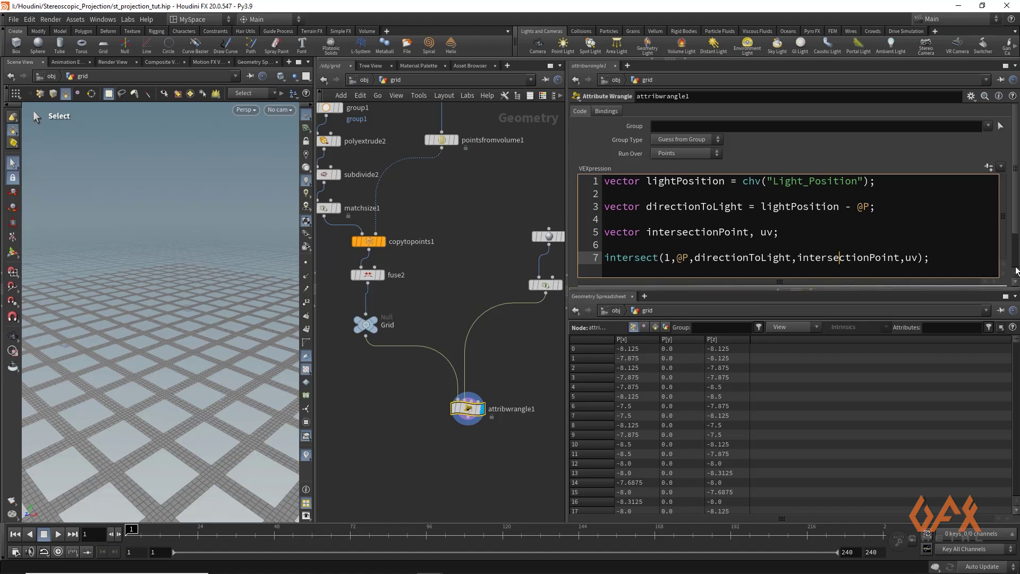
drag(797, 257, 898, 257)
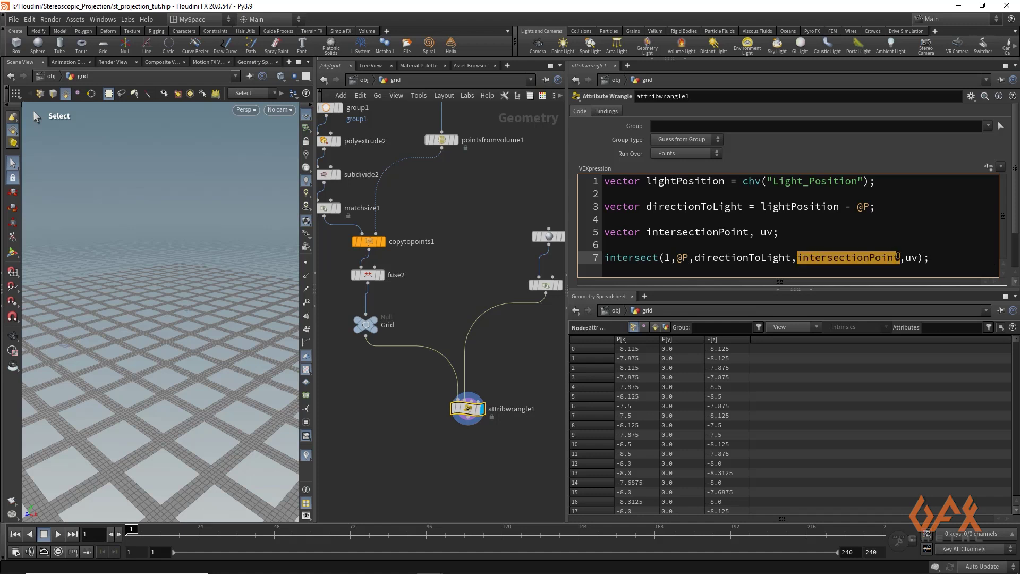
click(936, 259)
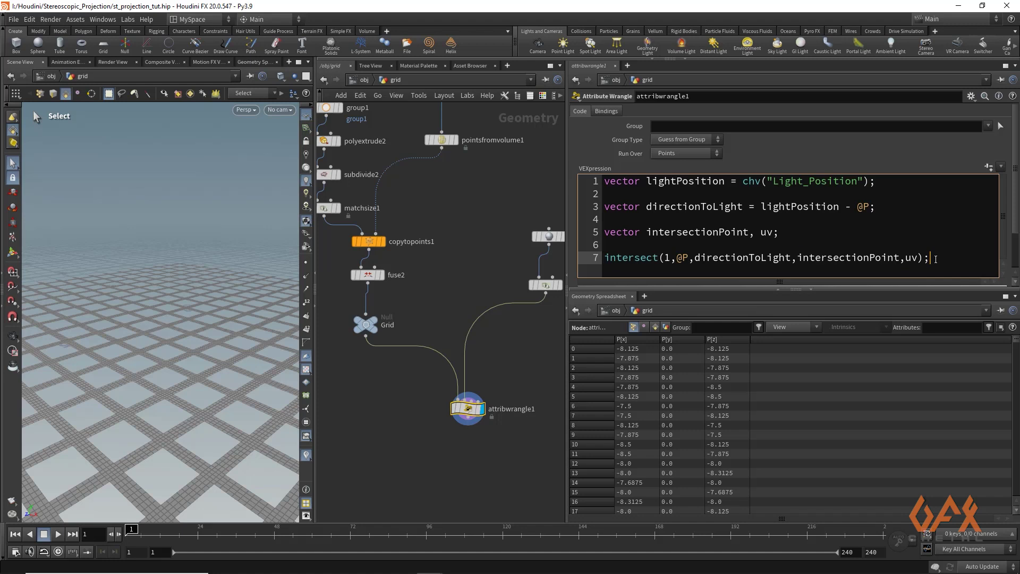
Assign intersectionPoint to @P on line 9 of the wrangle code and apply the edit
key(Return)
key(Return)
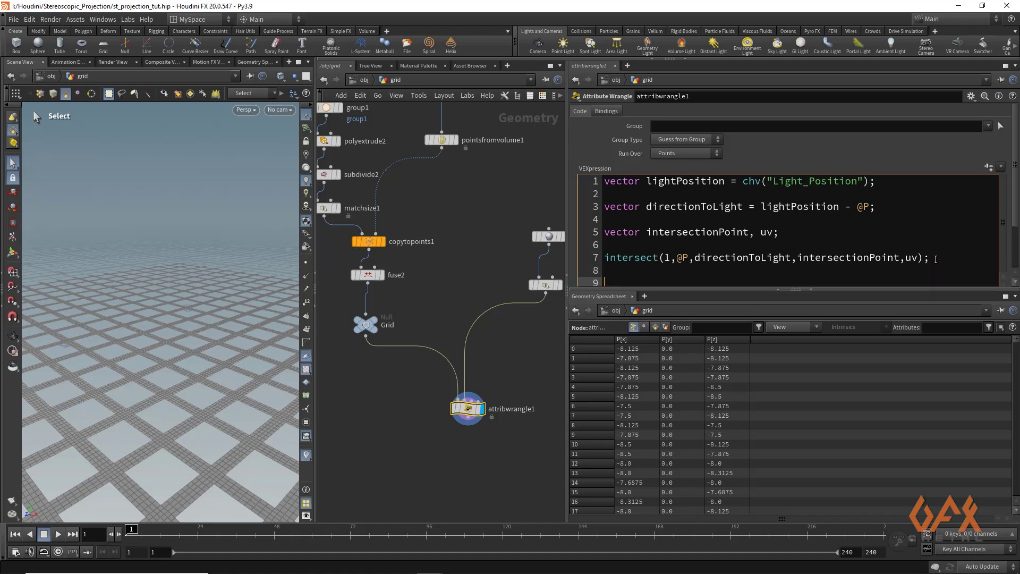
text(@P =)
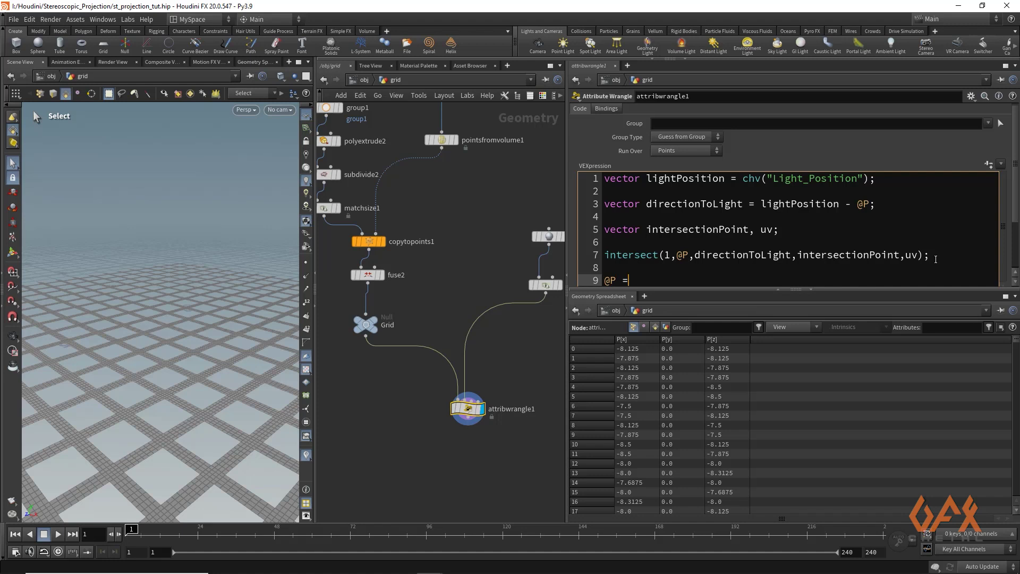
text( in)
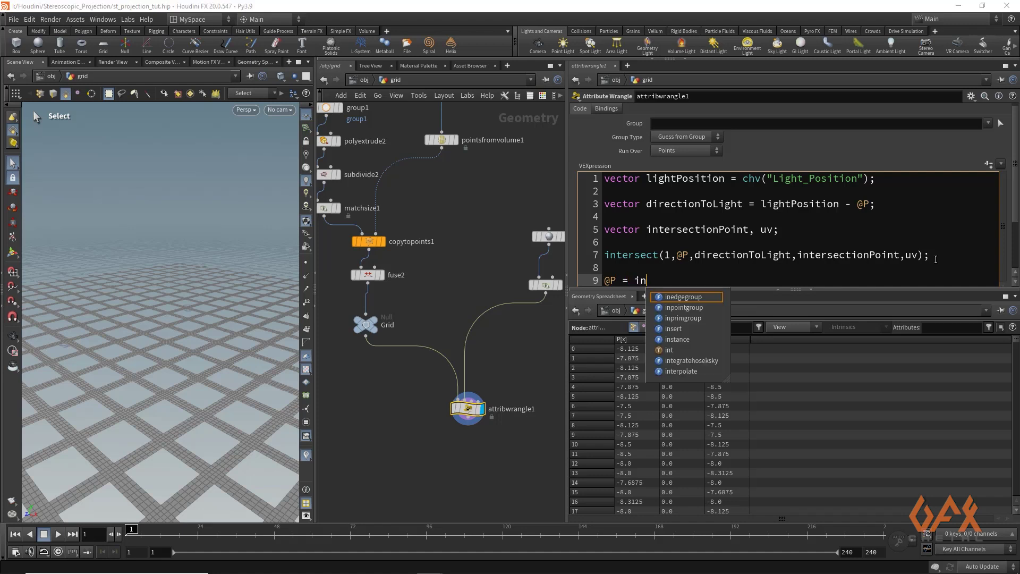
text(tersect)
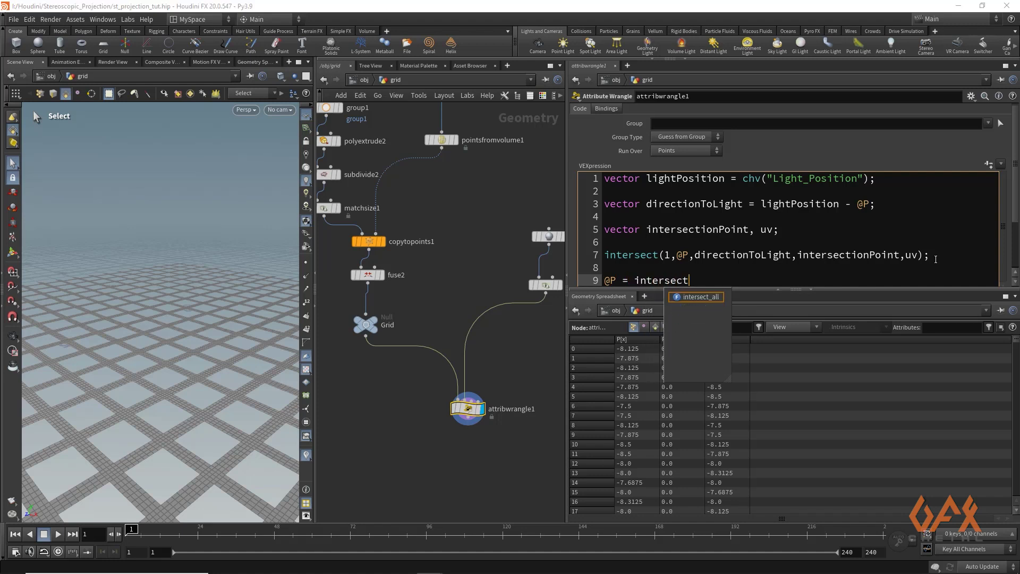
text(ionP)
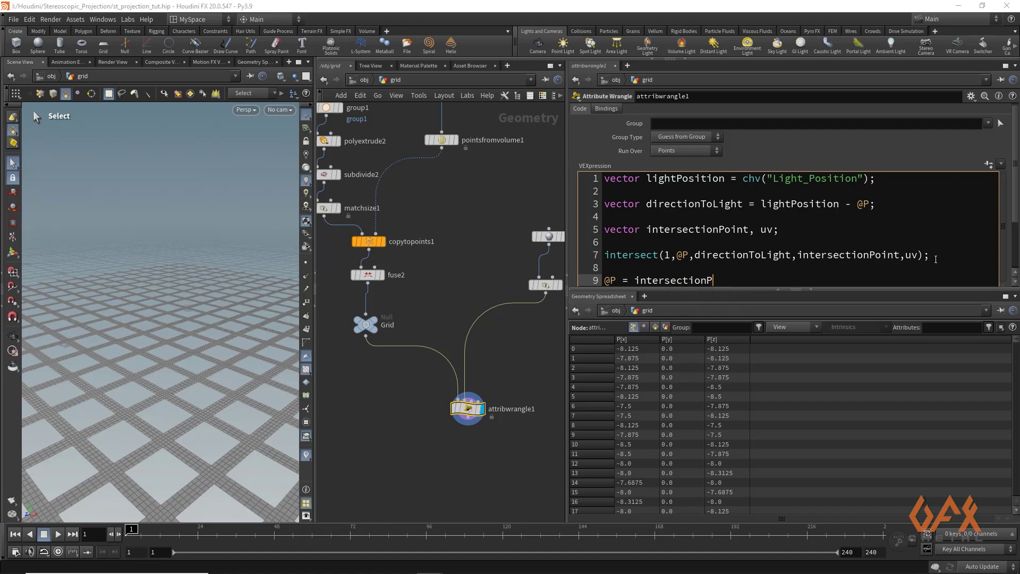
text(oint;)
click(496, 263)
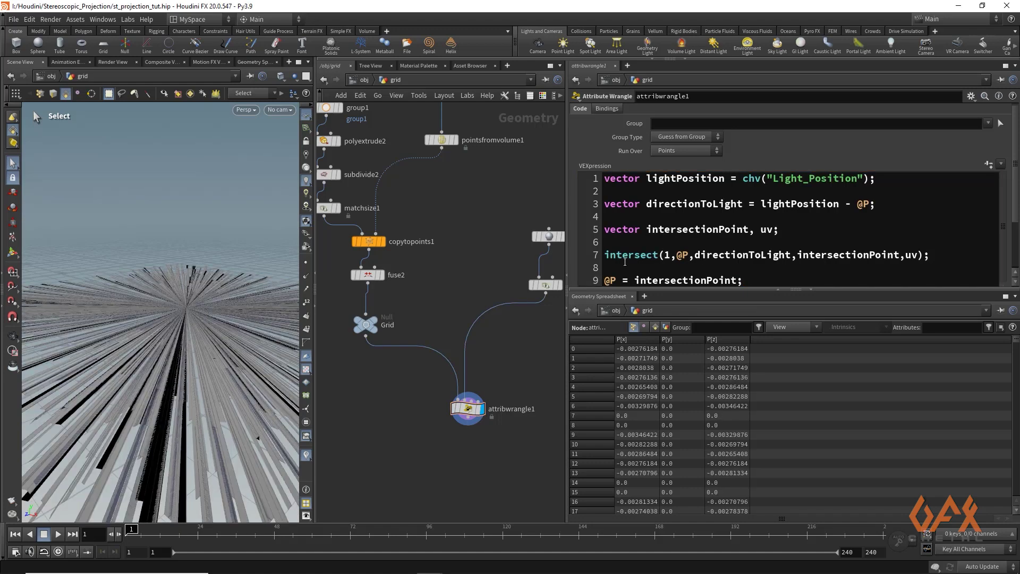
Generate the Light Position parameter from the wrangle's code and set its Y value to 4
click(990, 164)
scroll(1017, 169, down, 2)
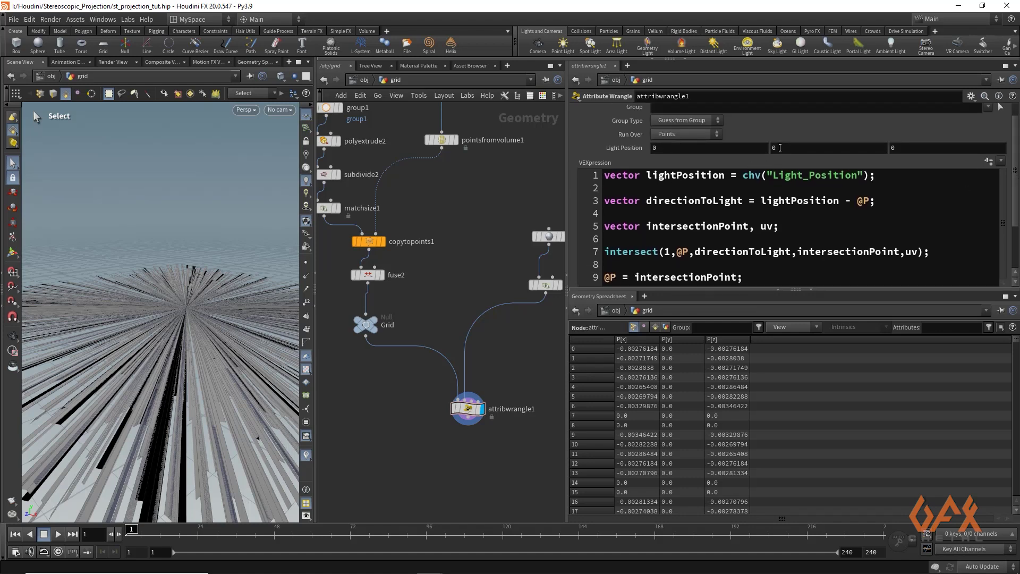
click(549, 238)
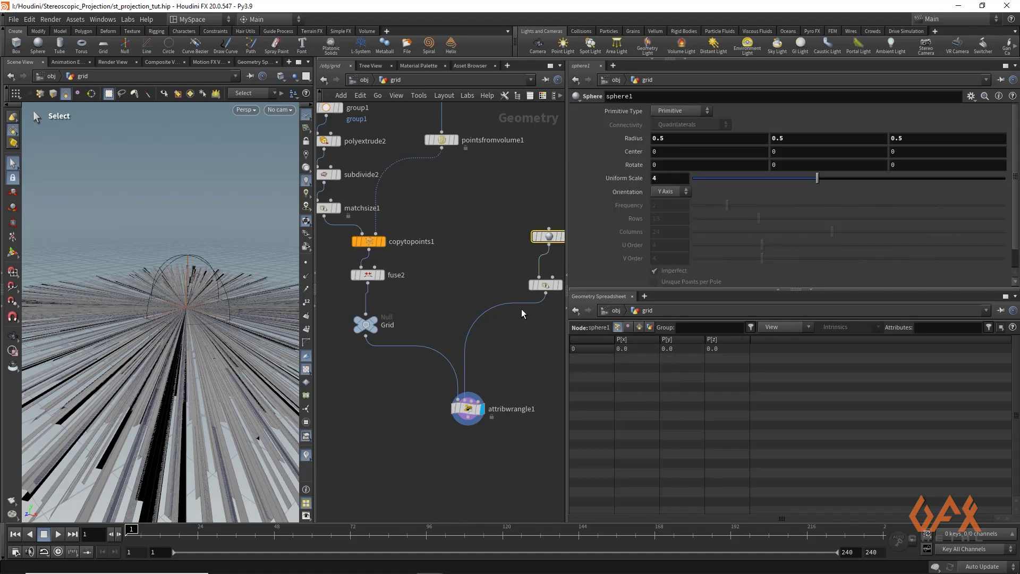
click(468, 410)
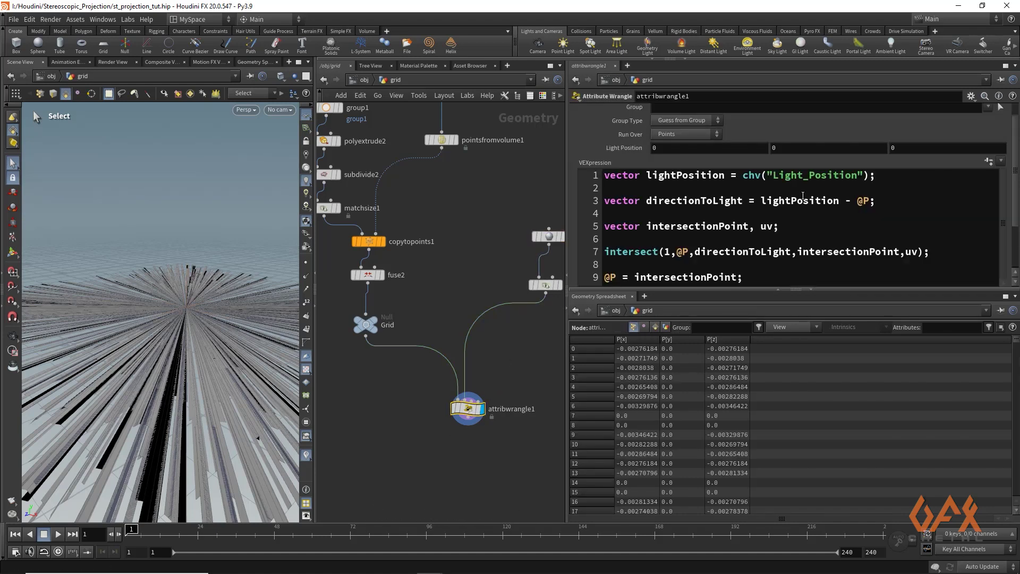
click(792, 148)
text(4)
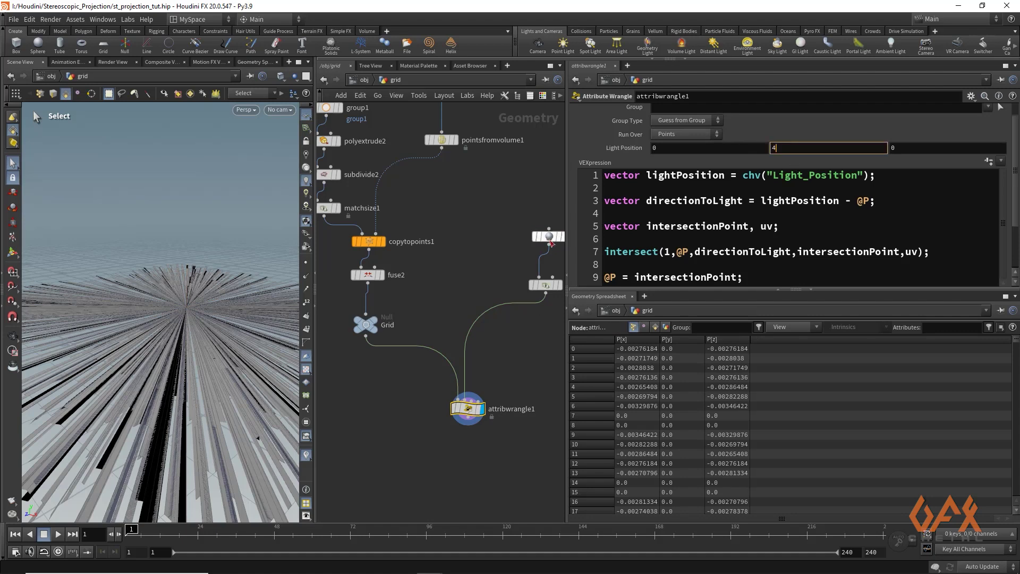
key(Return)
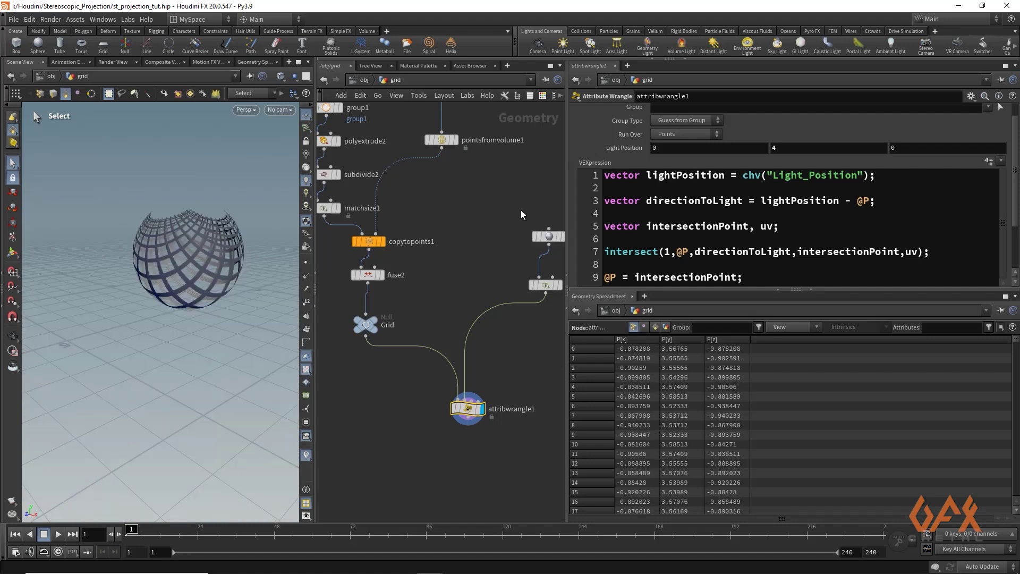
Examine the grid projected onto the sphere up close and from several angles
key(Escape)
drag(164, 231, 202, 265)
right_drag(202, 265, 128, 250)
drag(128, 250, 157, 260)
right_drag(158, 261, 176, 274)
drag(171, 285, 133, 338)
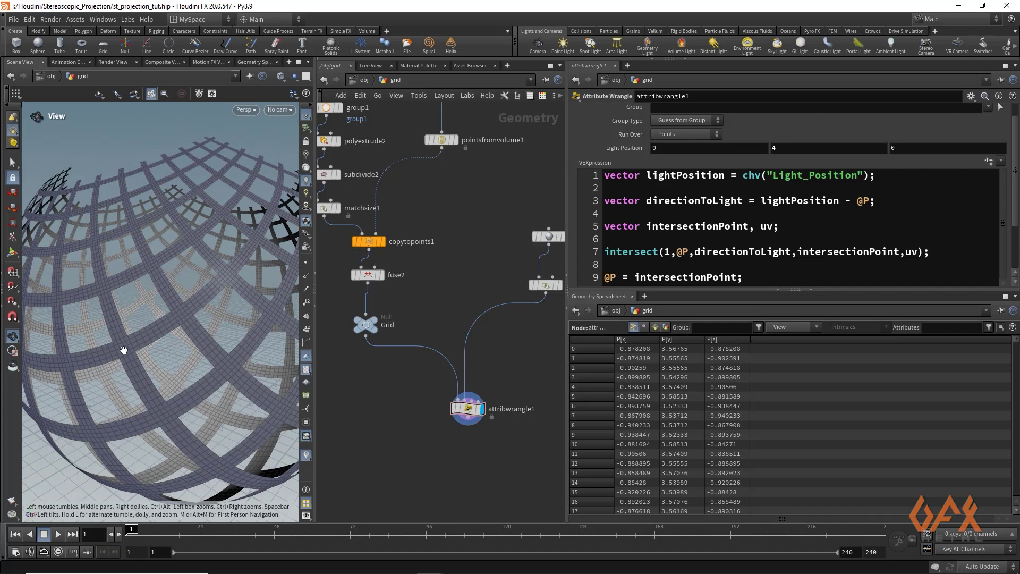
drag(130, 344, 107, 358)
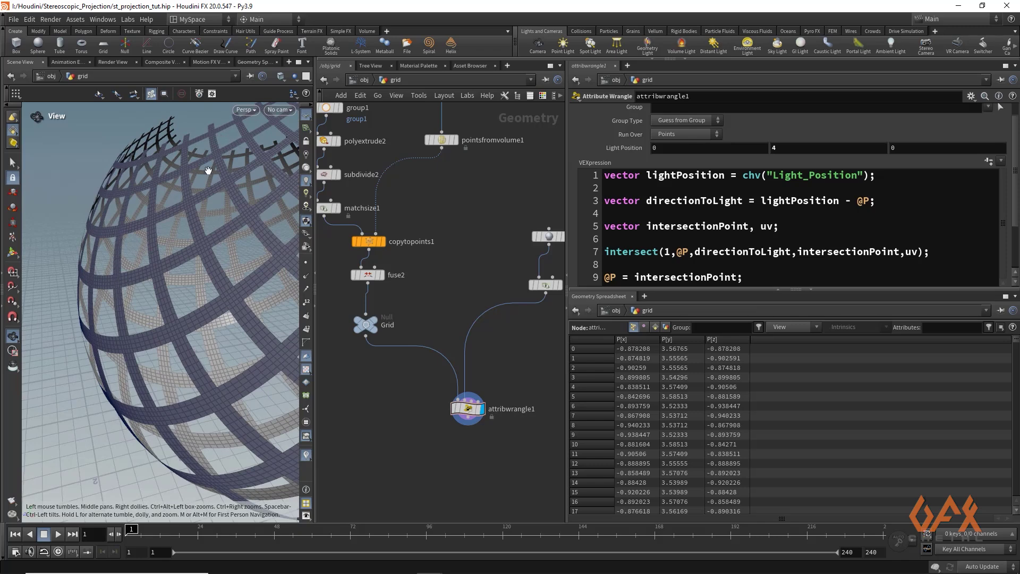
Start line 11 of the wrangle code with the vector normal assignment v@N =
click(751, 275)
key(Return)
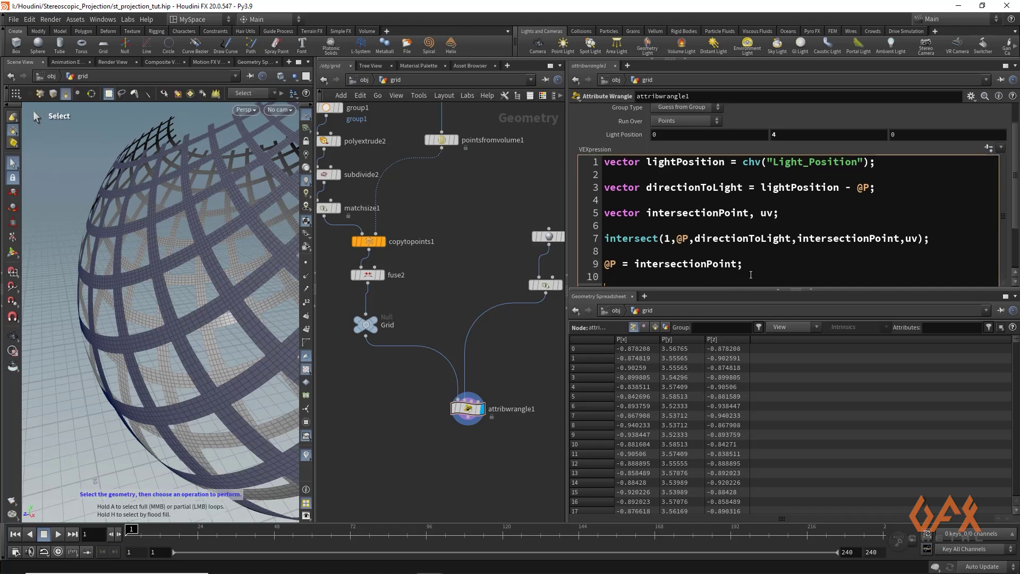
text(@N)
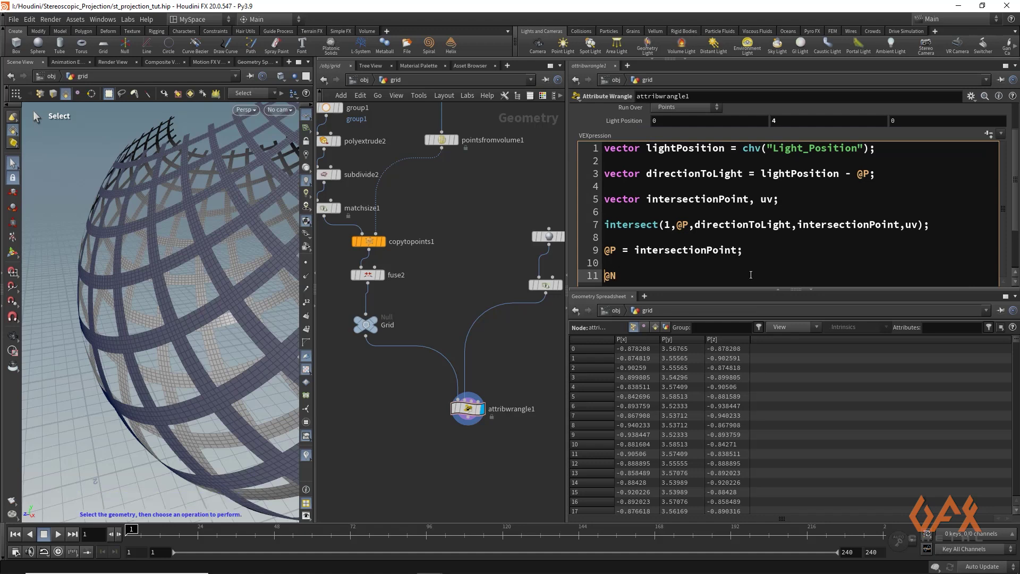
text(v)
key(End)
text(=)
Complete the v@N assignment on line 11 with normalize(directionToLight); and apply the code
text(norm)
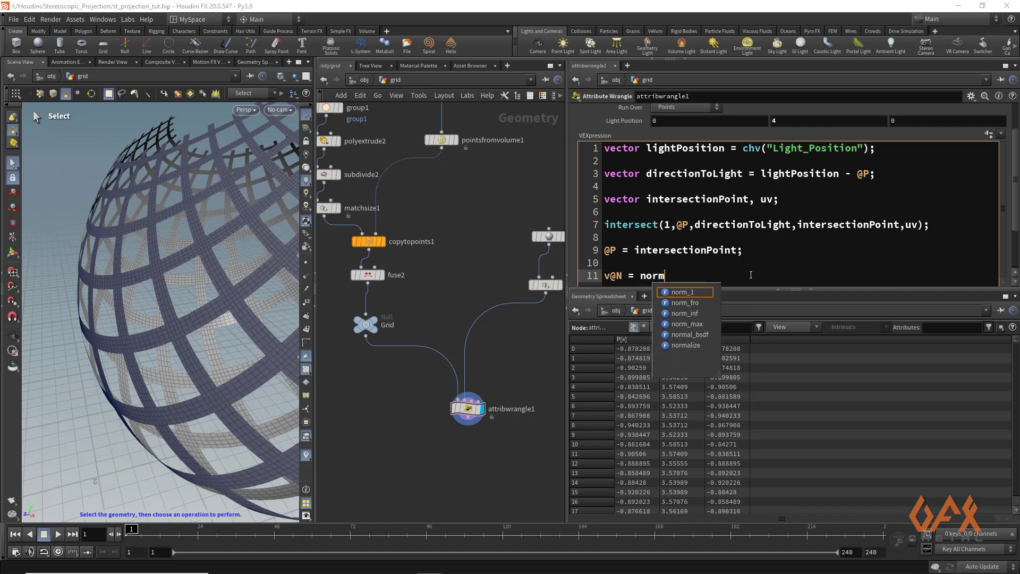
key(Down)
key(Down)
key(Down)
key(Down)
key(Down)
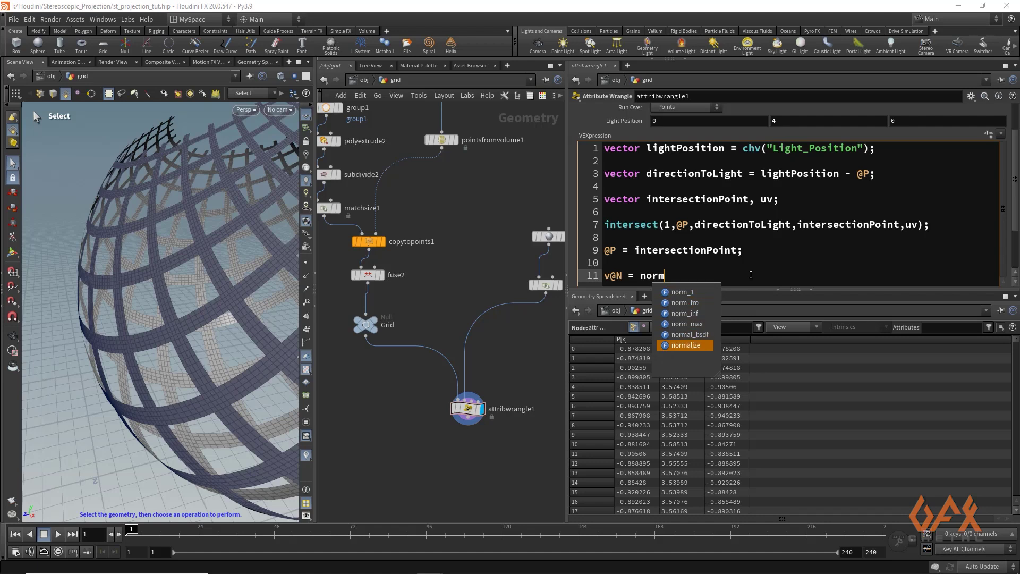
key(Return)
text(()
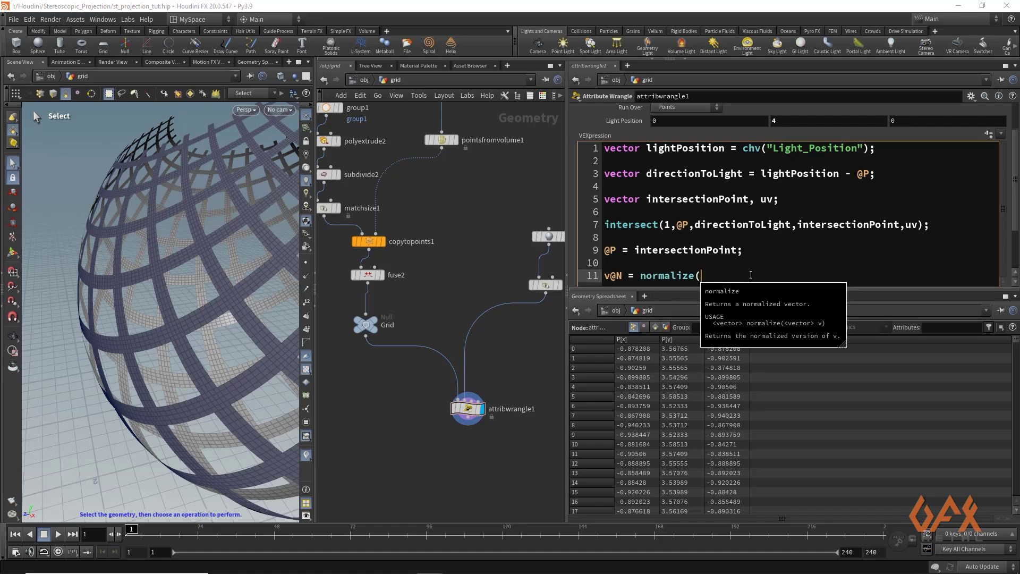
text(direction)
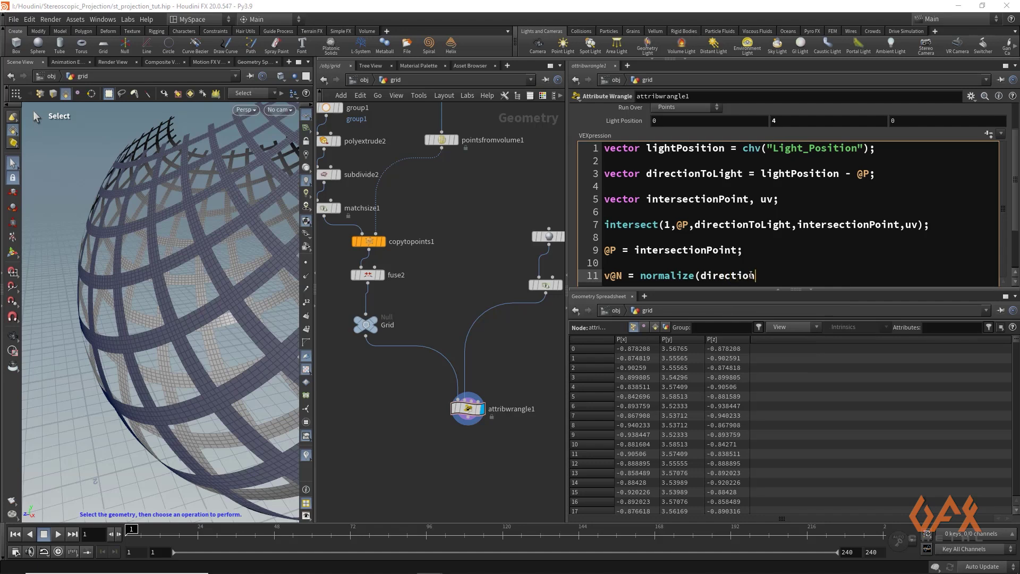
text(ToLight);)
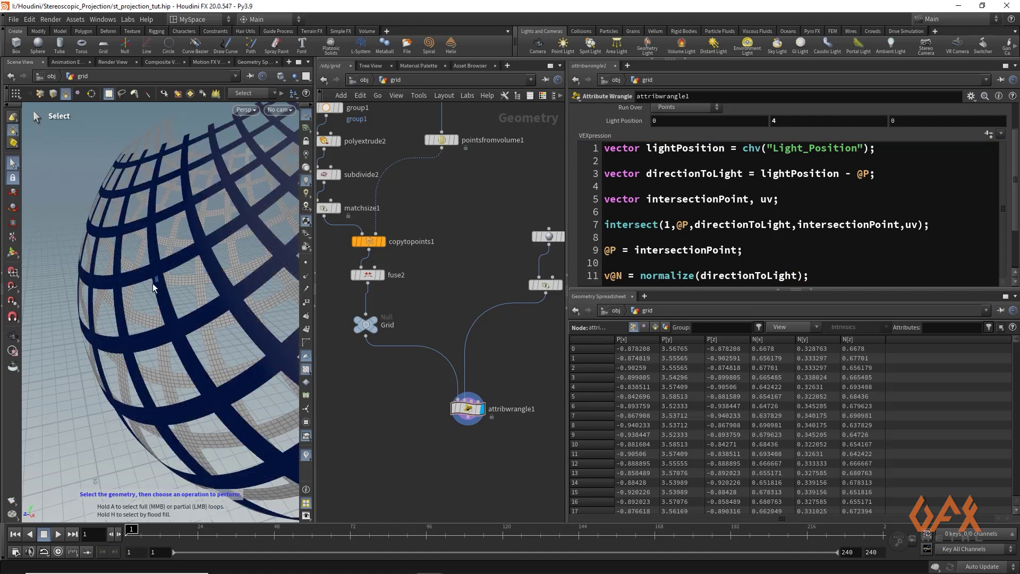
Inspect the sphere's shading from another angle and widen the viewport pane
key(Escape)
drag(163, 310, 136, 354)
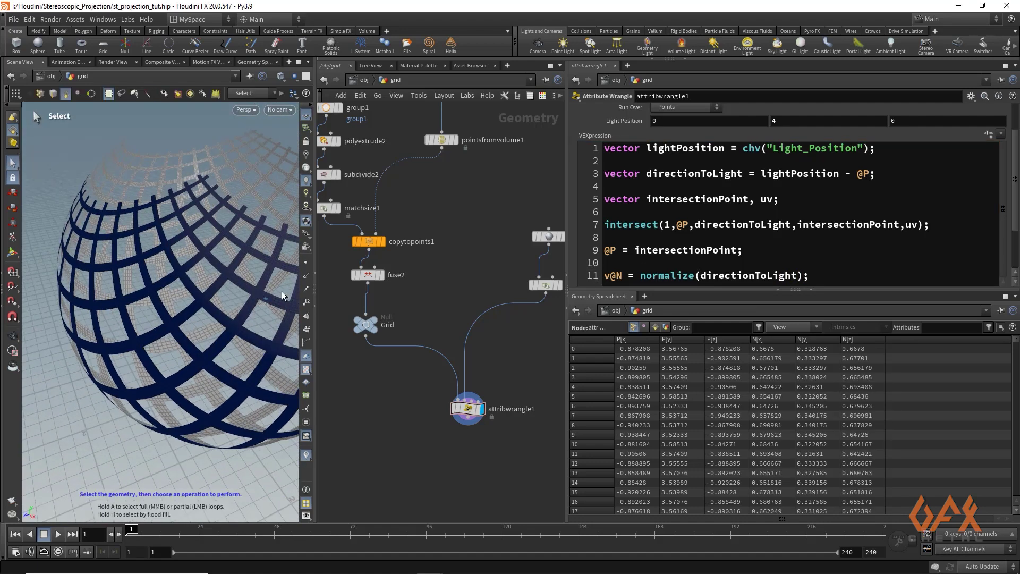
key(s)
drag(358, 275, 374, 278)
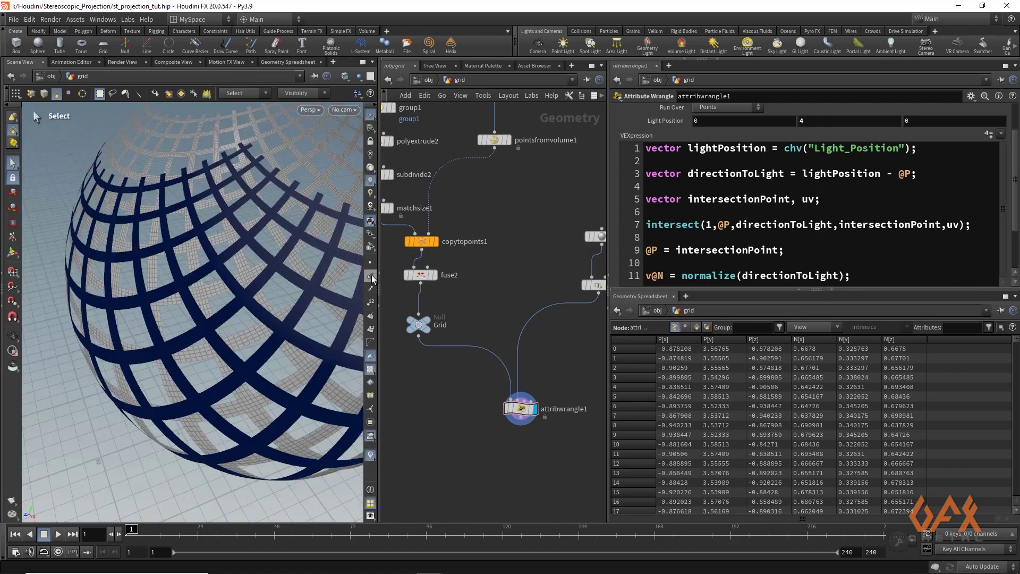
Display the point normals on the projected grid, examine their direction, and hide them again
click(371, 277)
key(Escape)
drag(159, 298, 168, 269)
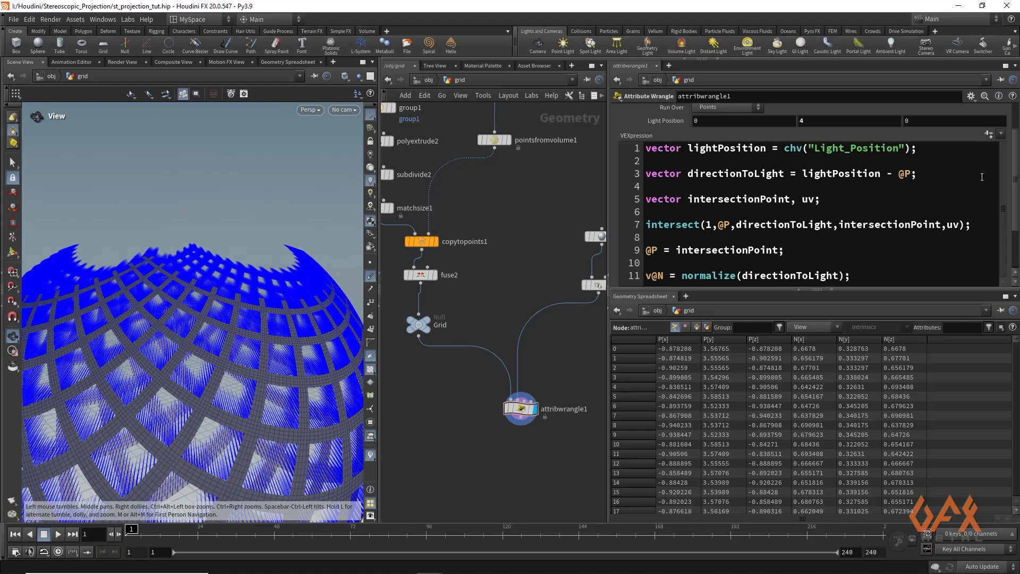
key(s)
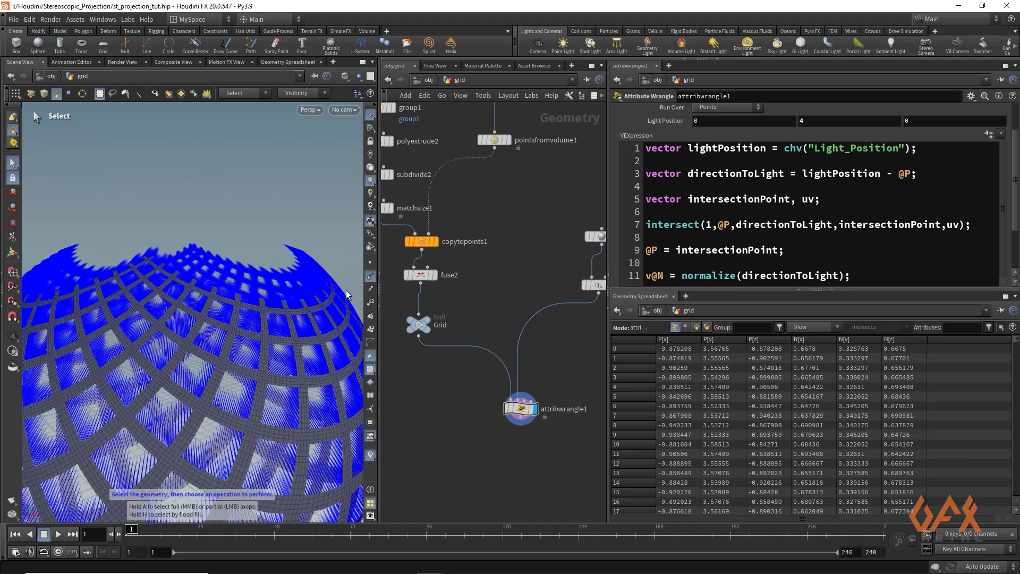
click(370, 276)
Append a PolyExtrude node to the output of attribwrangle1
drag(521, 426, 519, 457)
key(Tab)
text(polyex)
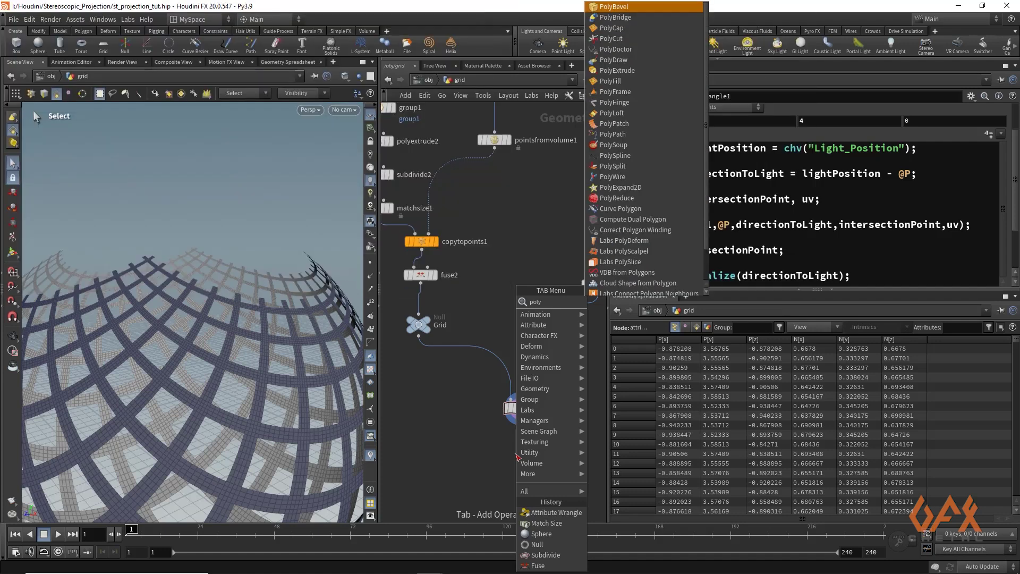
key(Return)
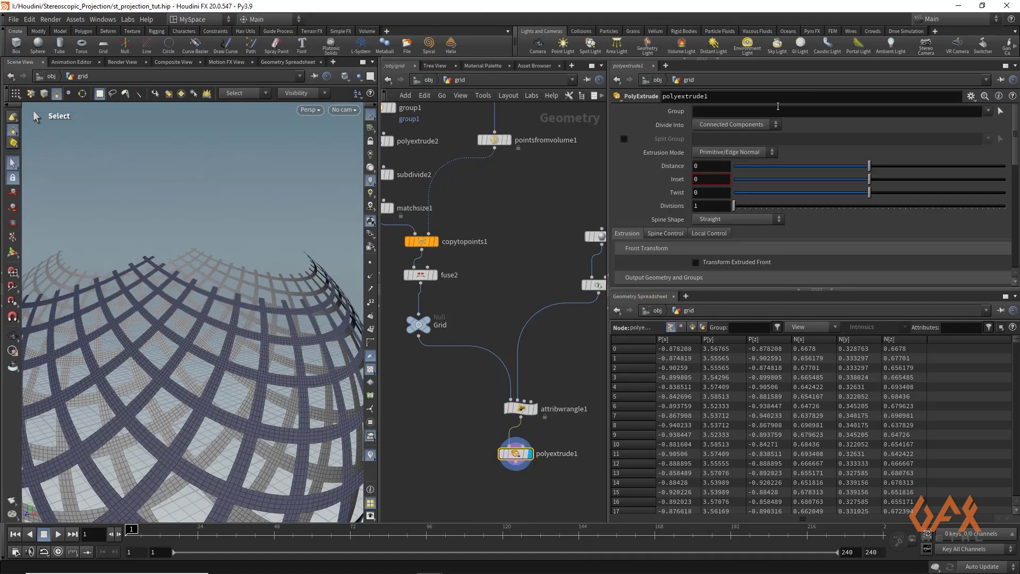
Set the PolyExtrude's extrusion mode to Point Normal using Existing normals
click(726, 126)
click(728, 125)
click(736, 152)
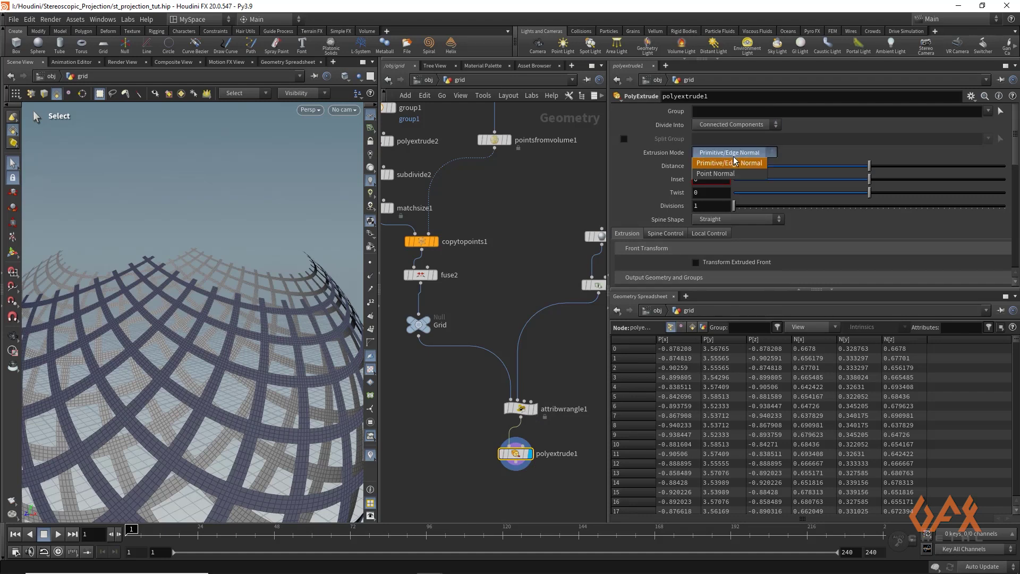
click(721, 174)
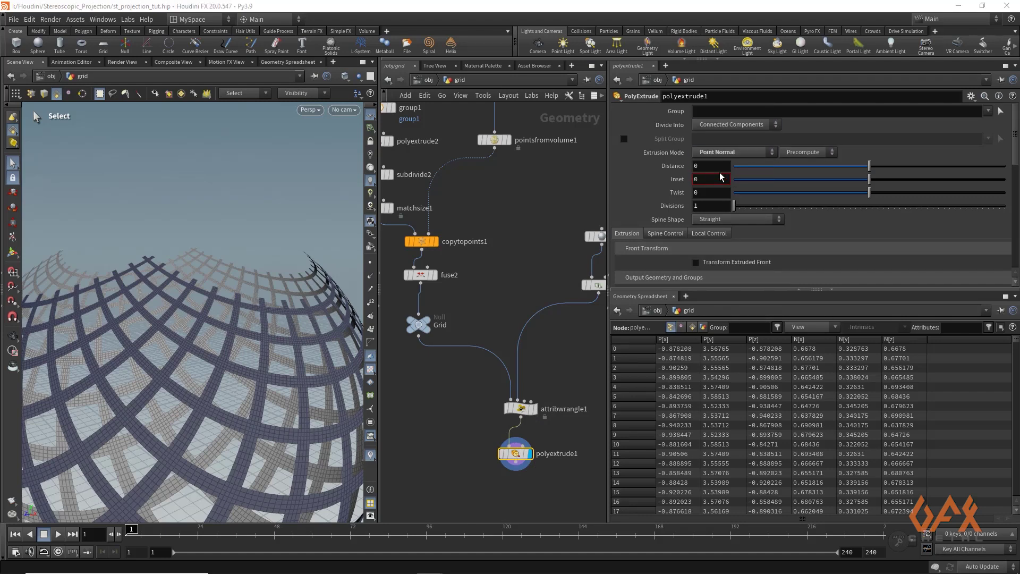
click(805, 154)
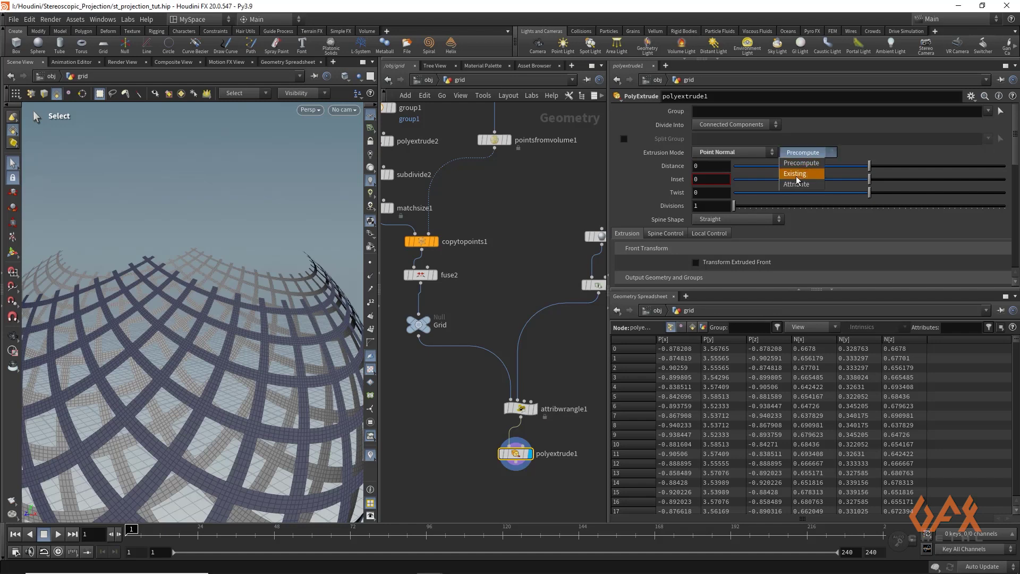
click(798, 175)
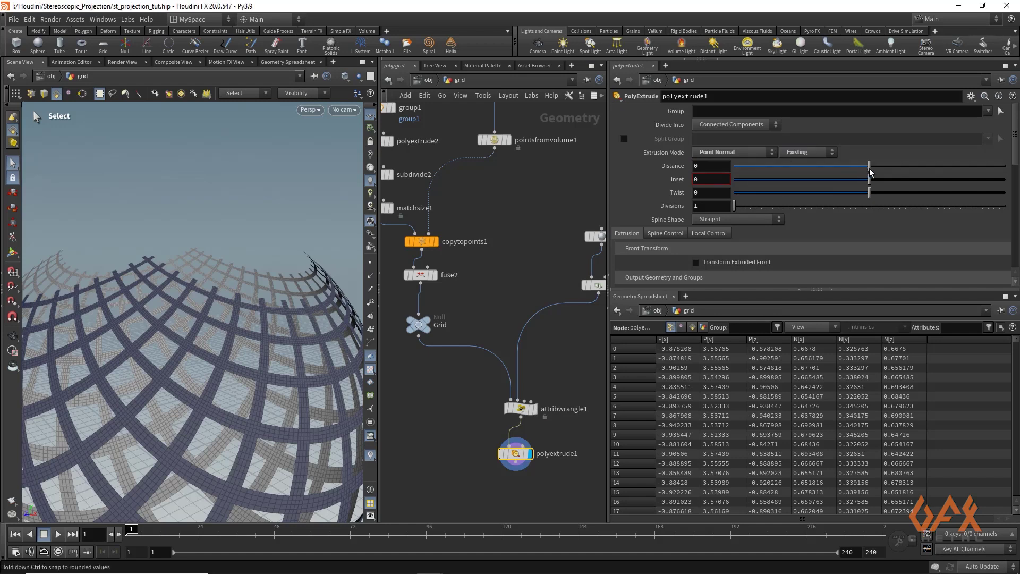
Set the PolyExtrude distance to 0.035 and check the thickness of the strips
drag(871, 171, 874, 170)
key(Escape)
drag(127, 367, 285, 358)
key(s)
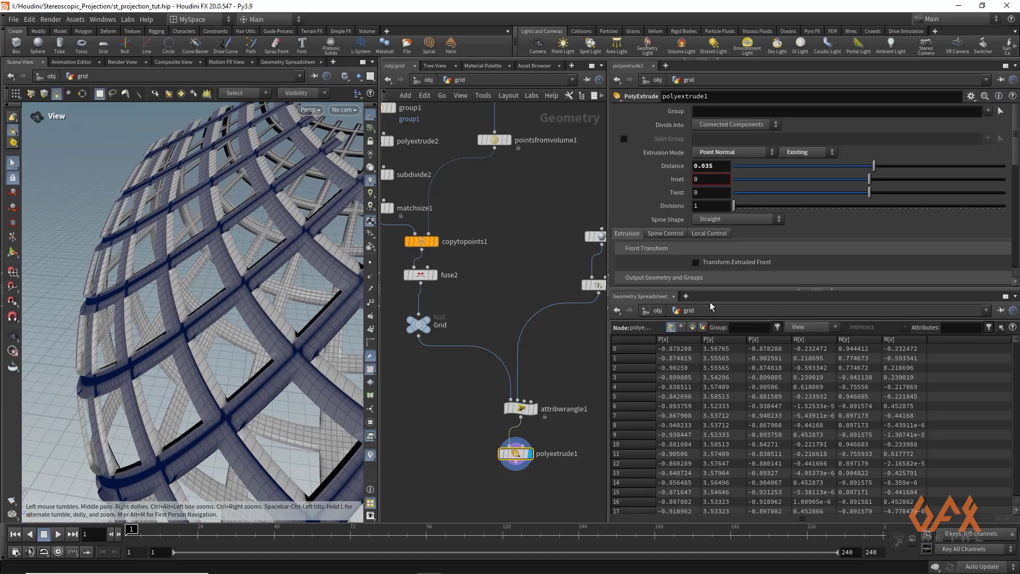
Enable Output Back on the PolyExtrude and inspect the closed strips up close
scroll(672, 262, down, 2)
scroll(686, 261, down, 1)
click(696, 252)
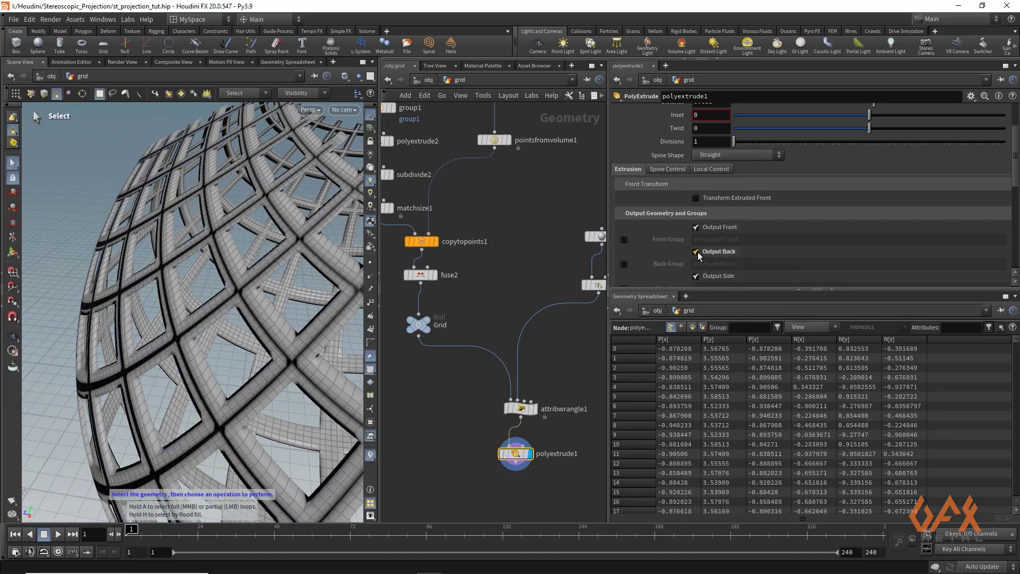
key(Escape)
drag(208, 314, 278, 264)
Append a Normal node to polyextrude1's output and inspect the shading of the extruded strips
middle_drag(517, 469, 480, 372)
click(479, 372)
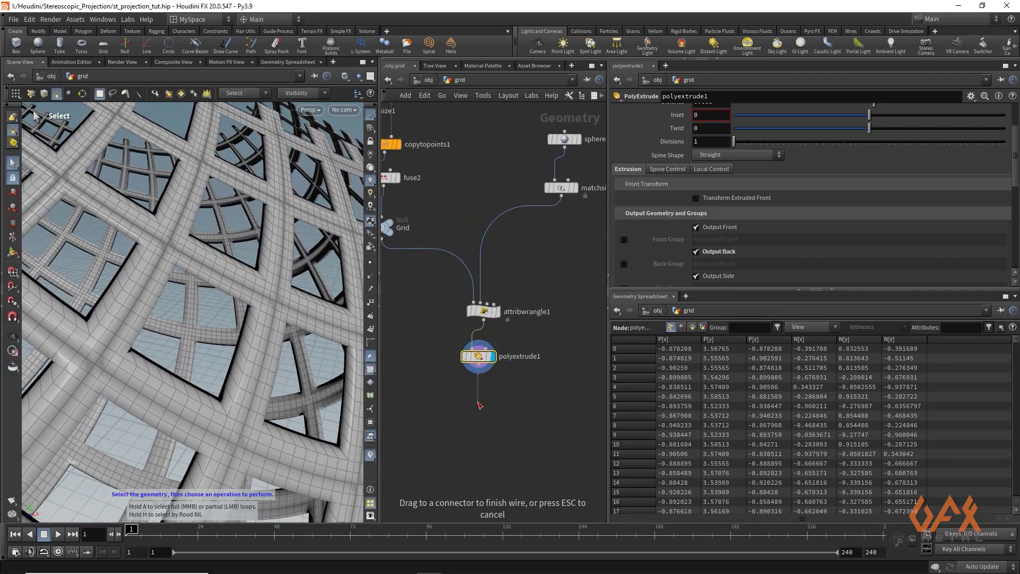
key(Tab)
text(n)
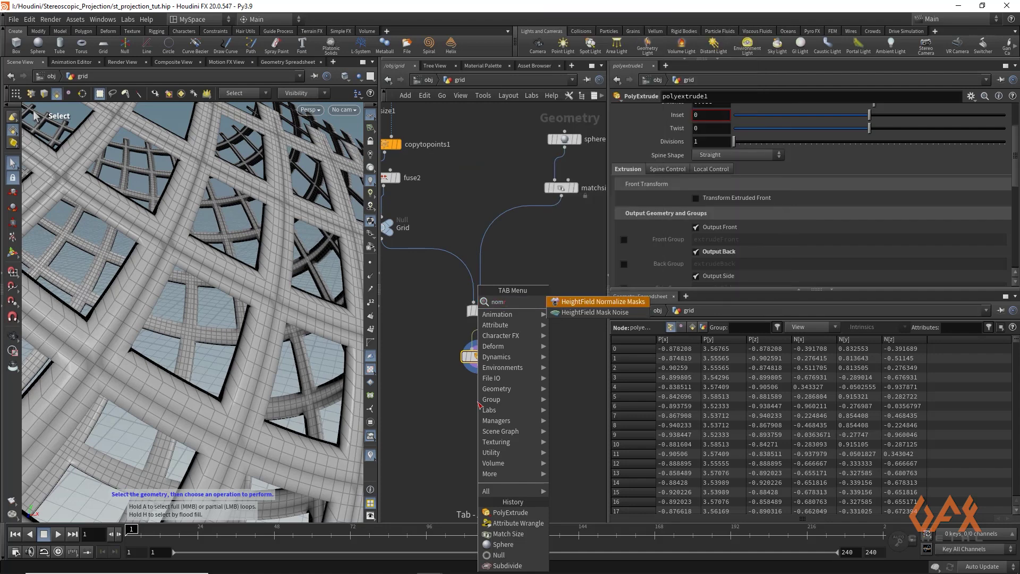
text(om)
key(BackSpace)
key(BackSpace)
key(BackSpace)
text(wrangle)
key(Return)
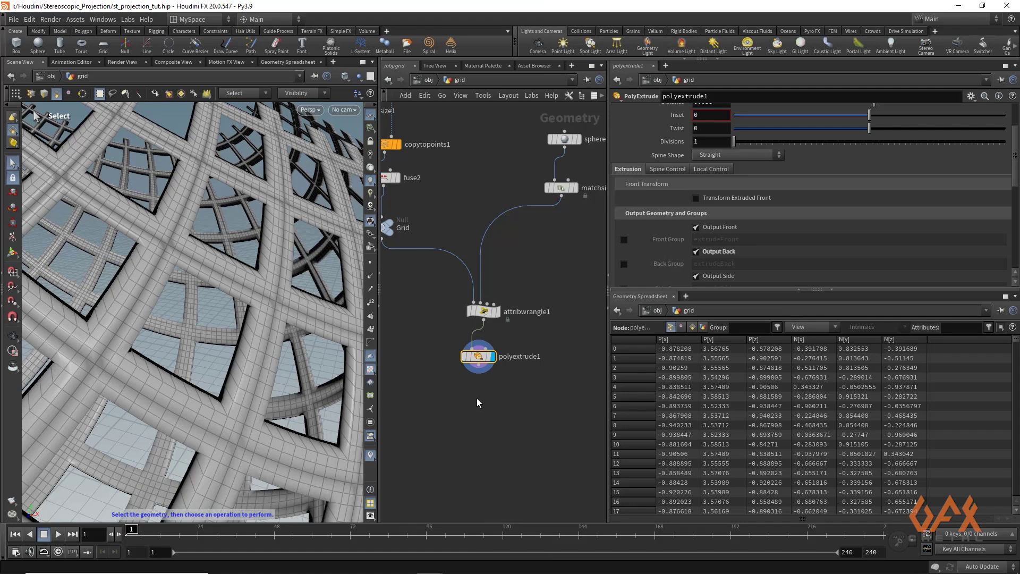
click(479, 397)
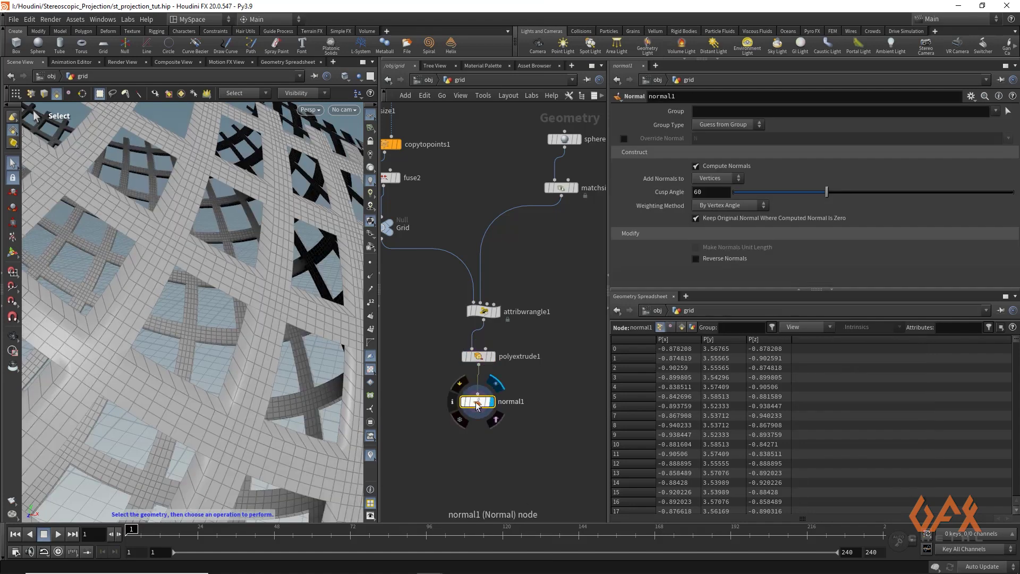
key(Escape)
drag(189, 355, 223, 342)
key(s)
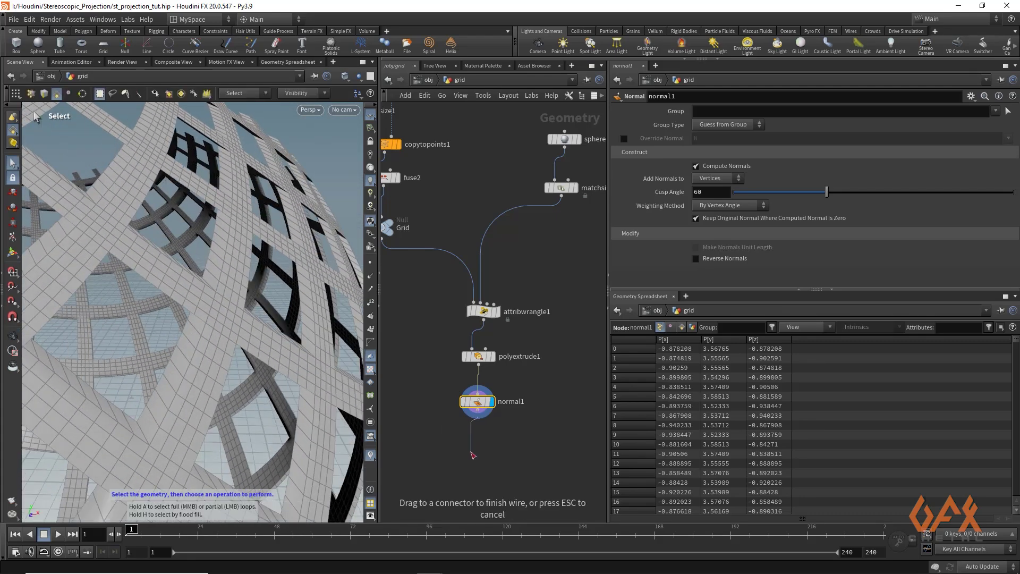
Append a PolyBevel node to normal1 and set its offsetting distance to 0.002
key(Tab)
text(poly)
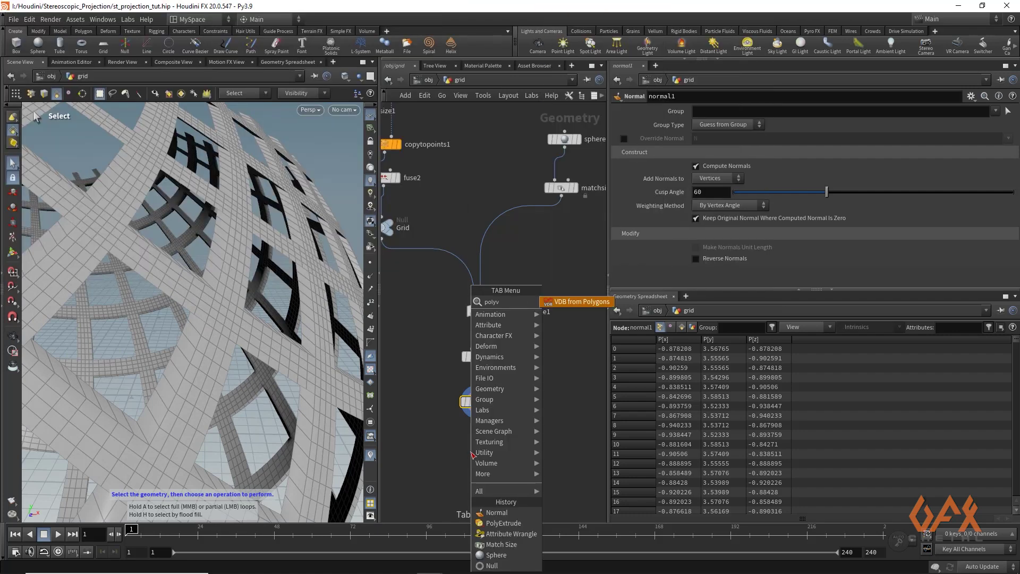
key(Escape)
click(489, 457)
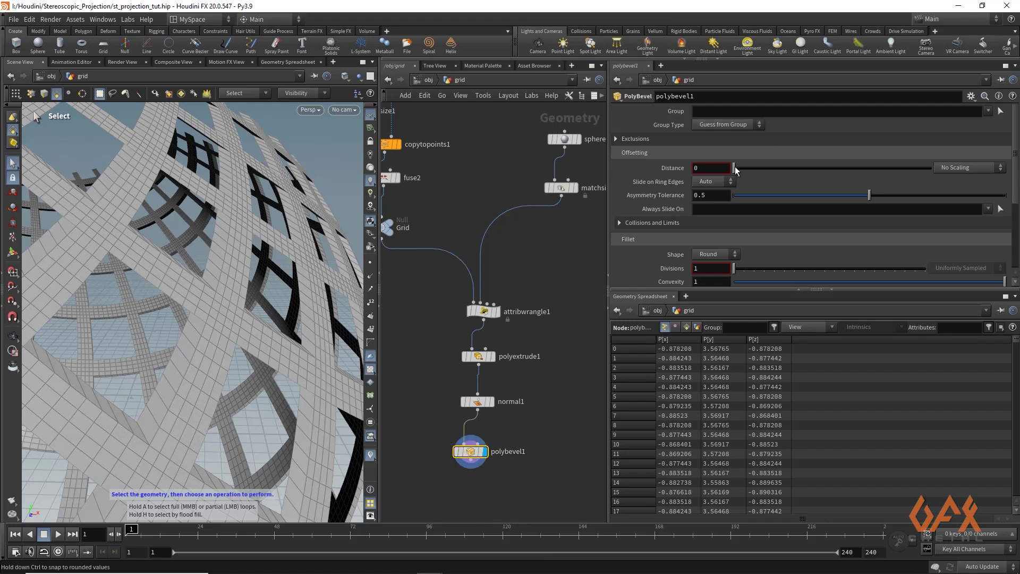
click(708, 166)
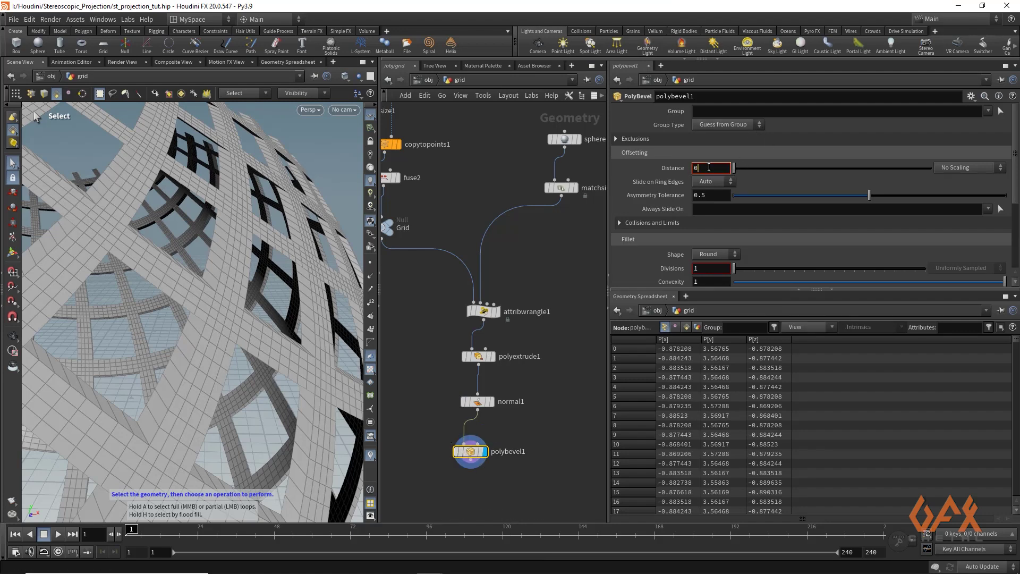
text(.00)
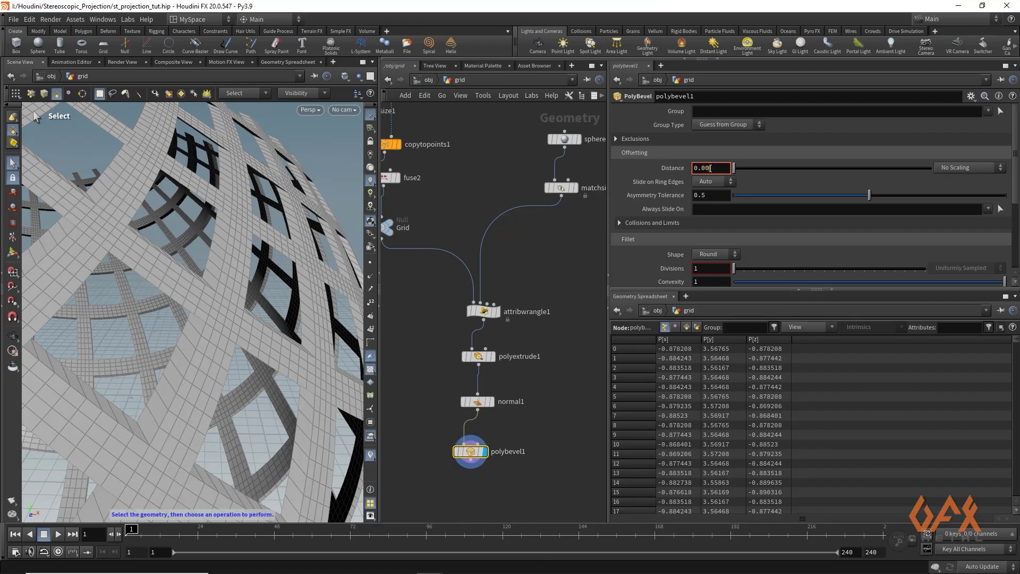
key(Return)
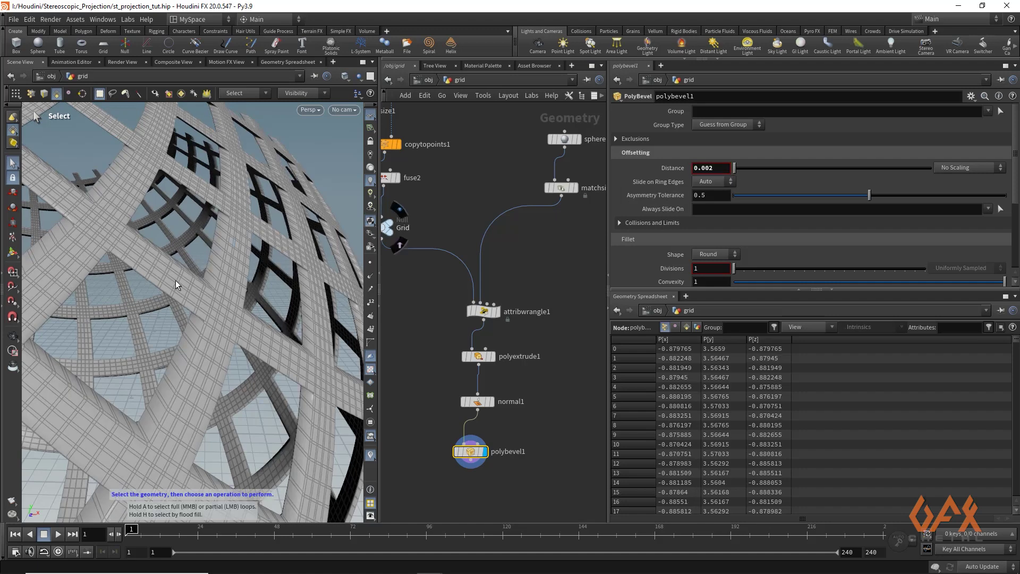
Make the PolyBevel ignore flat edges with a maximum normal angle of 11.4
key(Escape)
drag(152, 252, 277, 250)
key(s)
click(714, 139)
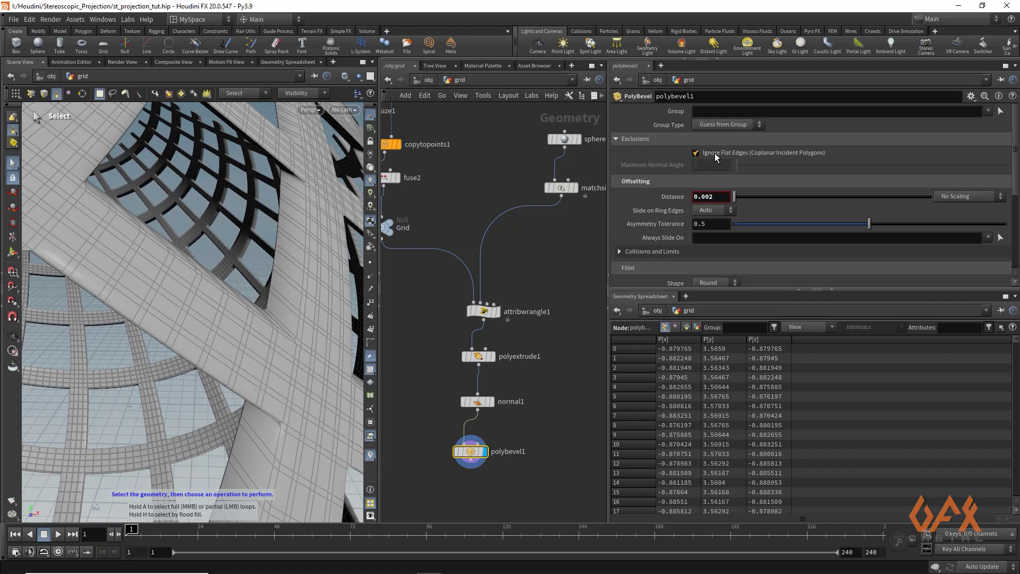
drag(738, 166, 754, 172)
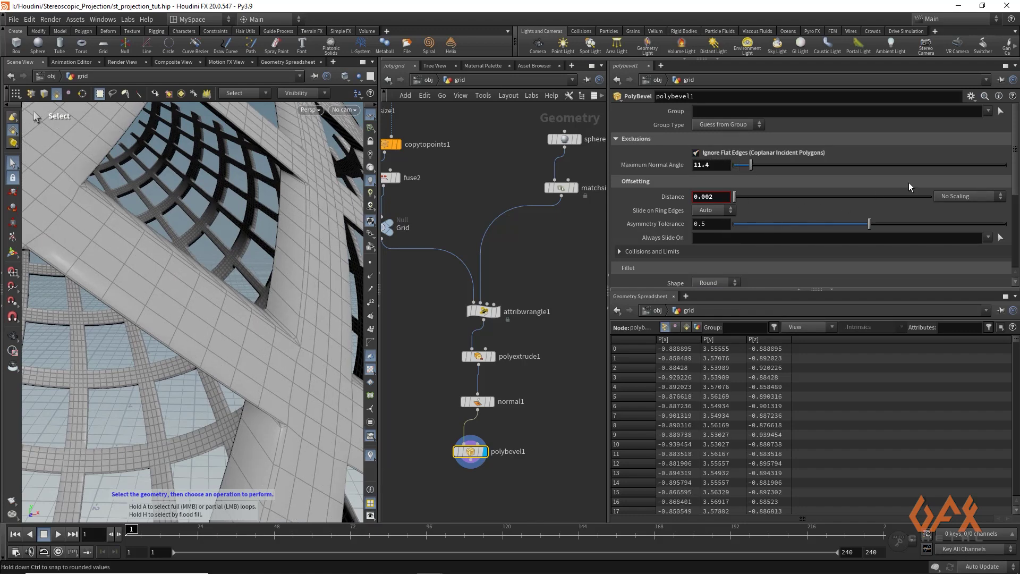
Set the PolyBevel's fillet divisions to 4 and inspect the rounded edges of the strips
scroll(797, 213, down, 3)
click(709, 223)
key(BackSpace)
text(4)
key(Return)
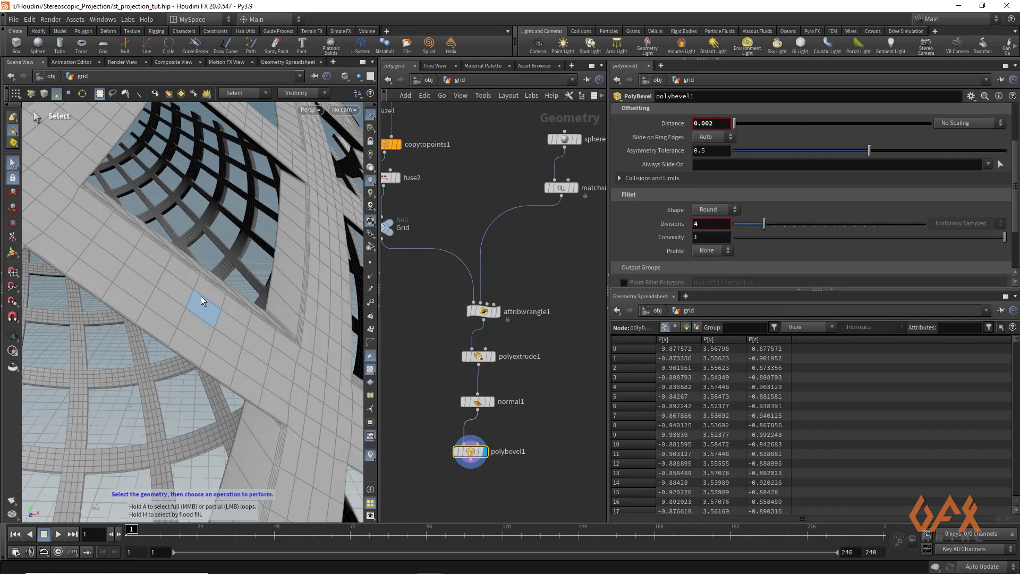
key(Escape)
drag(266, 229, 158, 300)
Append a Null node named OUT_grid_sphere to polybevel1 and make it the displayed node
middle_drag(495, 504, 486, 411)
drag(463, 372, 468, 420)
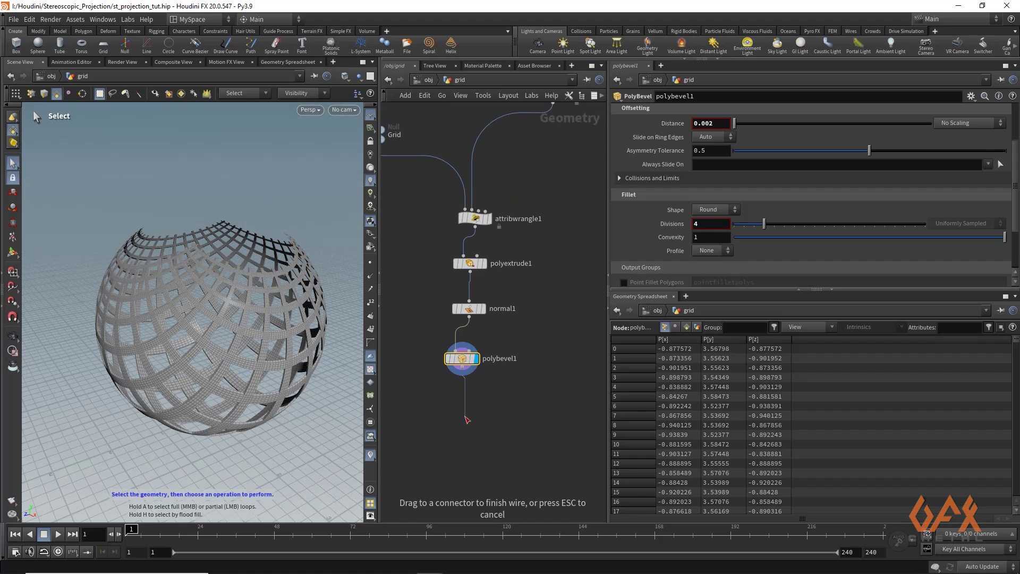
click(467, 420)
text(null)
key(Return)
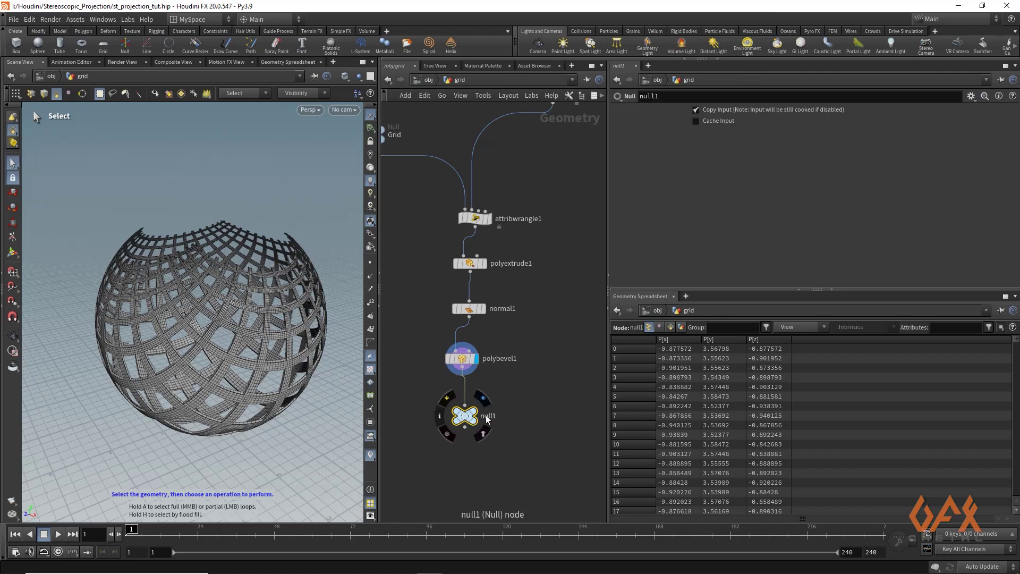
double_click(488, 416)
text(oUT)
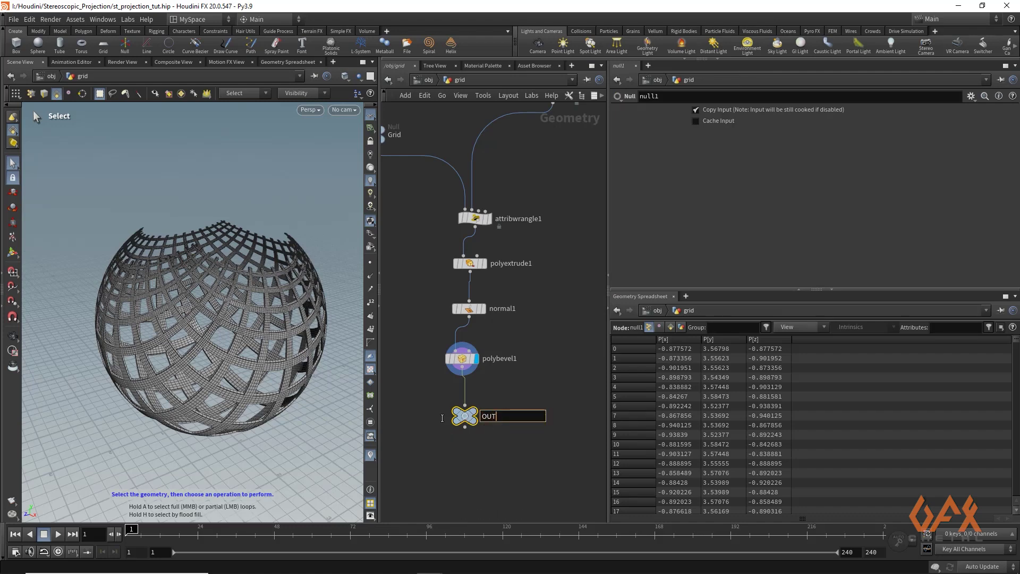
text(_grid_sph)
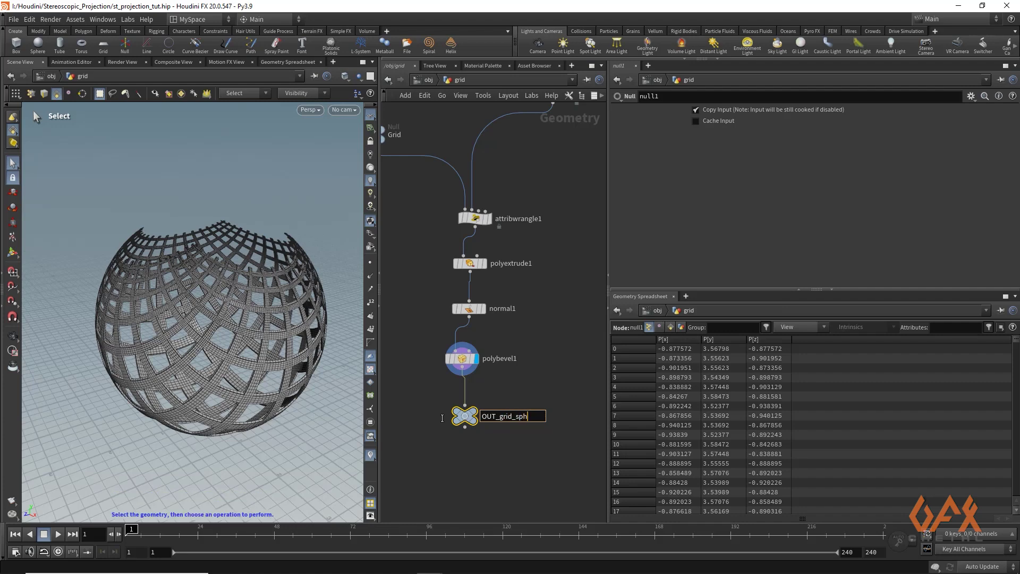
key(Return)
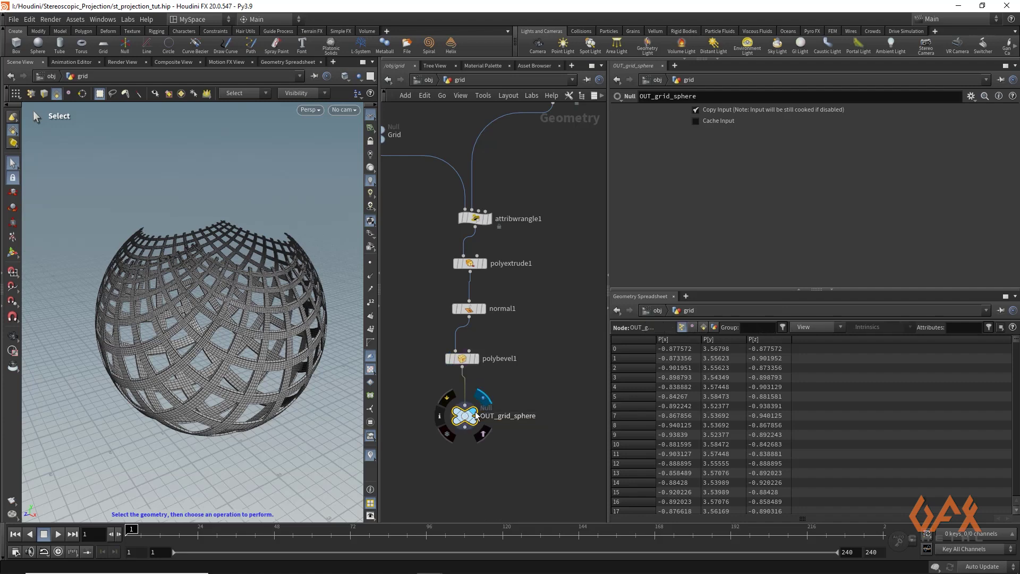
click(477, 415)
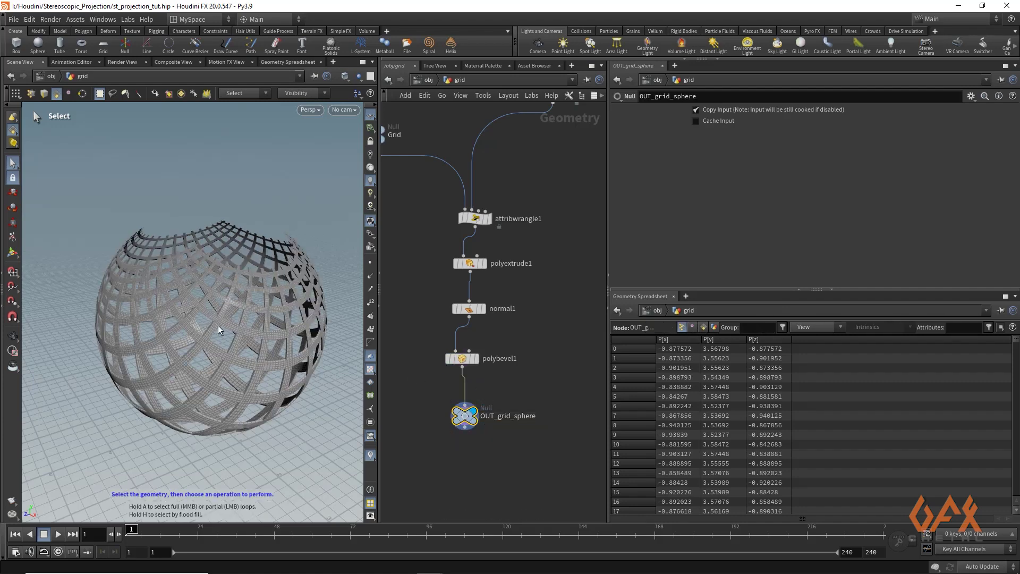
Copy the OUT_grid_sphere node and switch to the SolarisExpand desktop
middle_drag(414, 417, 415, 387)
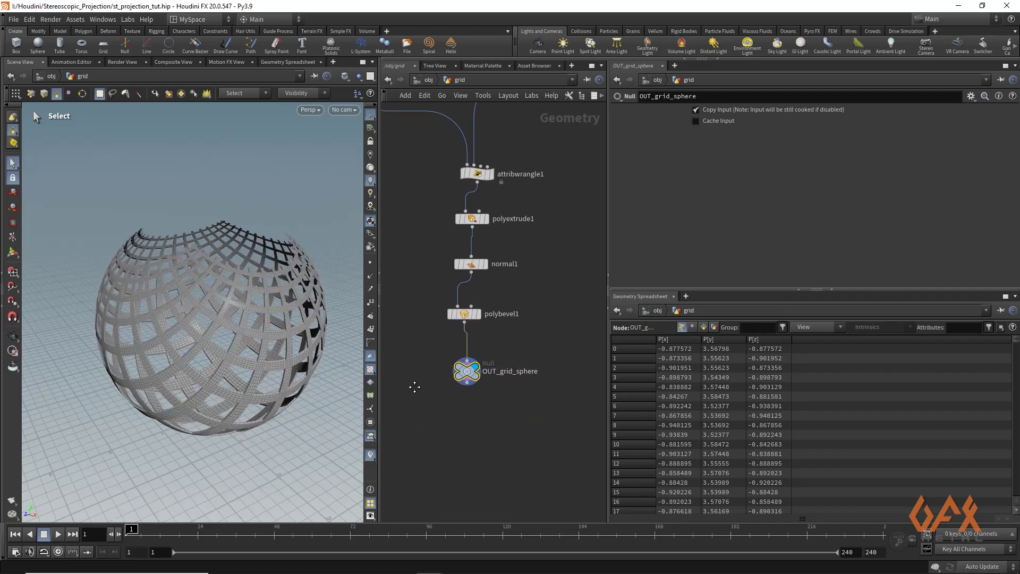
drag(428, 346, 514, 408)
key(ctrl+c)
click(192, 22)
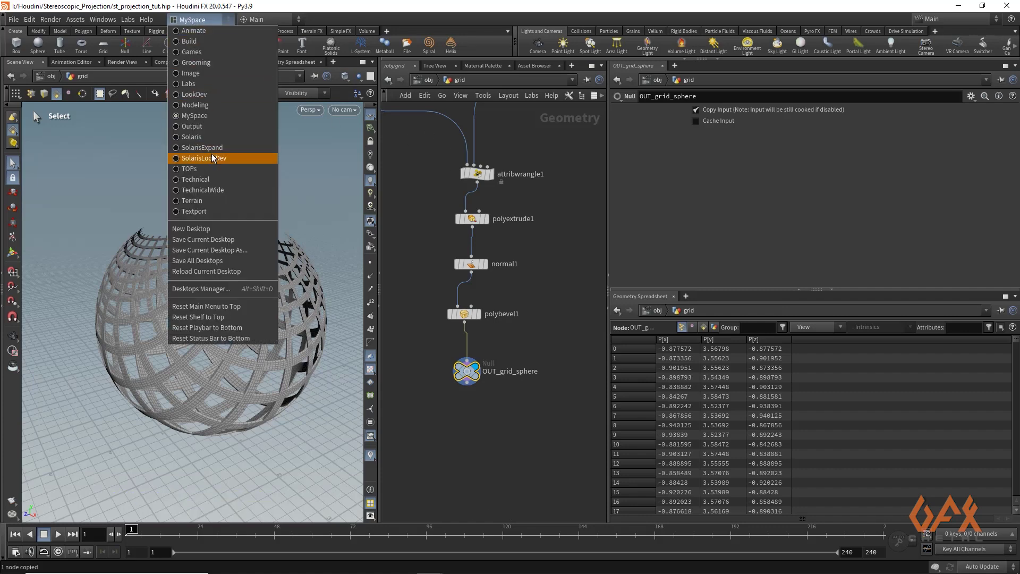
key(Escape)
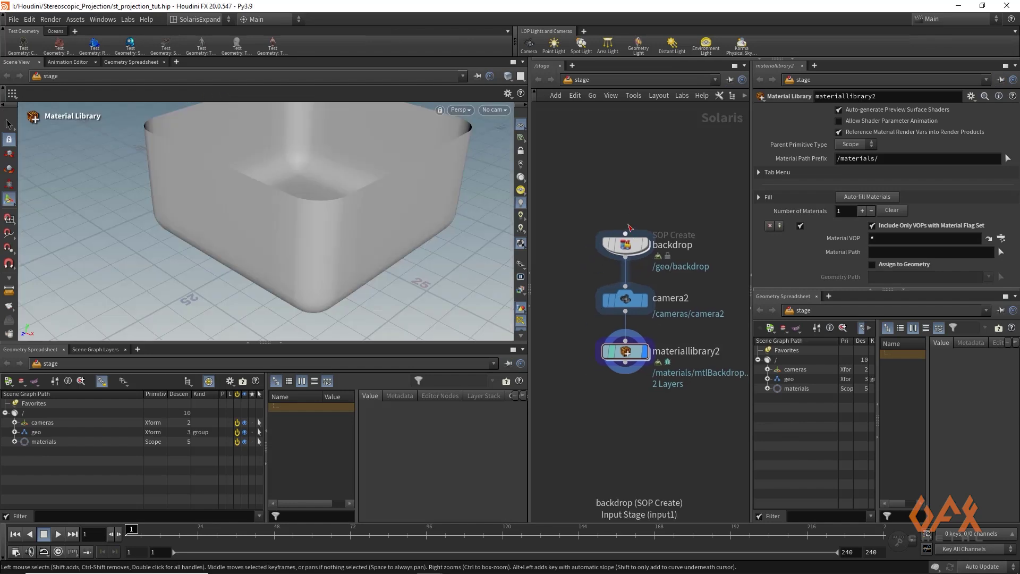
Add a SOP Create node named object above backdrop and wire it into backdrop's input
mouse_move(635, 250)
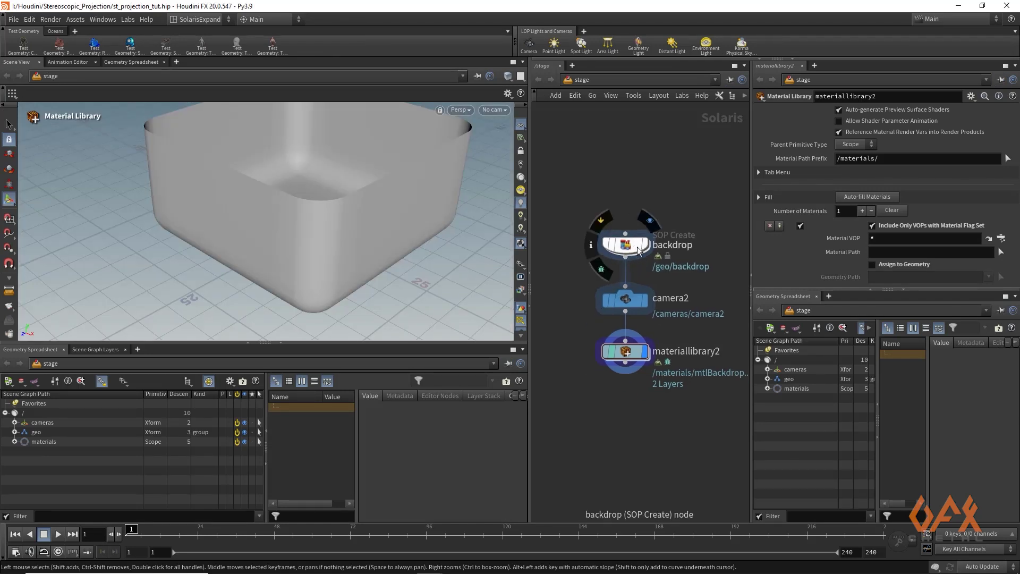
mouse_move(641, 360)
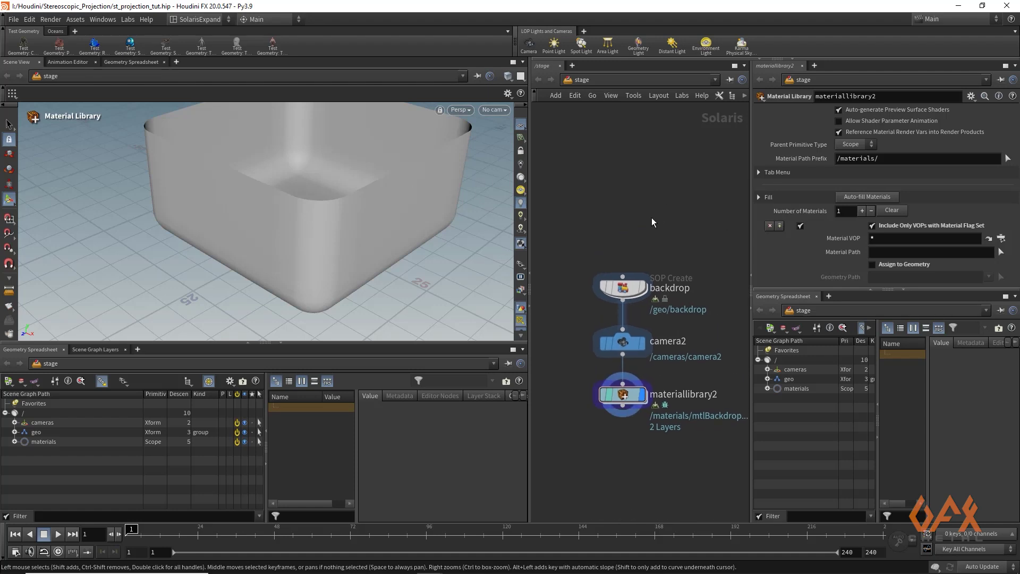
key(Tab)
text(sop)
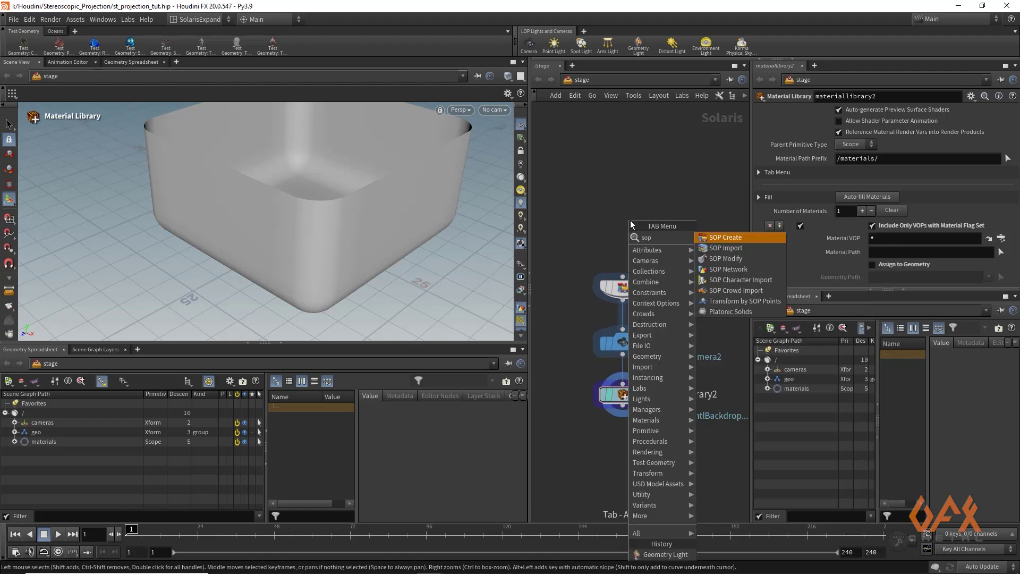
key(Return)
click(631, 220)
drag(630, 235, 603, 223)
double_click(653, 223)
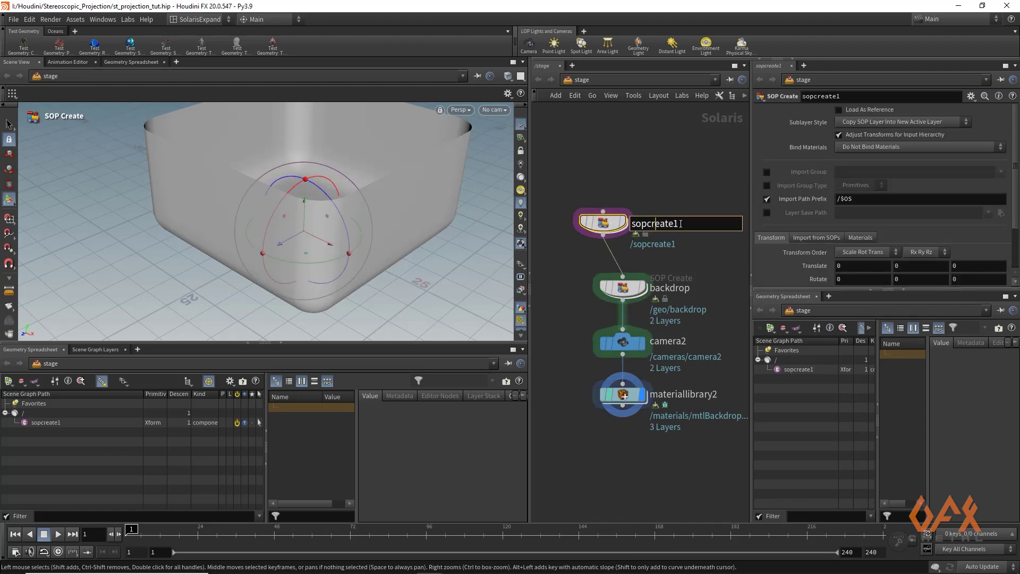
text(object)
Set the object node's Import Path Prefix to geo/$OS and select materiallibrary2 to check the scene graph
click(842, 199)
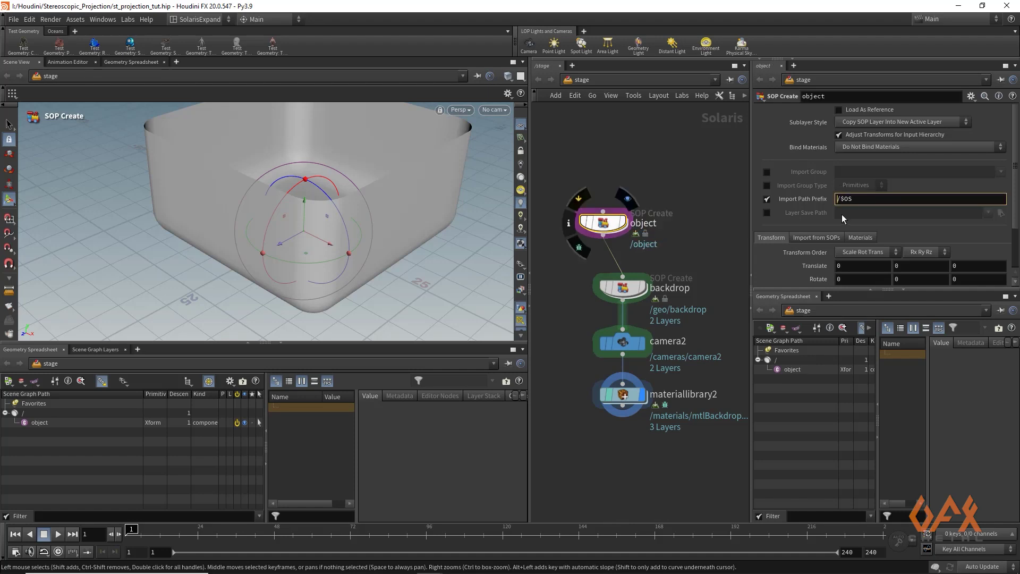
key(Return)
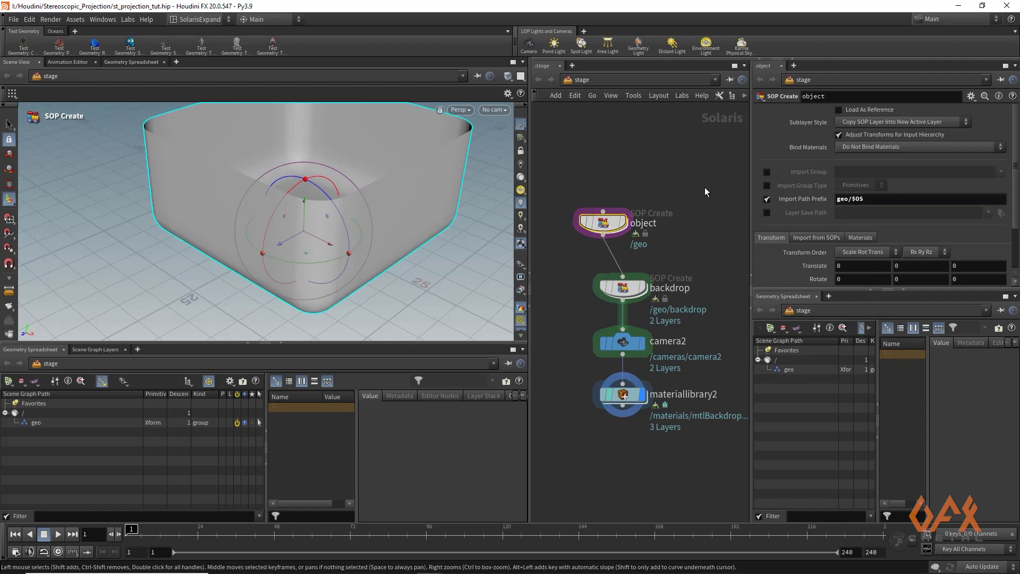
click(623, 395)
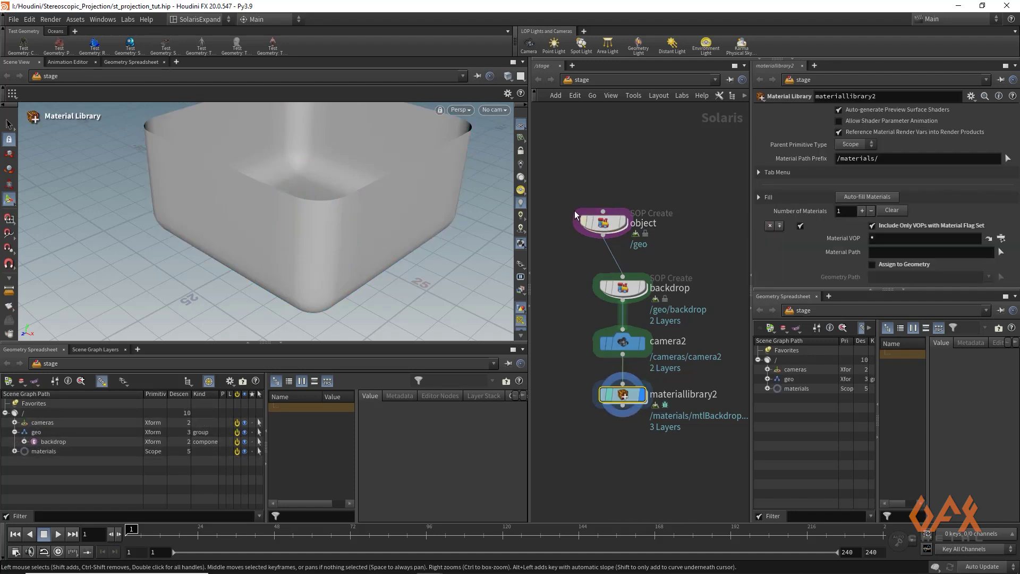
Enter the object node's geometry network and add an Object Merge node
double_click(610, 225)
key(Tab)
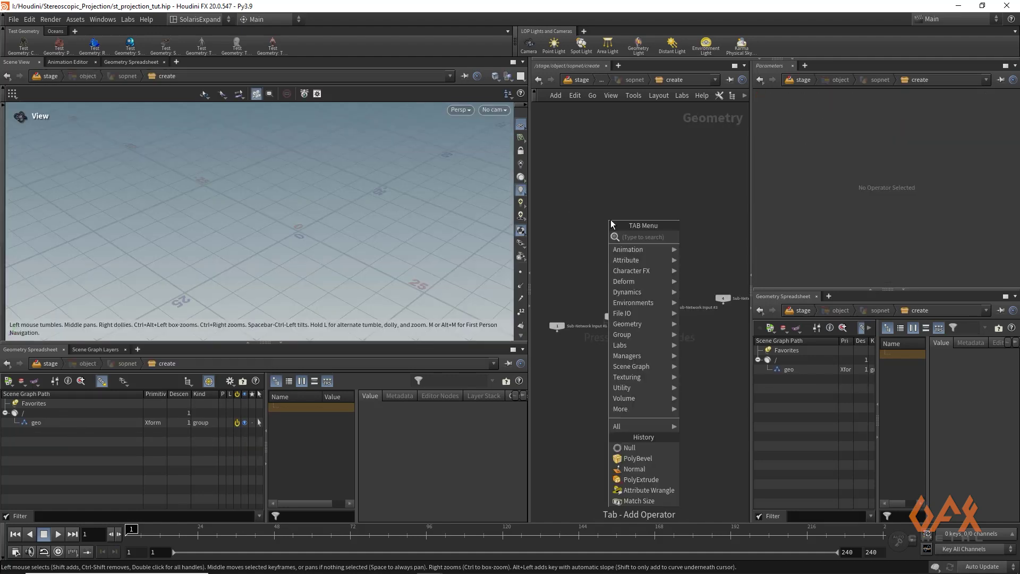
text(obje)
key(Return)
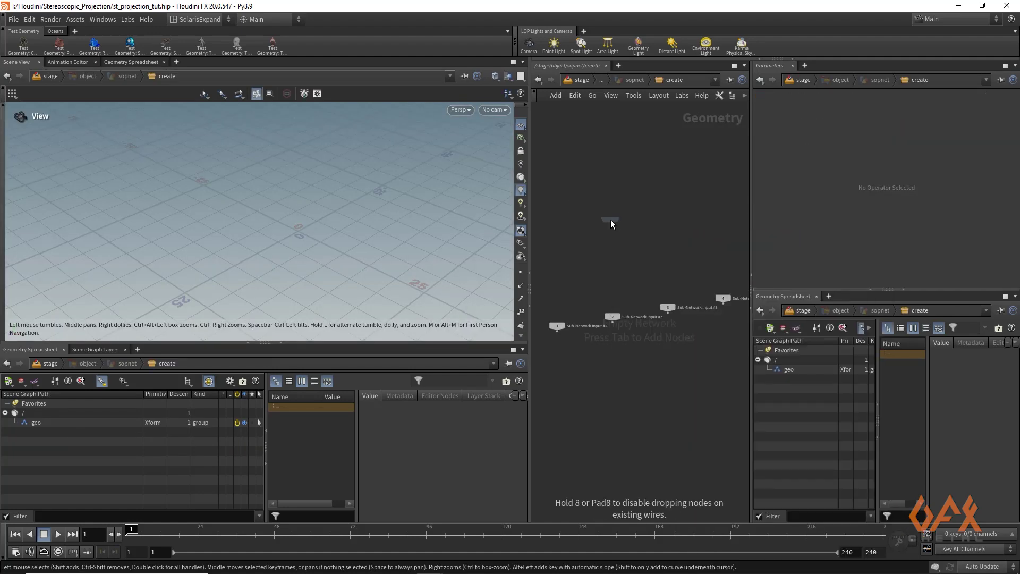
click(610, 219)
Set the Object Merge's Object 1 path to /obj/grid/OUT_grid_sphere, then return to the stage level and select materiallibrary2
click(899, 140)
key(ctrl+v)
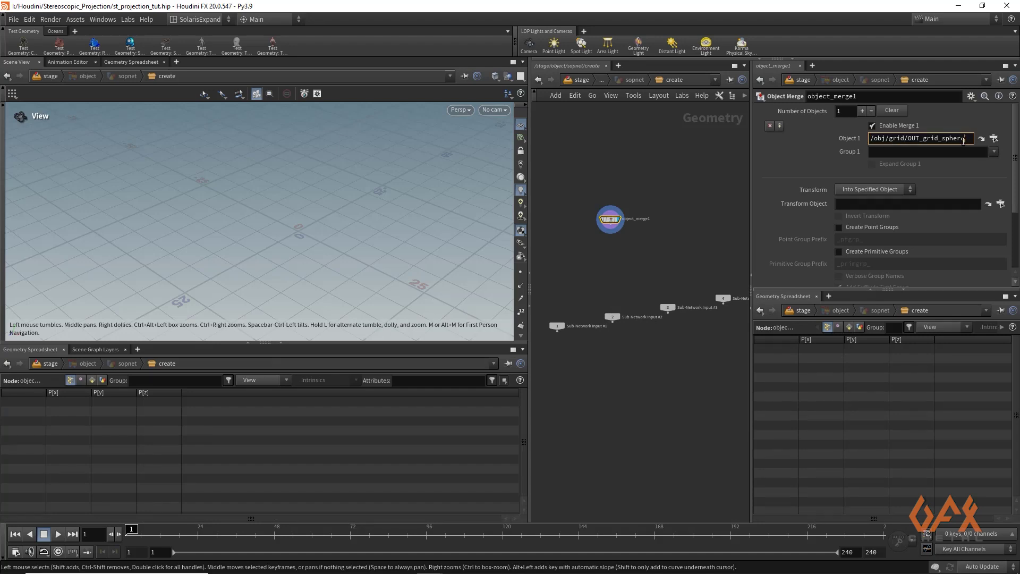
key(Return)
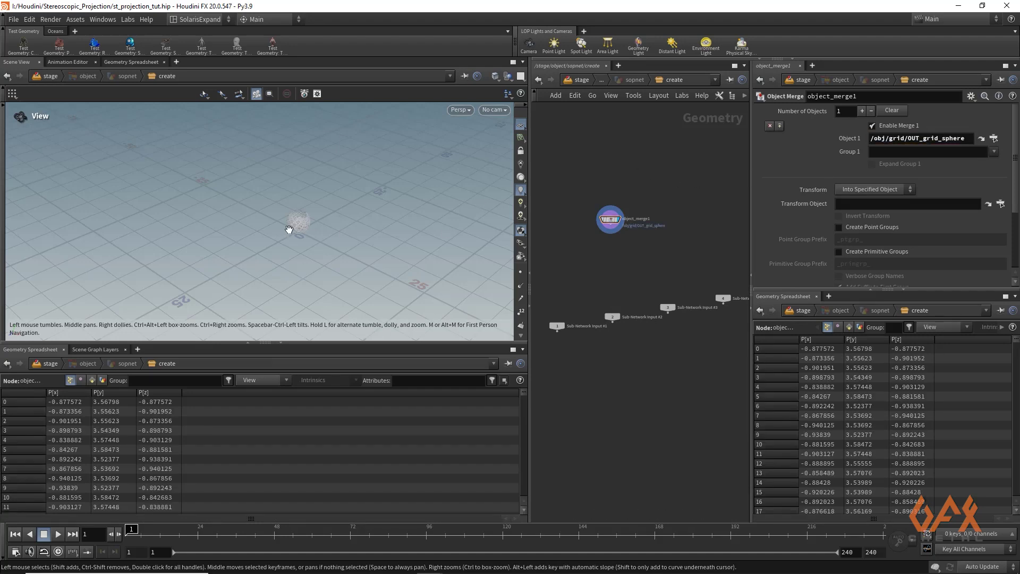
key(h)
mouse_move(288, 228)
mouse_down()
mouse_move(303, 210)
mouse_move(300, 222)
mouse_up()
click(582, 79)
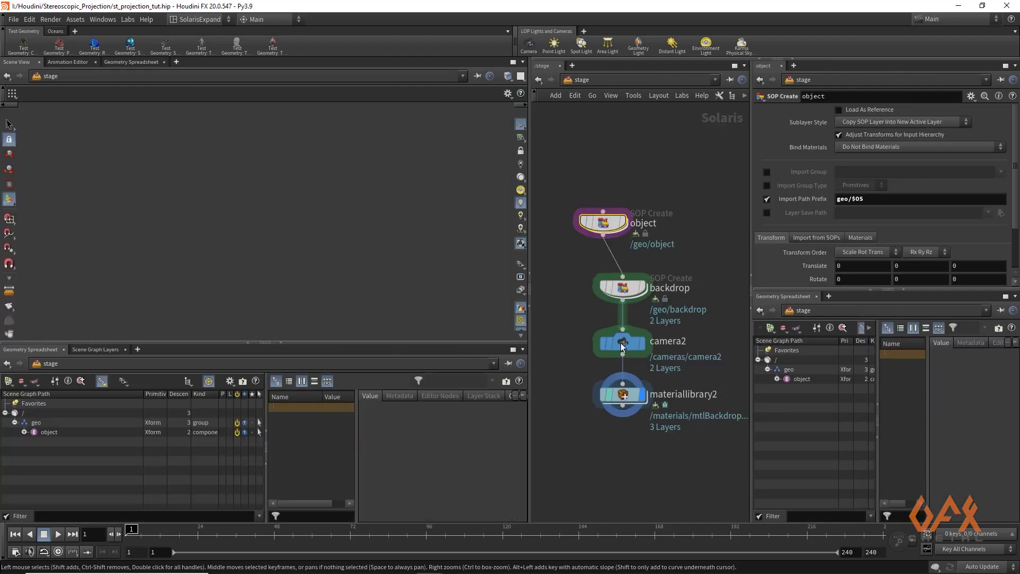
click(633, 407)
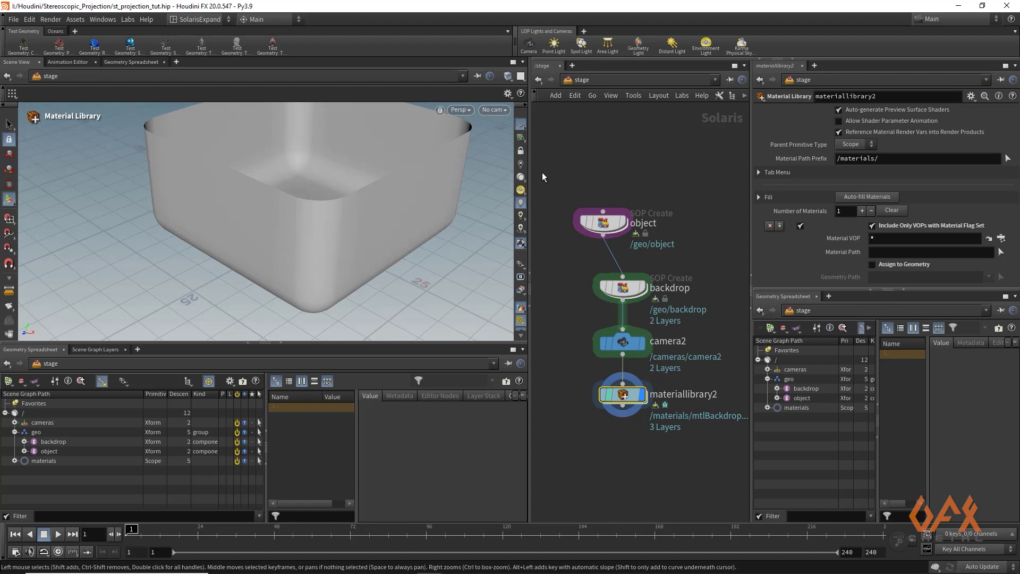
View the stage through /cameras/camera2 and add a Point Light node wired to materiallibrary2's output
click(494, 110)
click(508, 122)
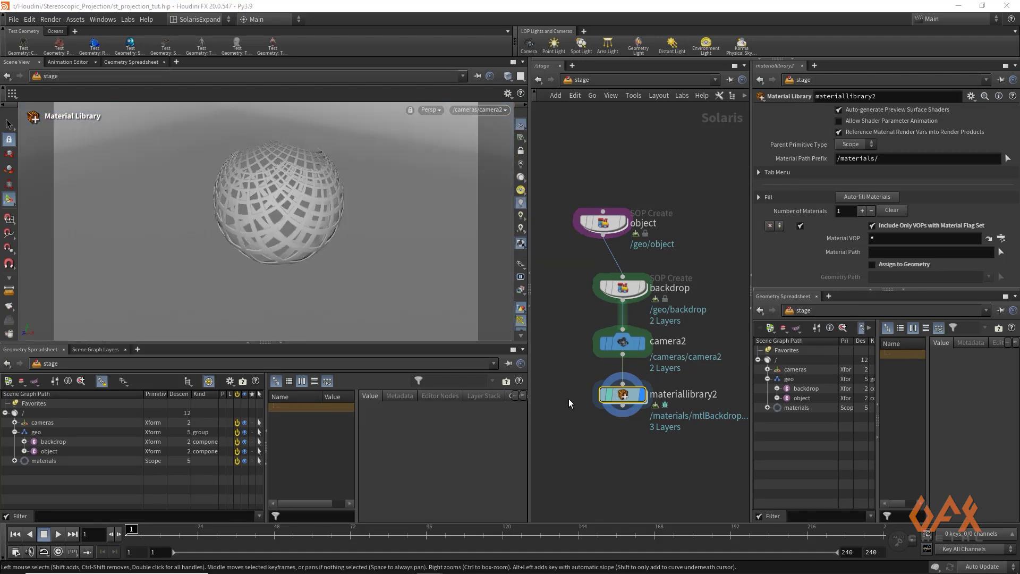
middle_drag(560, 391, 546, 311)
drag(609, 325, 601, 383)
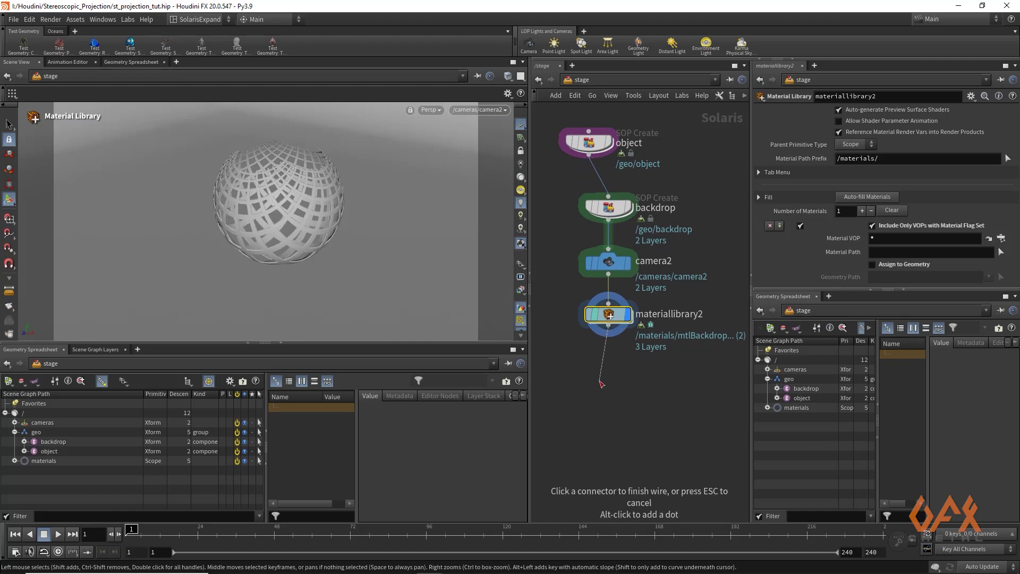
key(Tab)
text(poi)
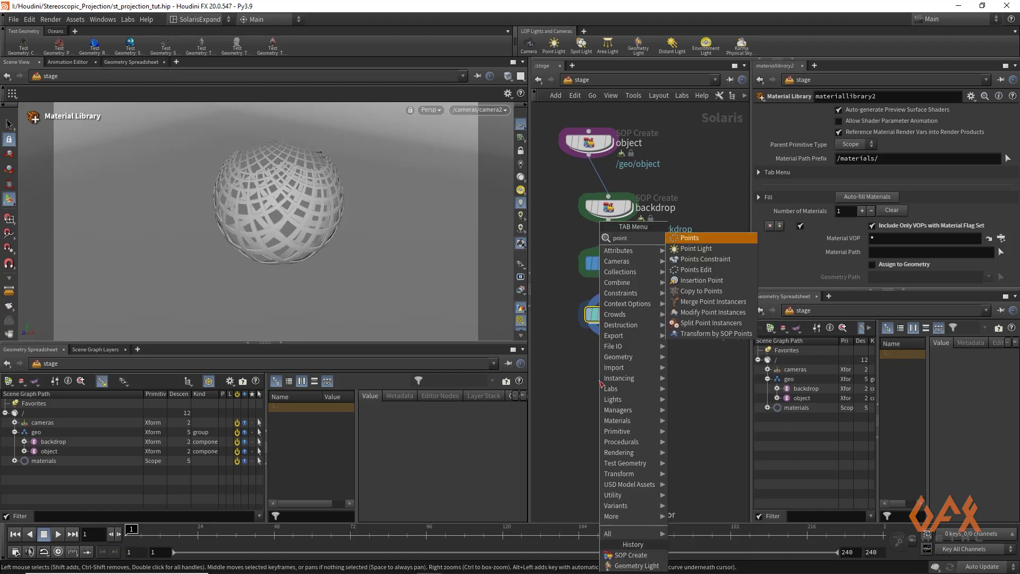
key(Down)
key(Return)
click(601, 381)
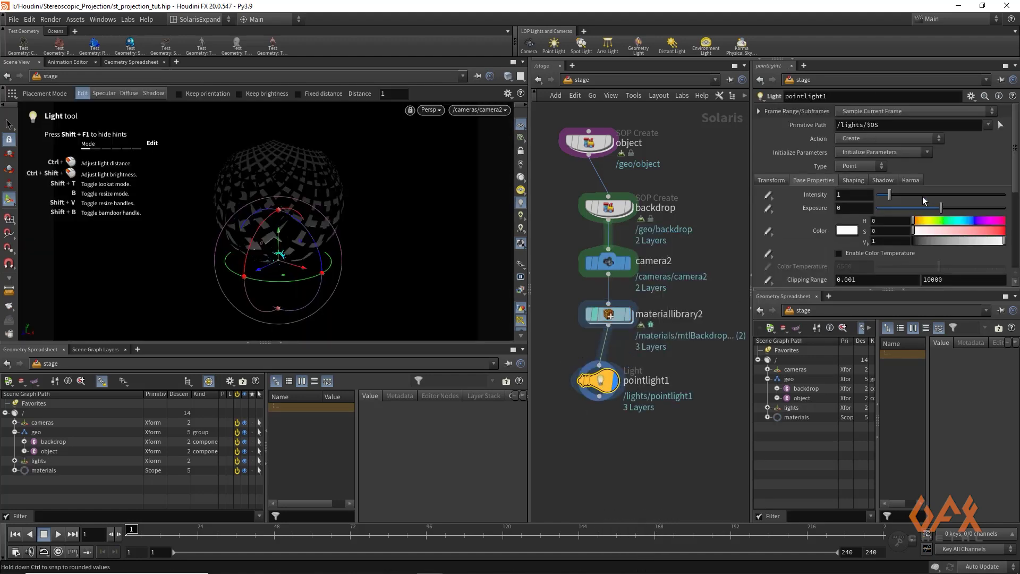
Set the point light's Y translate to 4 and turn on shadowed lighting in the viewport
click(771, 181)
click(900, 225)
key(Return)
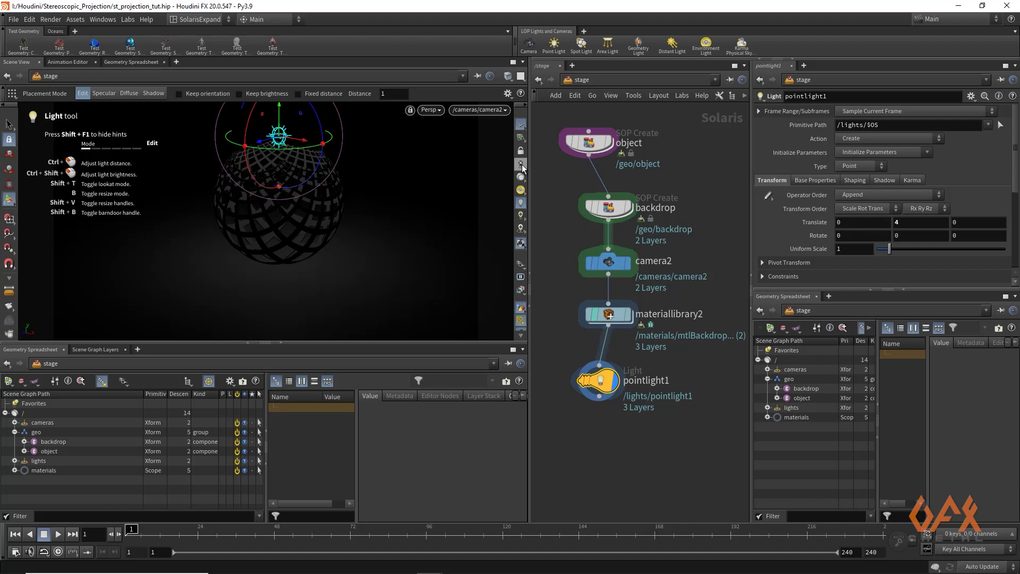
click(521, 228)
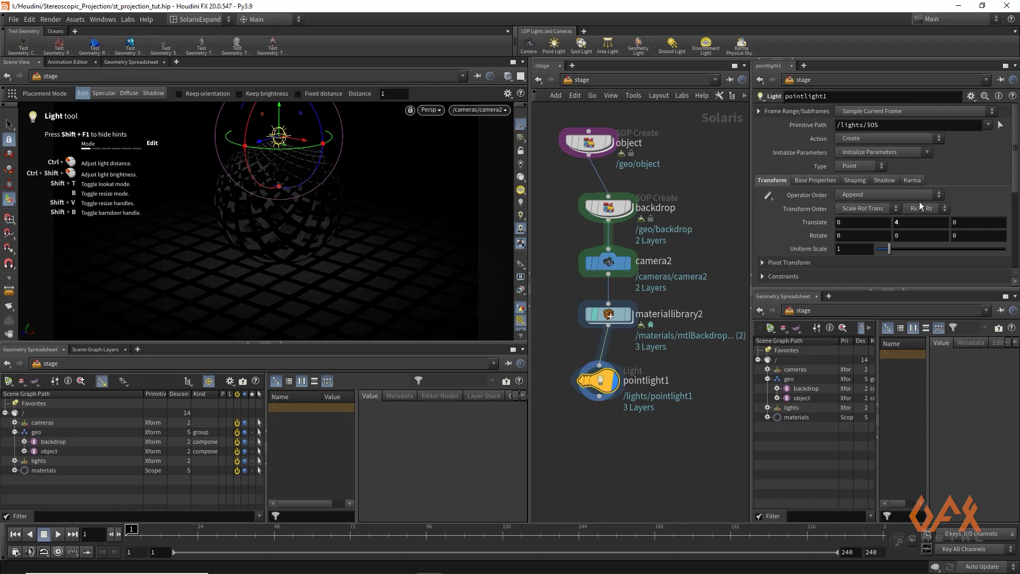
Change pointlight1's light type to Sphere and set its uniform scale to 0.2
click(864, 166)
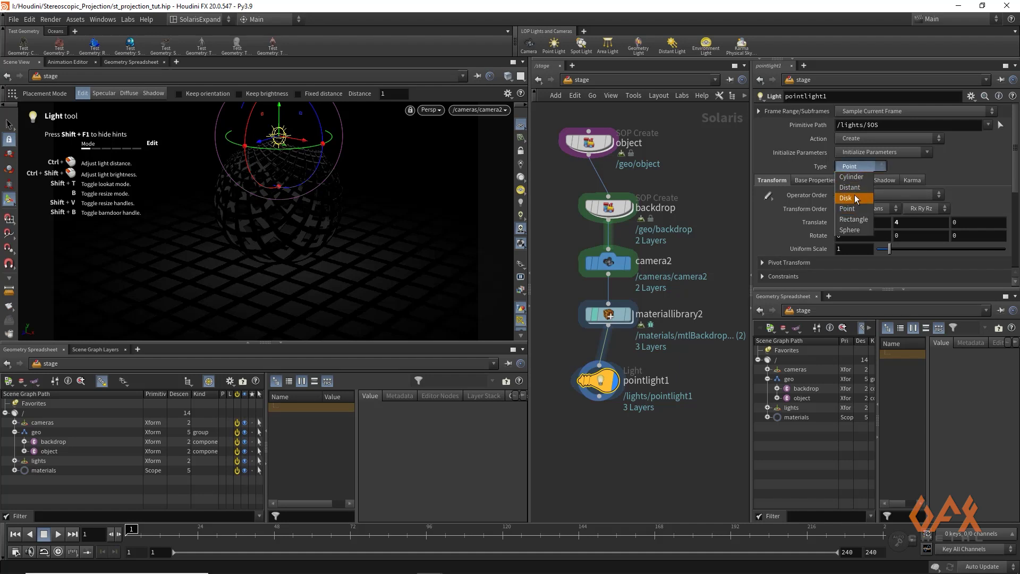
click(851, 231)
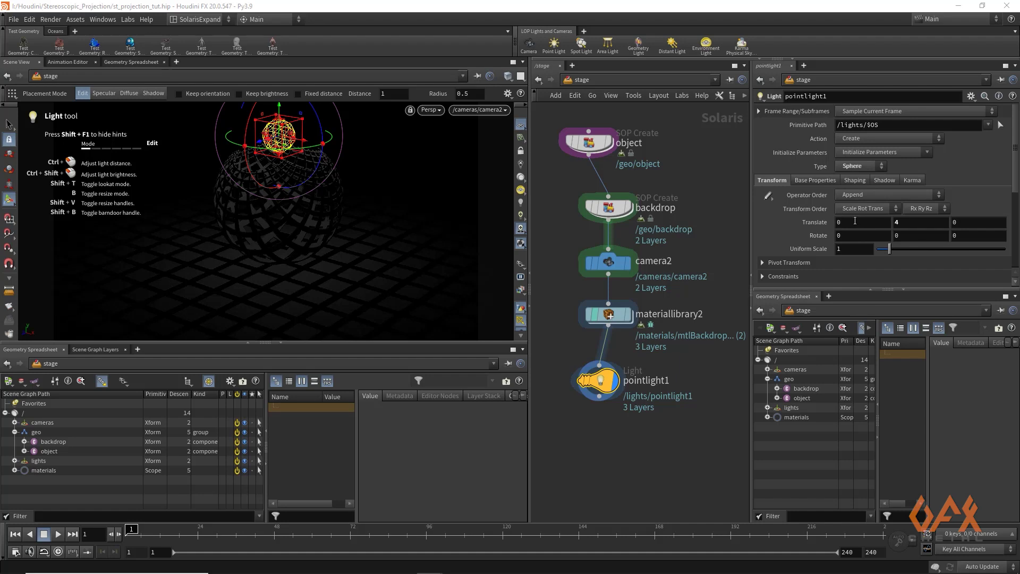
click(849, 247)
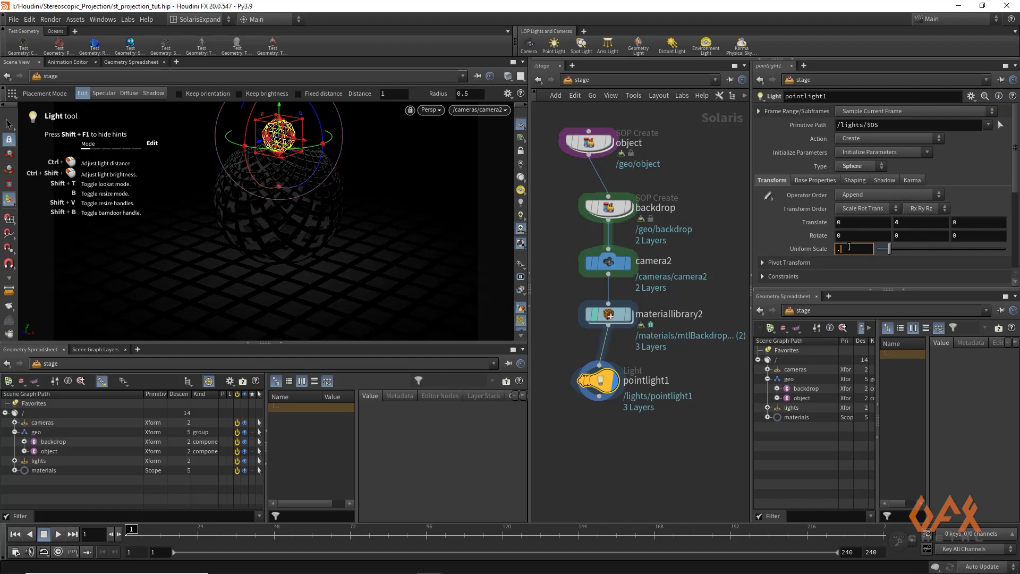
text(.2)
key(Return)
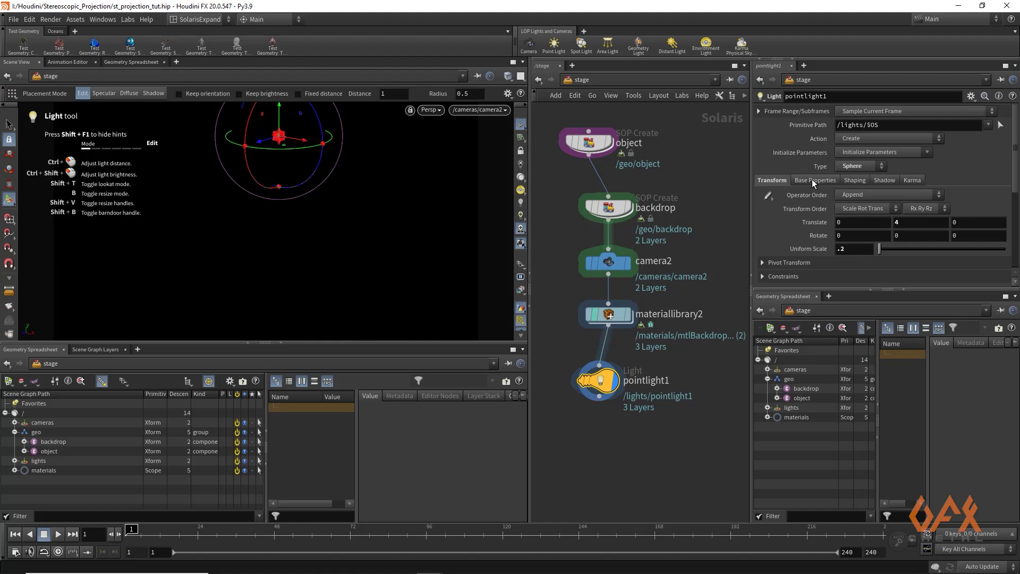
Set pointlight1's exposure to 10 and its radius to 0.4
click(812, 180)
click(849, 207)
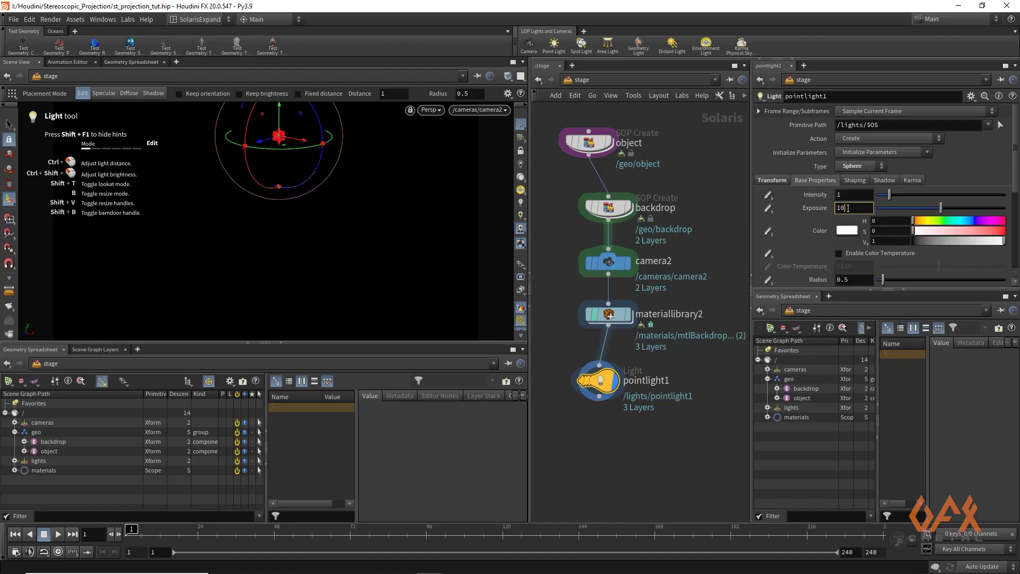
text(10)
key(Return)
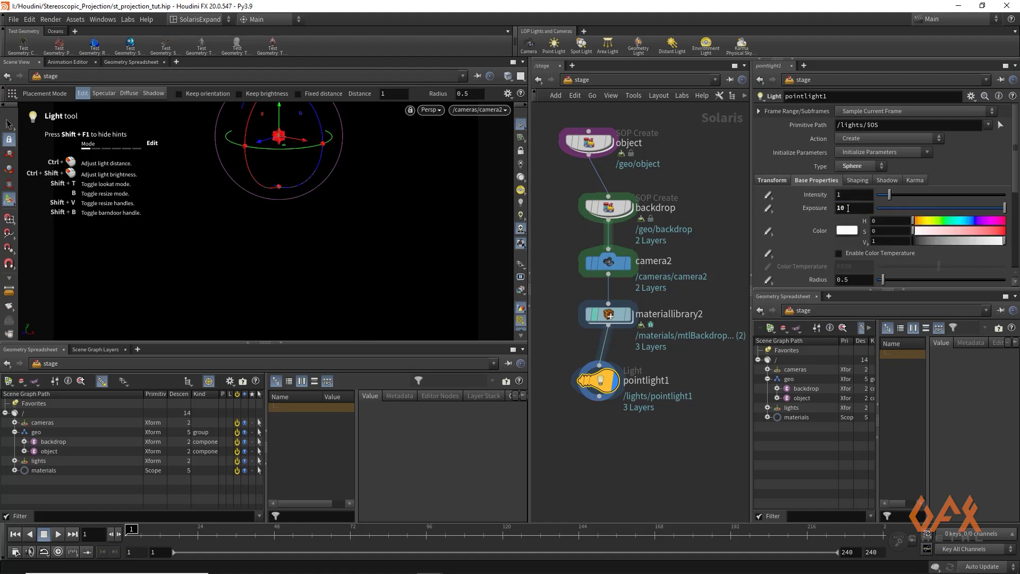
click(837, 280)
text(.4)
key(Return)
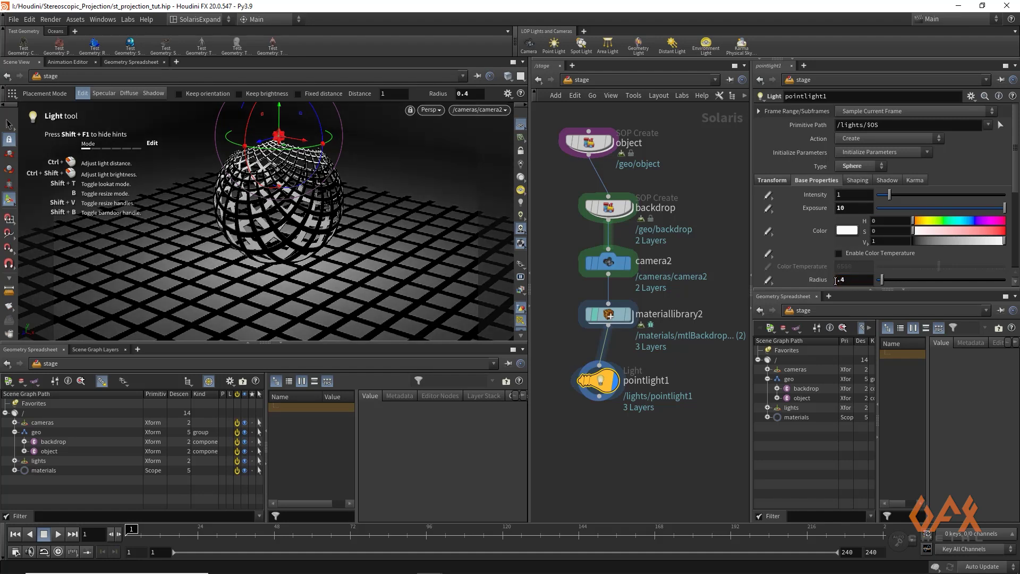
Enable pointlight1's shadow color with Set or Create and adjust it to a near-black grey in the color editor
click(887, 180)
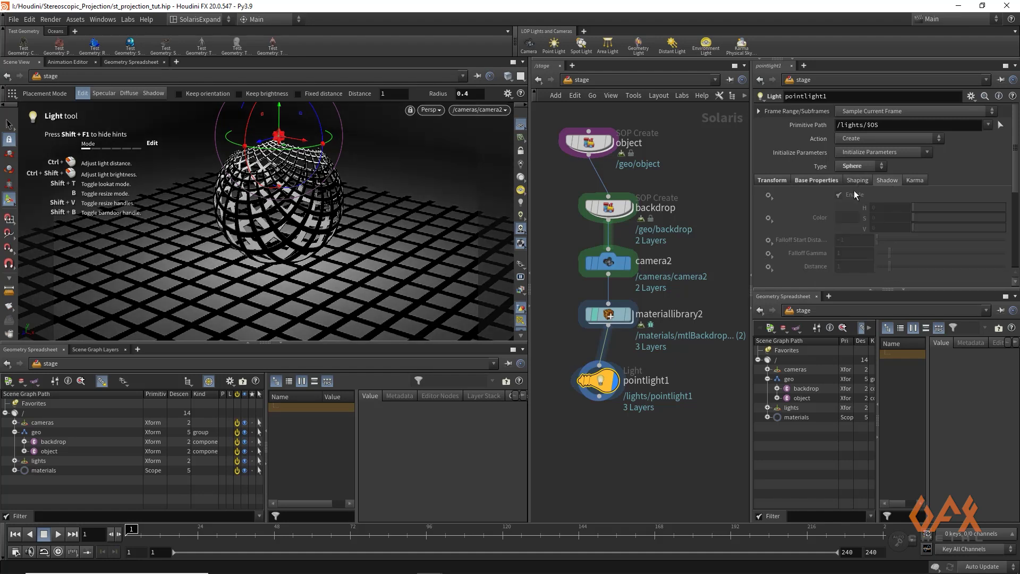
click(769, 219)
click(783, 229)
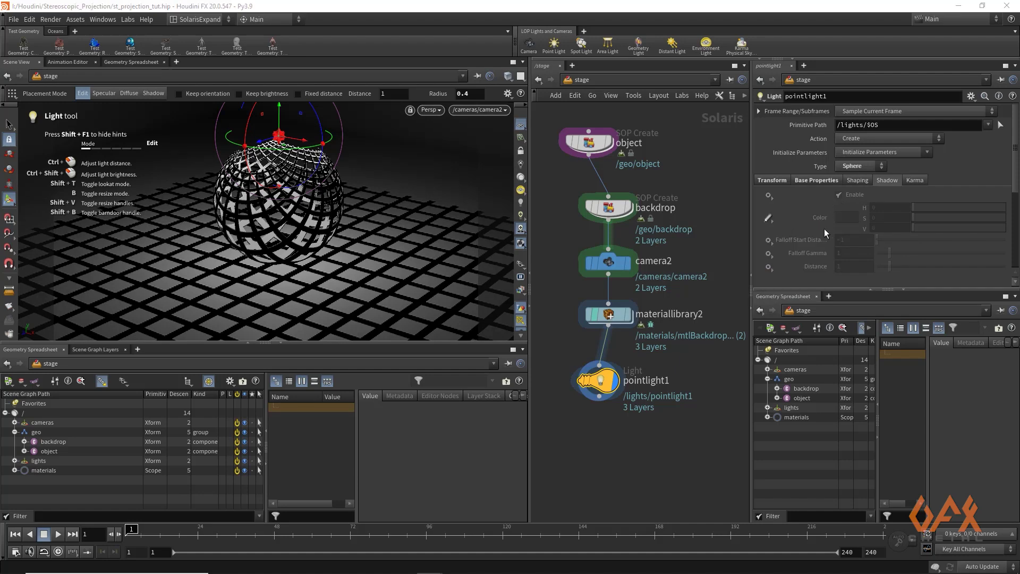
click(849, 221)
click(857, 216)
click(852, 194)
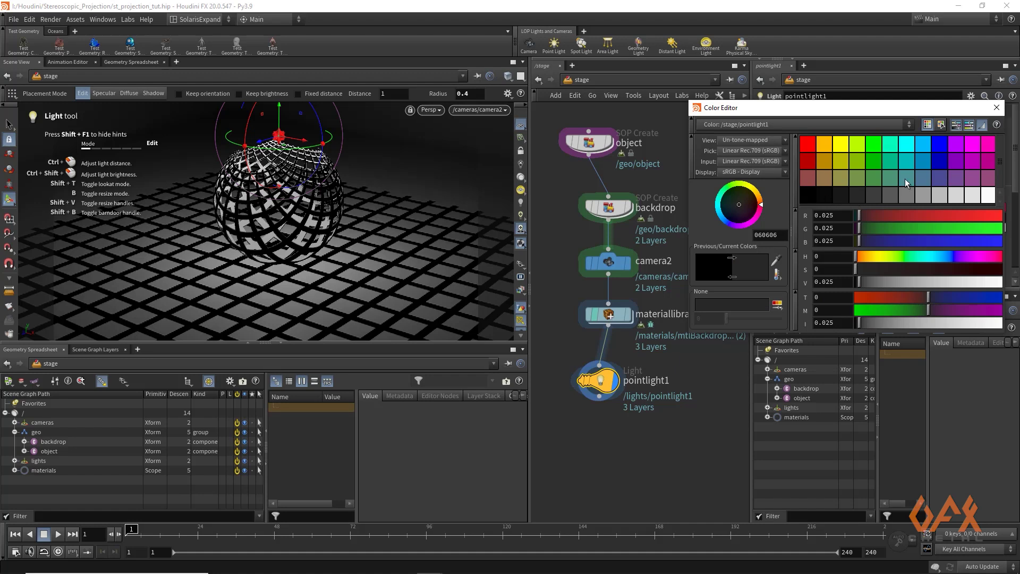
drag(870, 259, 873, 260)
click(998, 107)
Enable Render Light Geometry among pointlight1's Karma light properties, using Set or Create
click(914, 179)
scroll(831, 242, down, 4)
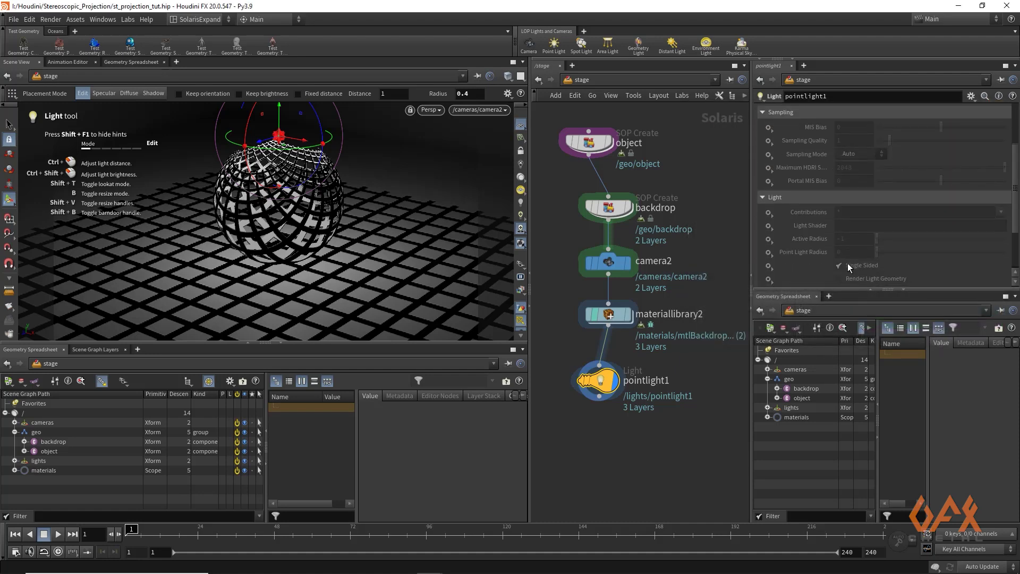
scroll(847, 261, down, 2)
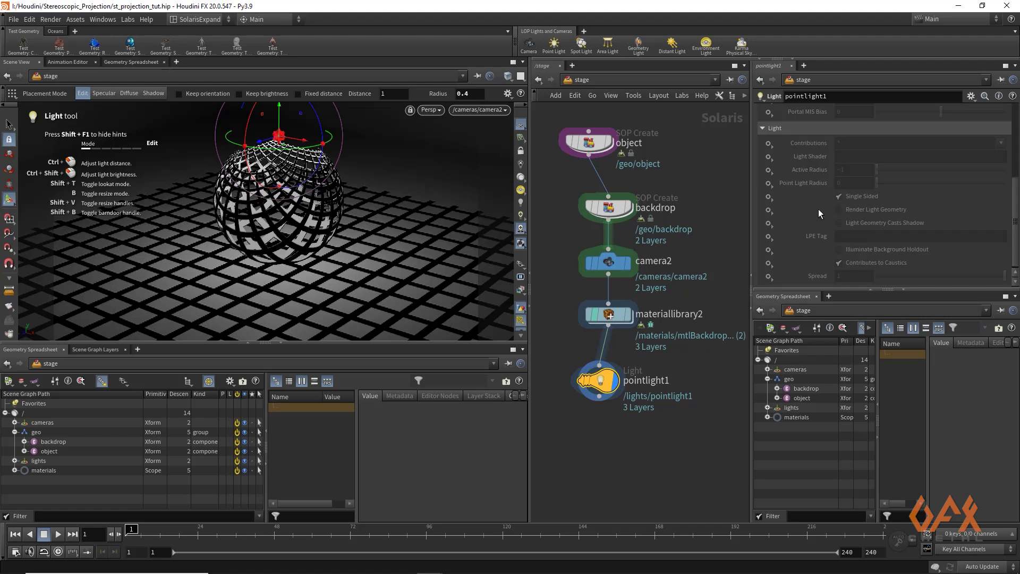
click(769, 210)
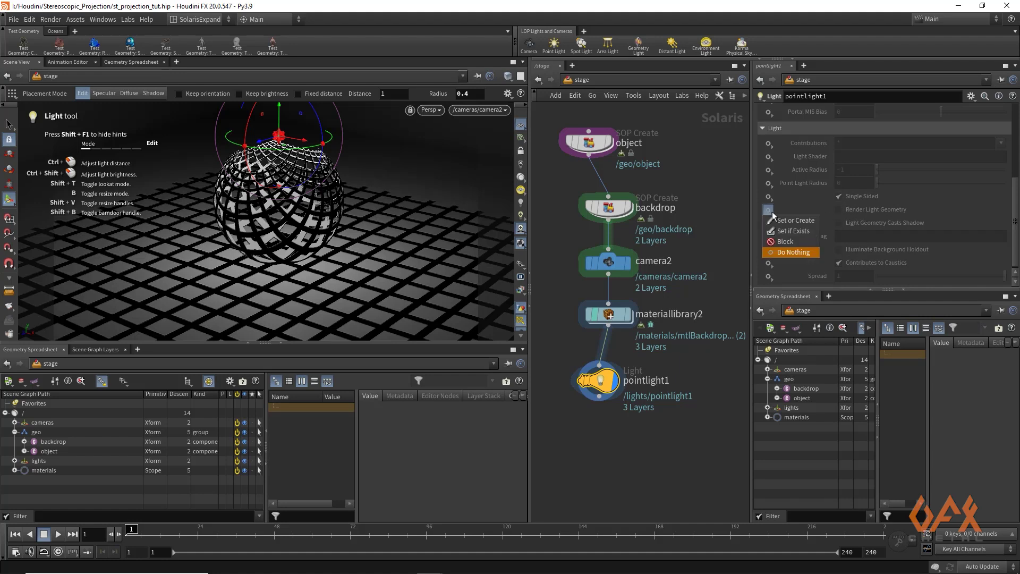
click(781, 217)
click(838, 209)
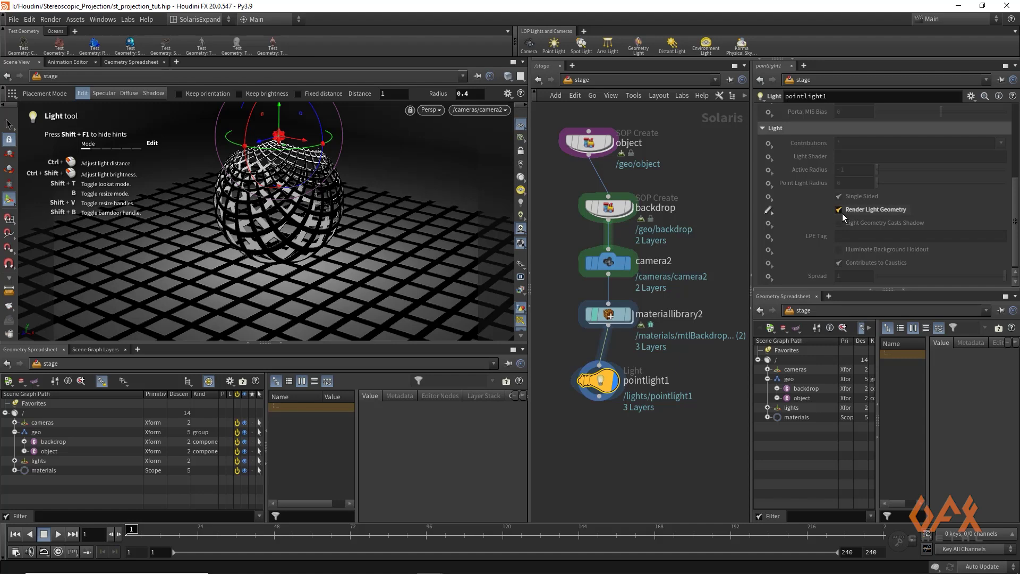
Render the viewport with Karma CPU and switch to the Select tool to hide the light handles
click(431, 110)
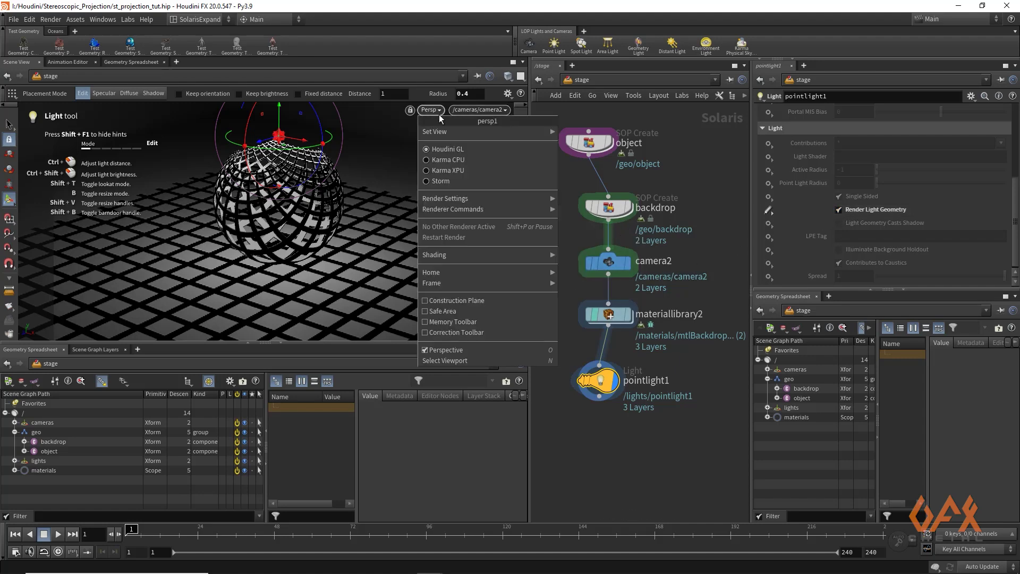
click(448, 159)
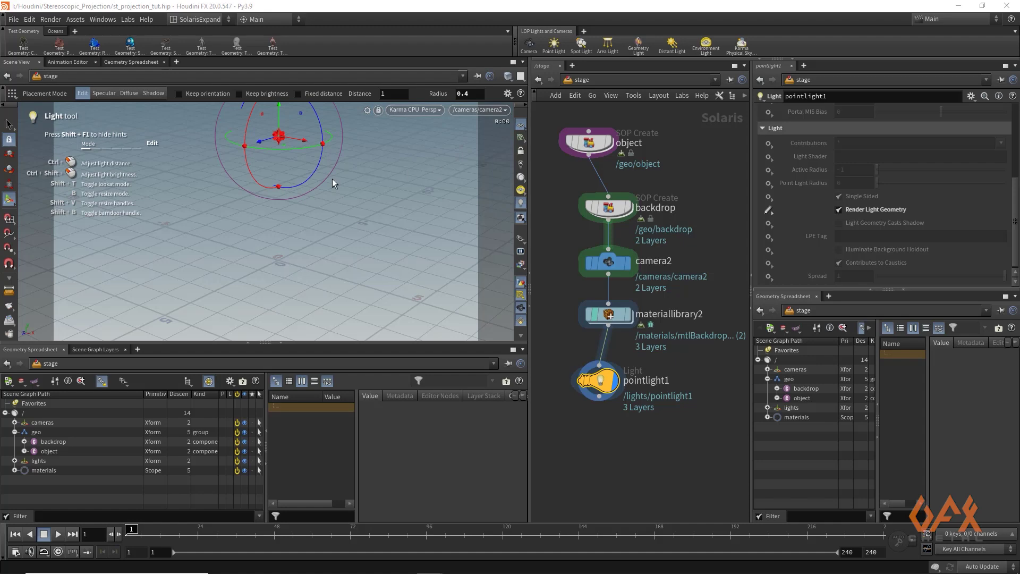
click(10, 125)
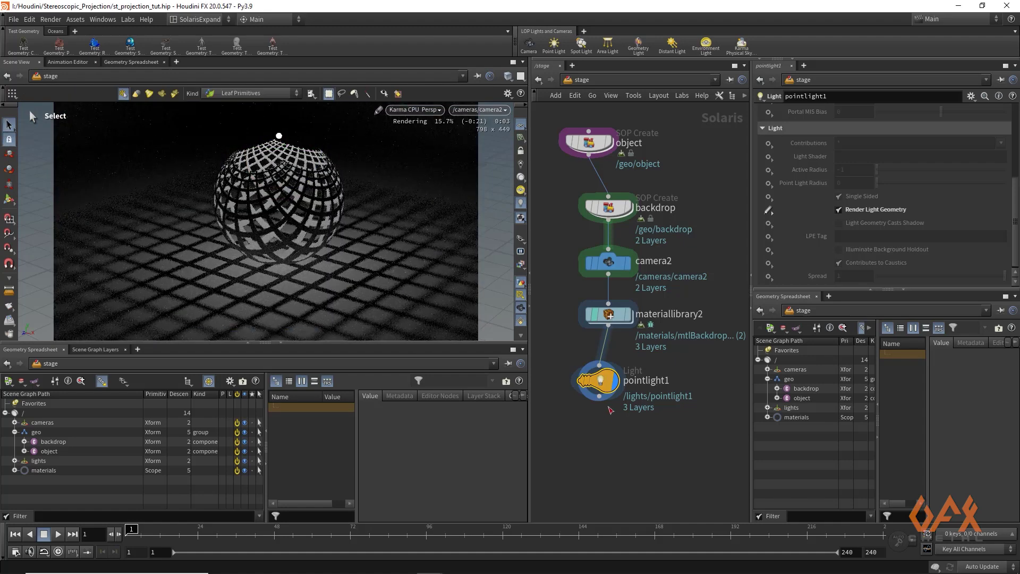
Add an Assign Material node below pointlight1, wired to the light's output
middle_drag(563, 345, 574, 274)
click(609, 332)
key(Tab)
text(assign)
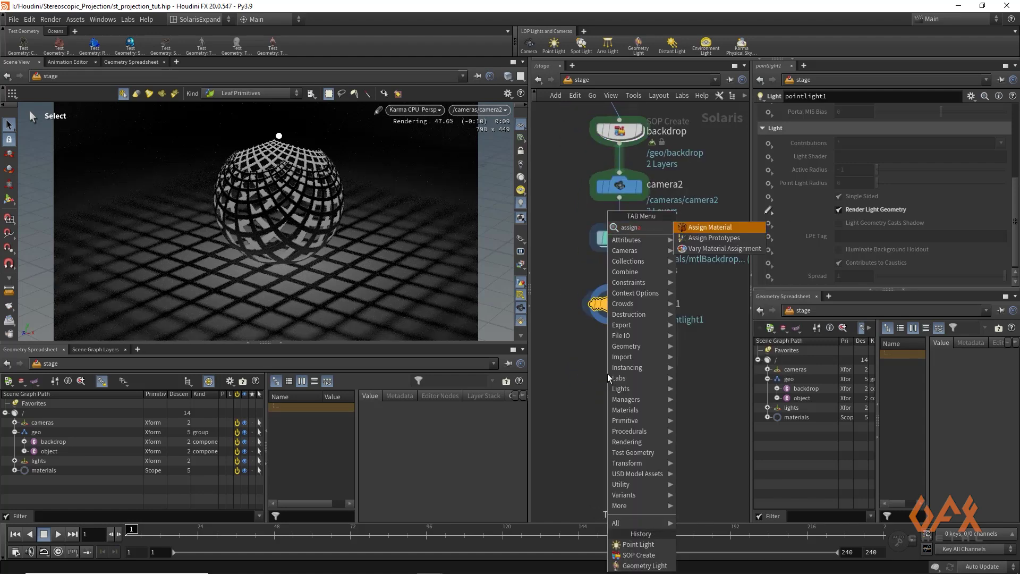
key(Escape)
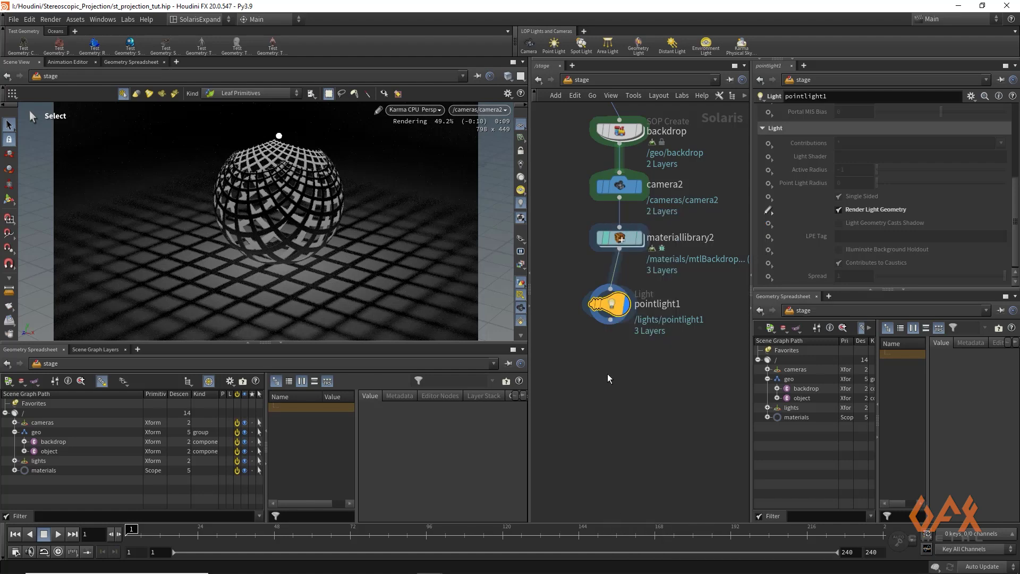
click(612, 372)
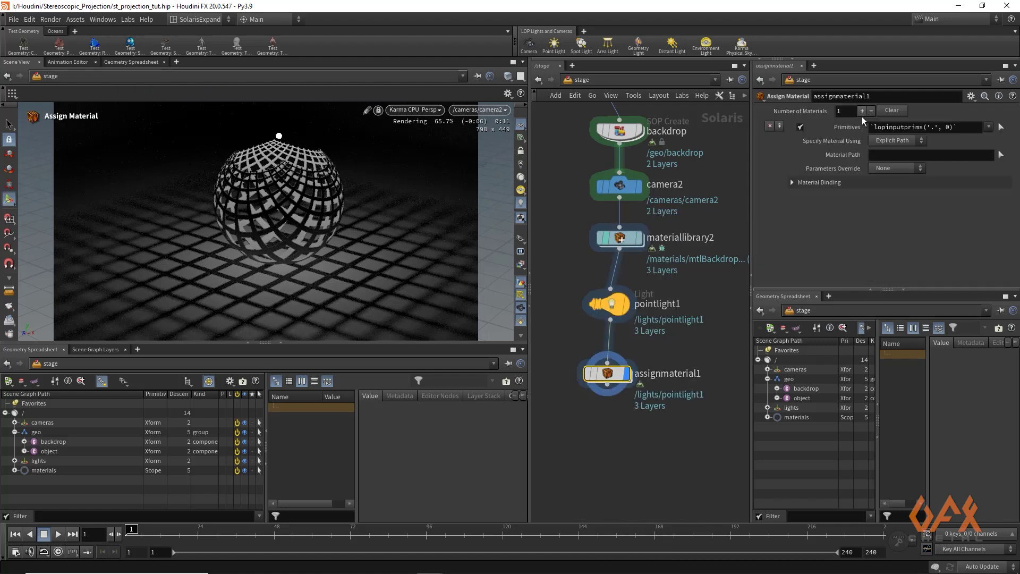
Add a second material entry to assignmaterial1, assigning /materials/mtlBackdrop to /geo/backdrop and /materials/mtlObject to /geo/object
click(780, 126)
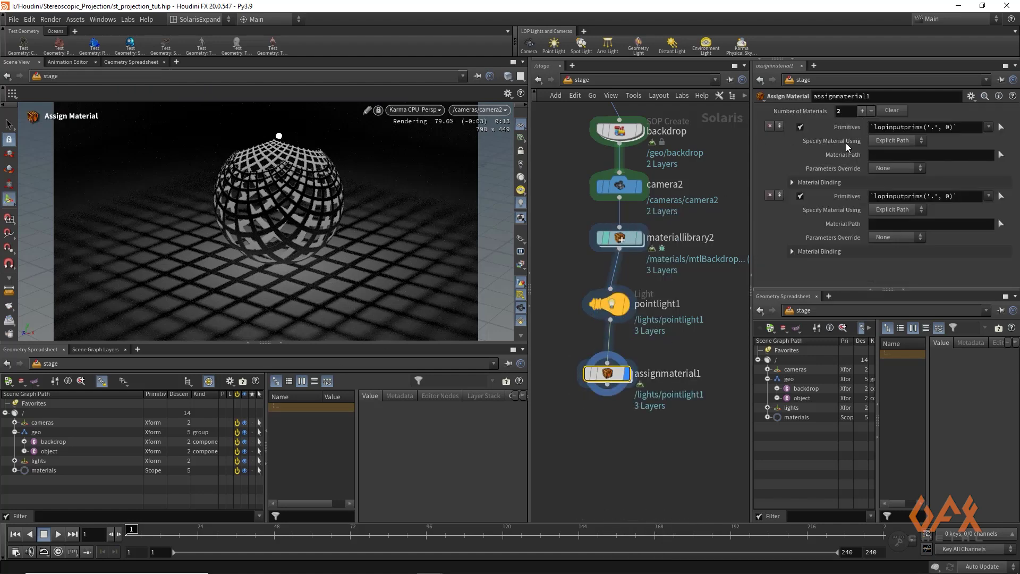
drag(792, 170, 904, 127)
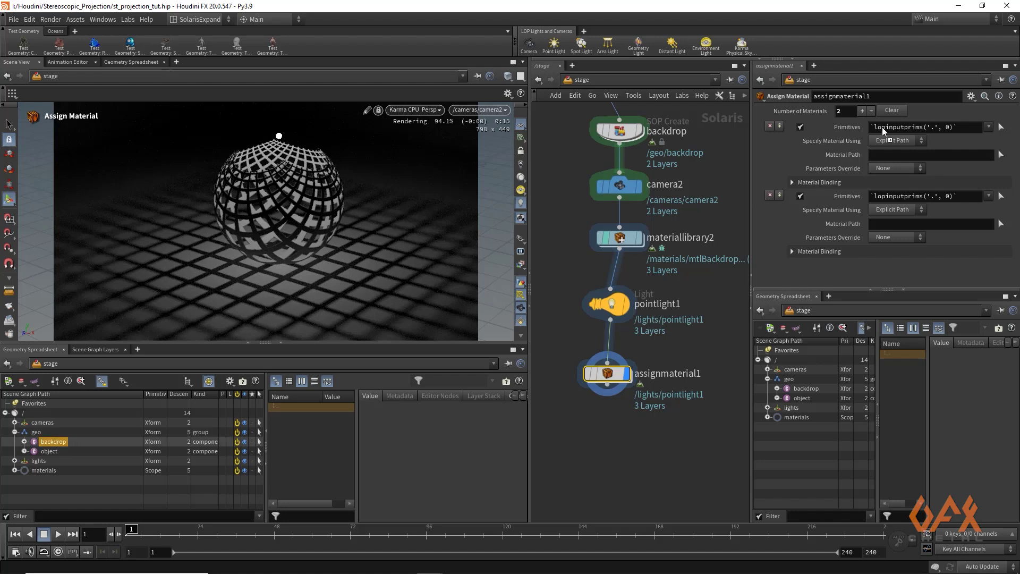
click(15, 470)
drag(55, 480, 887, 155)
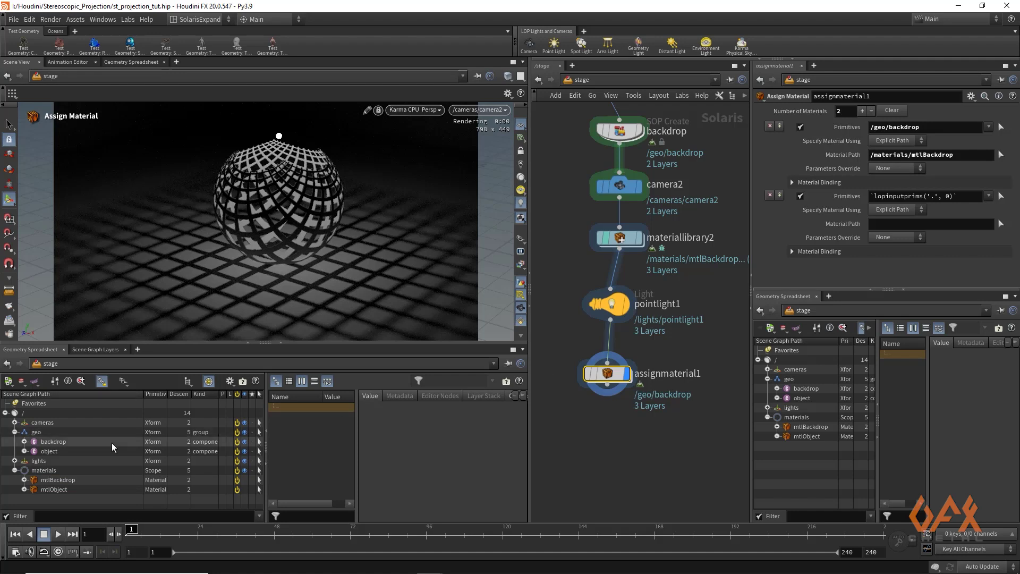
drag(49, 451, 947, 195)
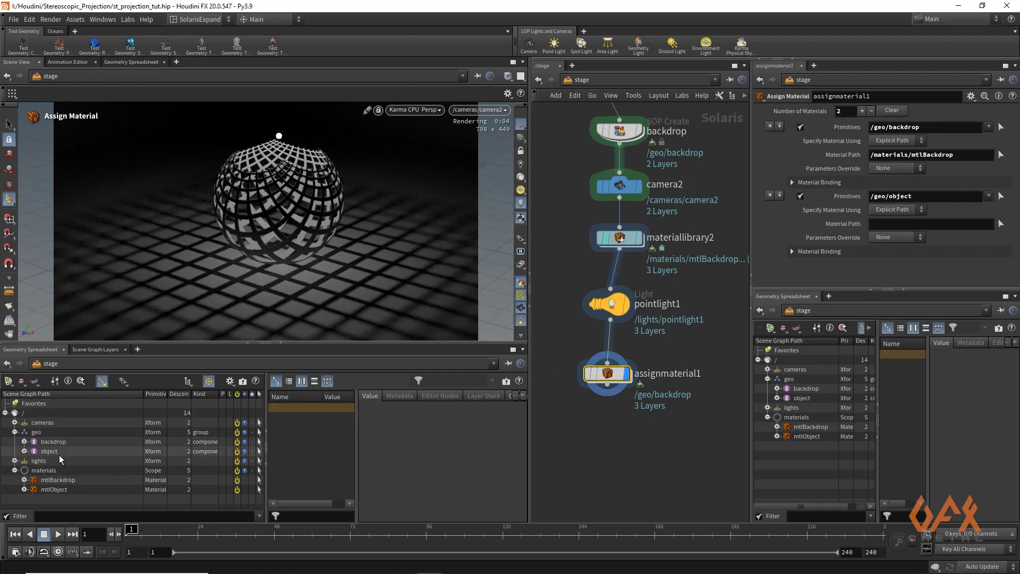
drag(53, 489, 892, 223)
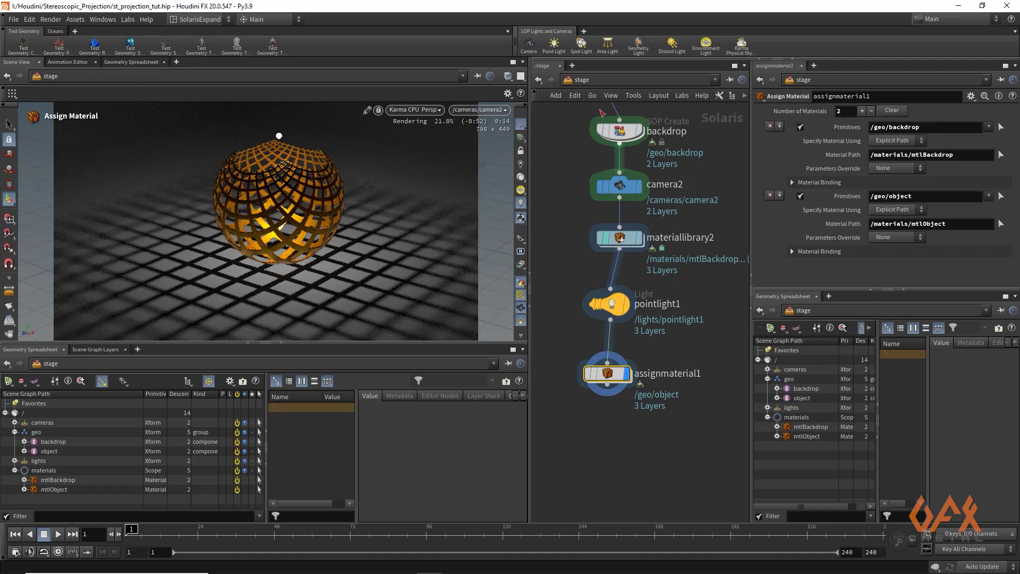
Copy the seven-node sphere projection chain, from sphere1 through OUT_grid_sphere, inside the grid object
click(594, 78)
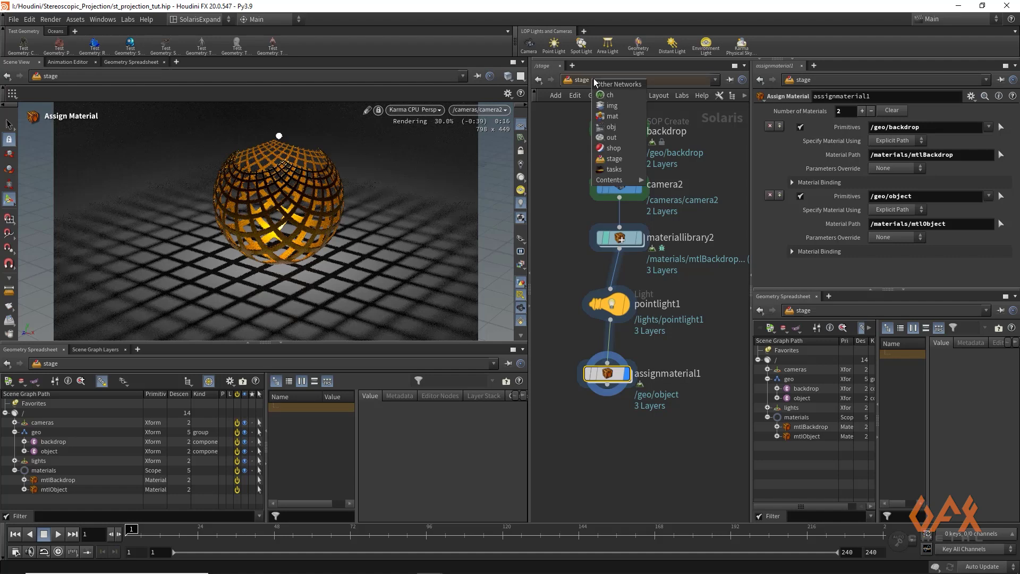
click(619, 128)
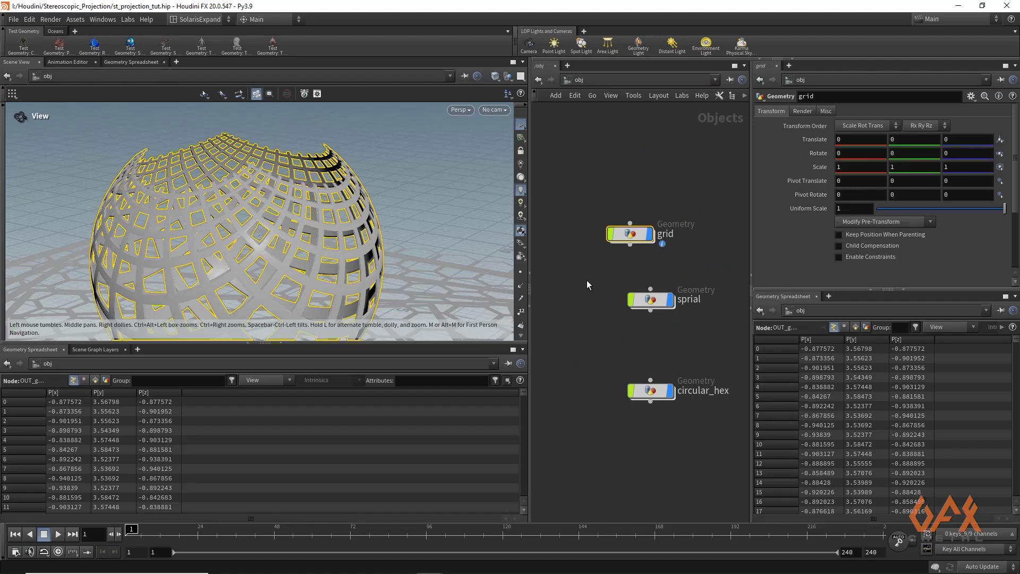
double_click(631, 237)
scroll(614, 211, down, 2)
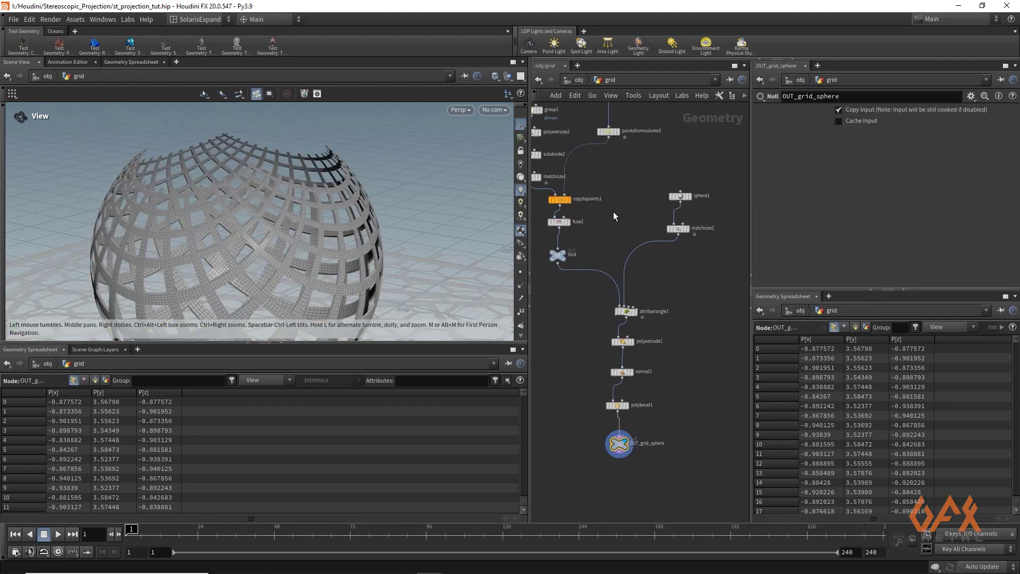
drag(700, 185, 608, 434)
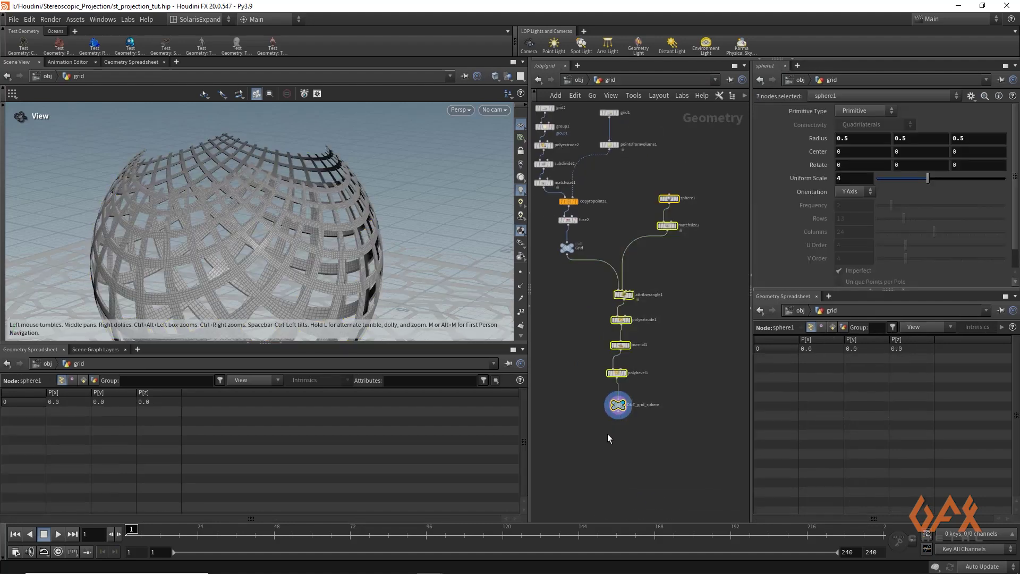
key(ctrl+c)
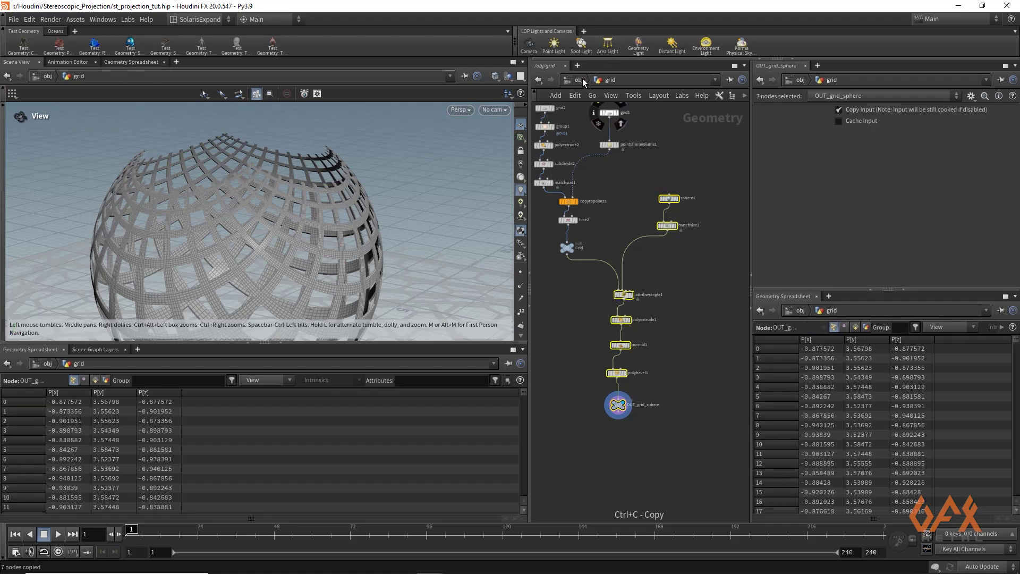
Go into the sprial object, display its spiral_sqaures null and hide the other objects in the viewport
click(584, 79)
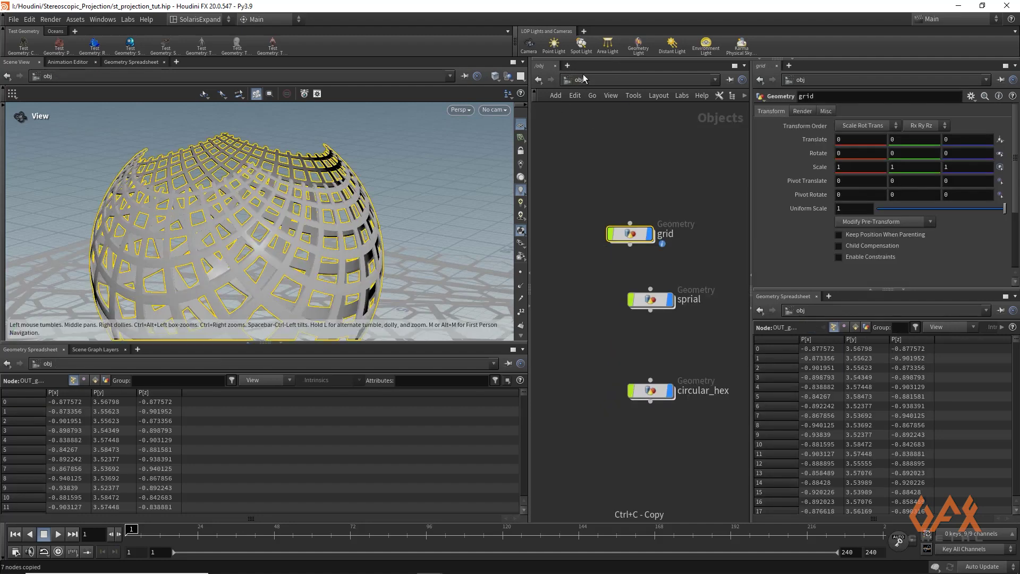
double_click(654, 302)
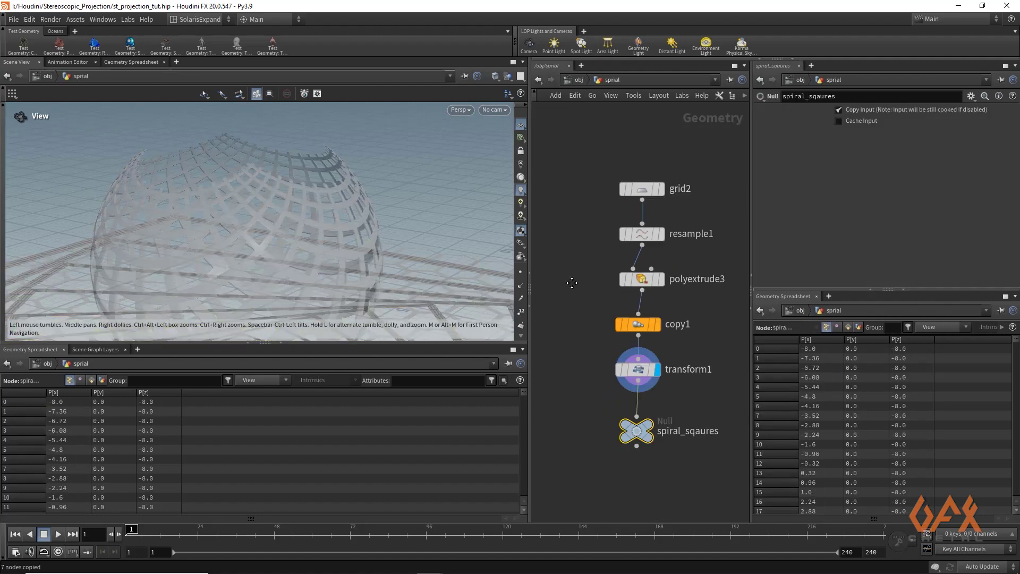
middle_drag(572, 285, 572, 185)
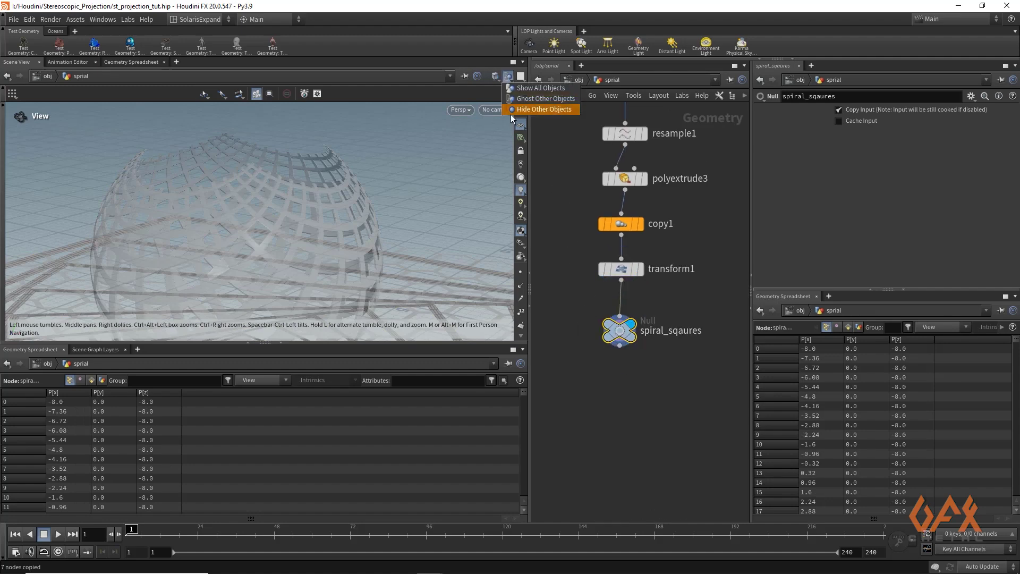
middle_drag(287, 160, 277, 198)
drag(280, 201, 250, 258)
middle_drag(745, 406, 667, 353)
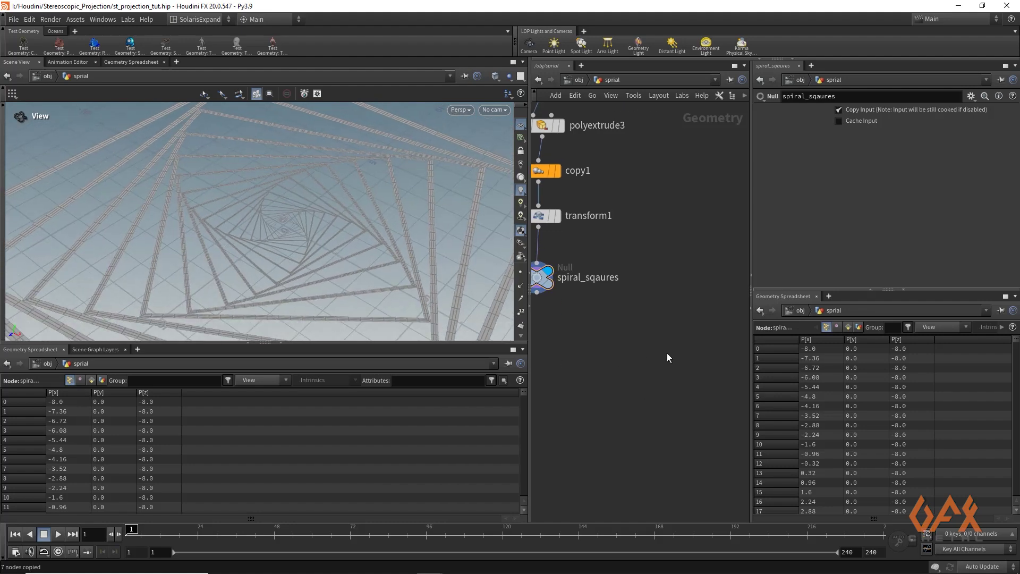
Paste the copied projection chain into the sprial network and wire spiral_sqaures into attribwrangle1's first input
key(ctrl+v)
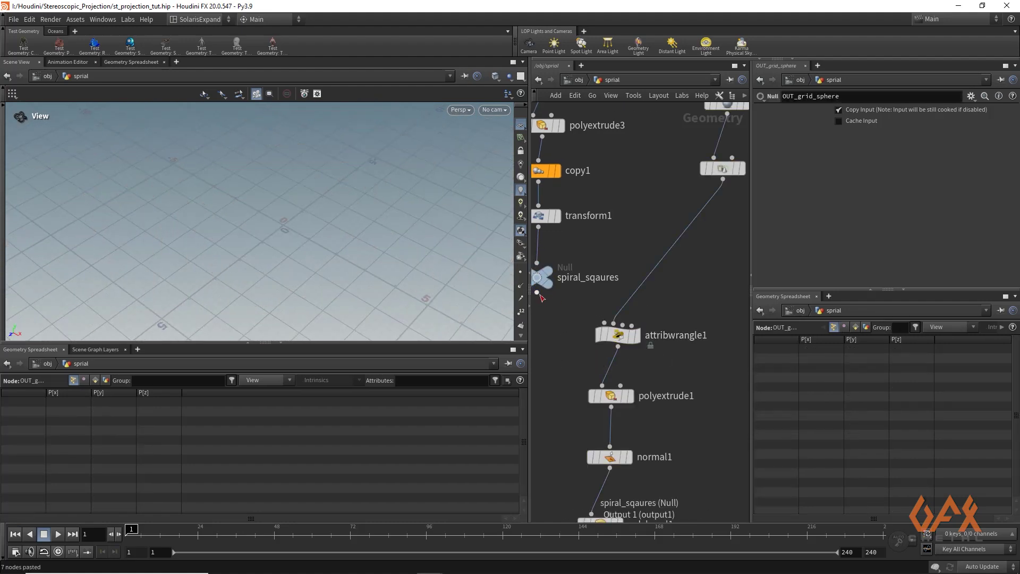
drag(536, 292, 601, 316)
click(605, 324)
middle_drag(605, 323, 598, 233)
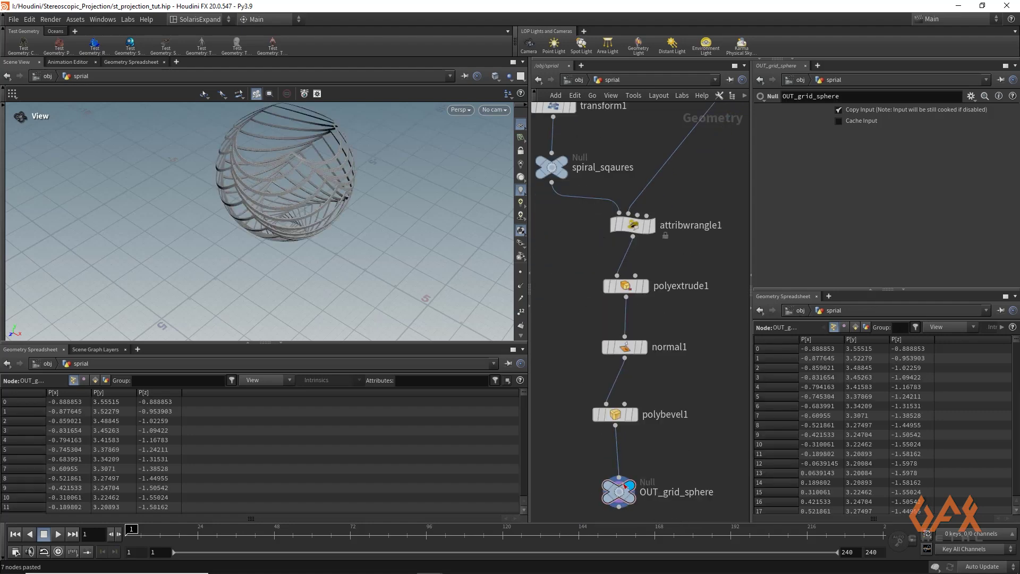
drag(280, 245, 160, 276)
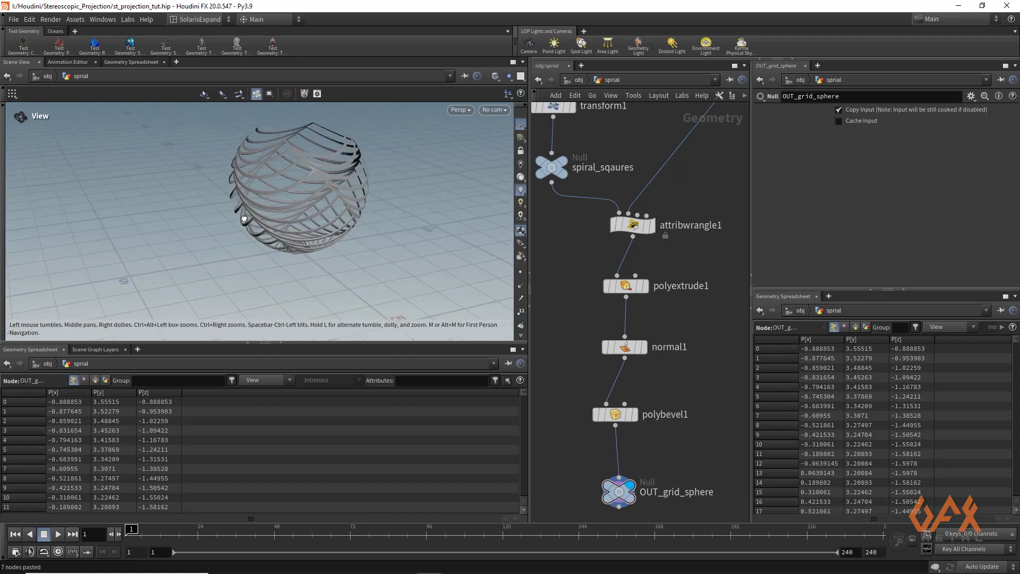
Rename the pasted output null as OUT_spiral_sphere
double_click(681, 494)
double_click(675, 493)
text(spiral)
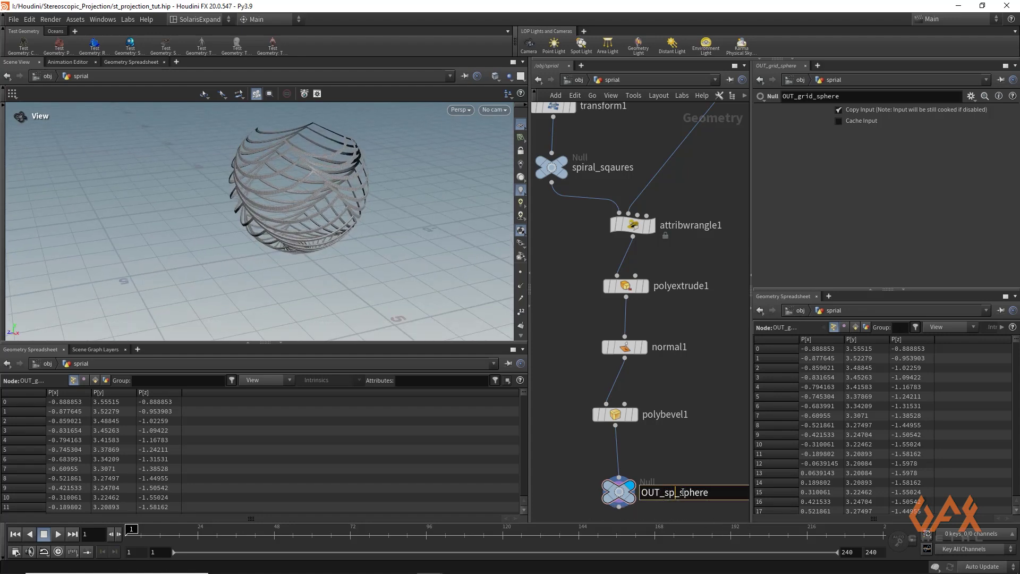
click(523, 455)
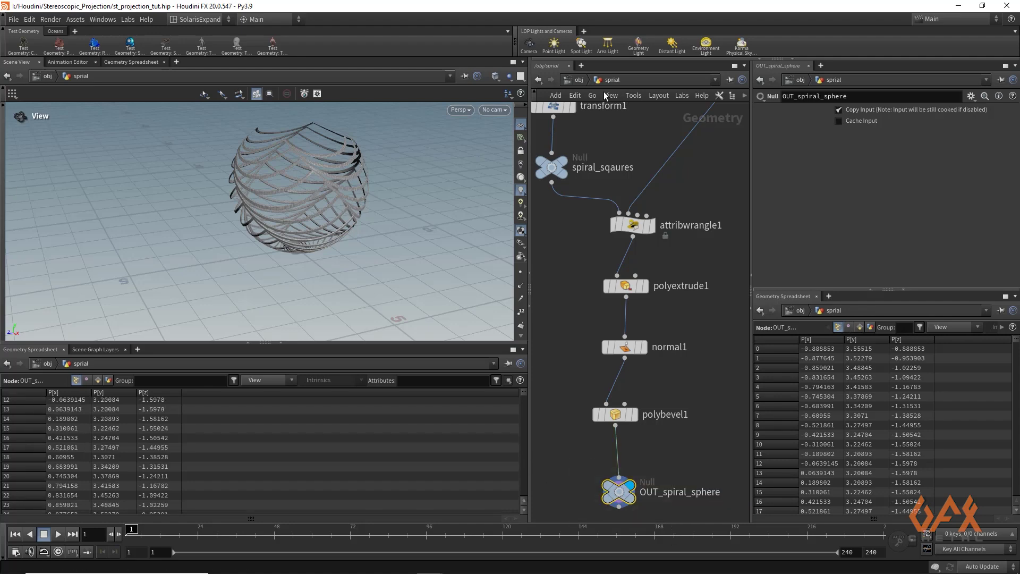
In the stage's object SOP Create network, set object_merge1's Object 1 to /obj/sprial/OUT_spiral_sphere
click(583, 80)
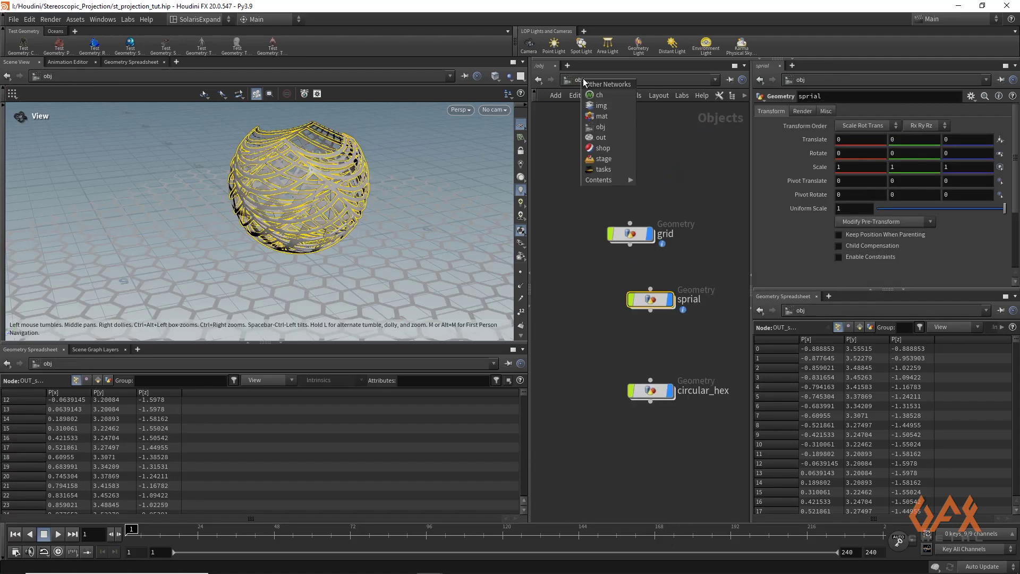
click(601, 157)
middle_drag(574, 228, 579, 352)
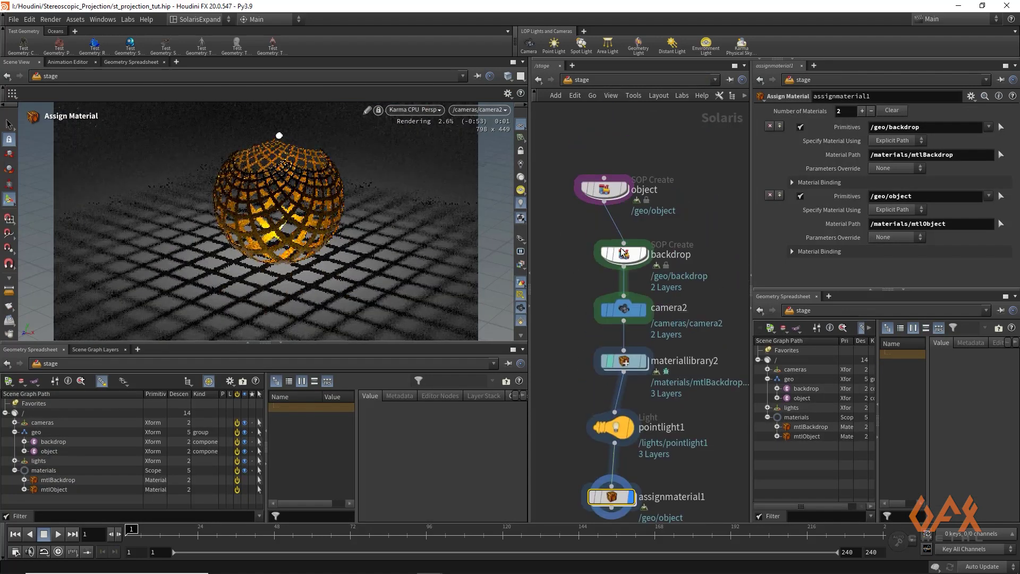
double_click(606, 190)
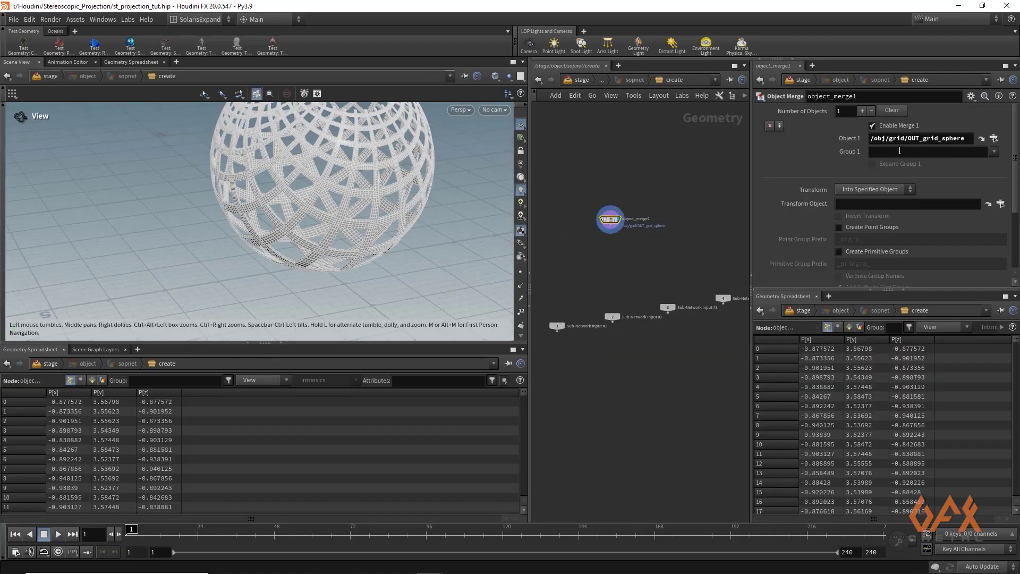
drag(968, 140, 872, 139)
key(ctrl+x)
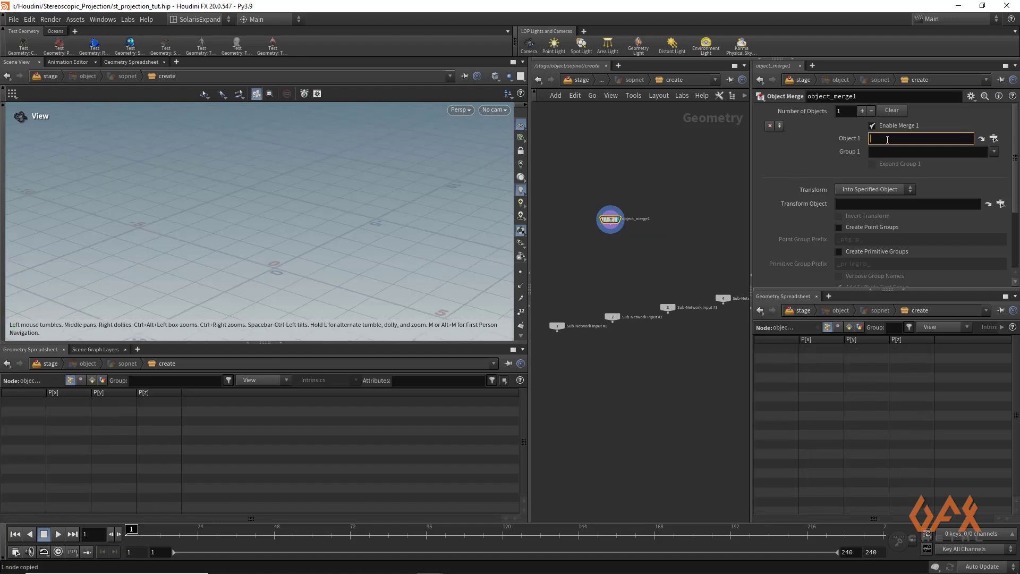
key(ctrl+v)
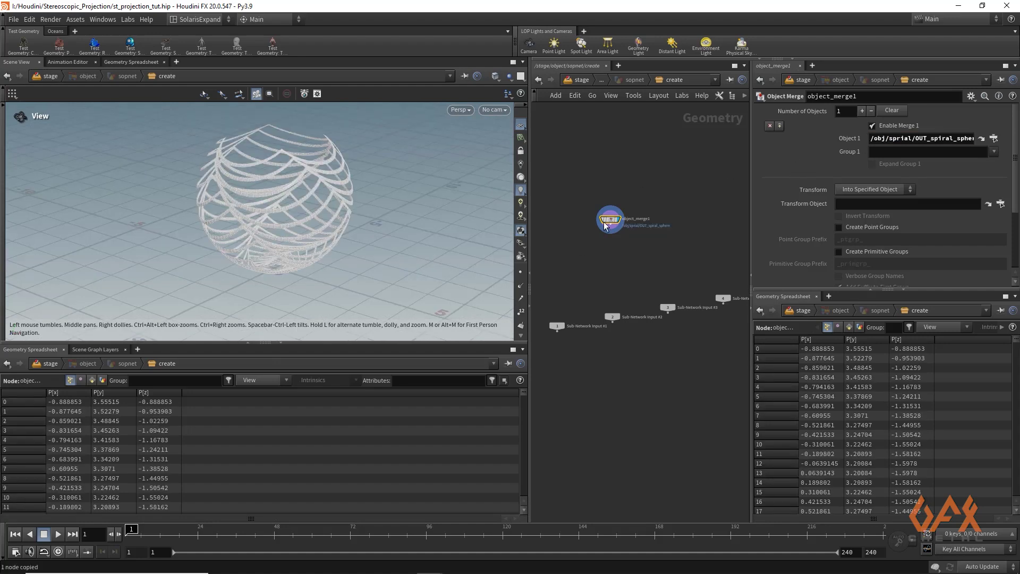
Return to the stage network and switch to the Select tool to clear the handles from the spiral sphere's Karma render
click(582, 80)
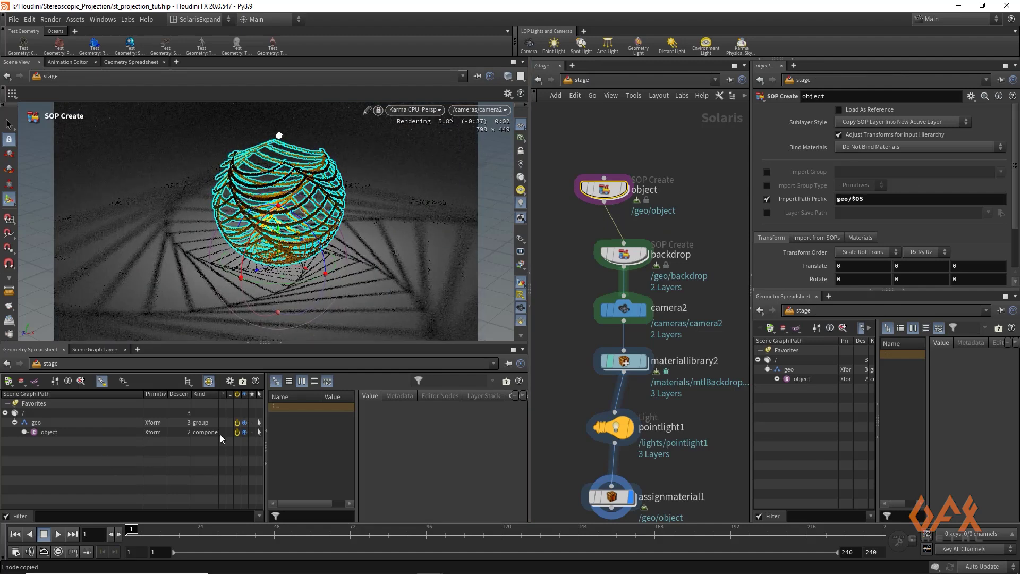
key(s)
click(102, 140)
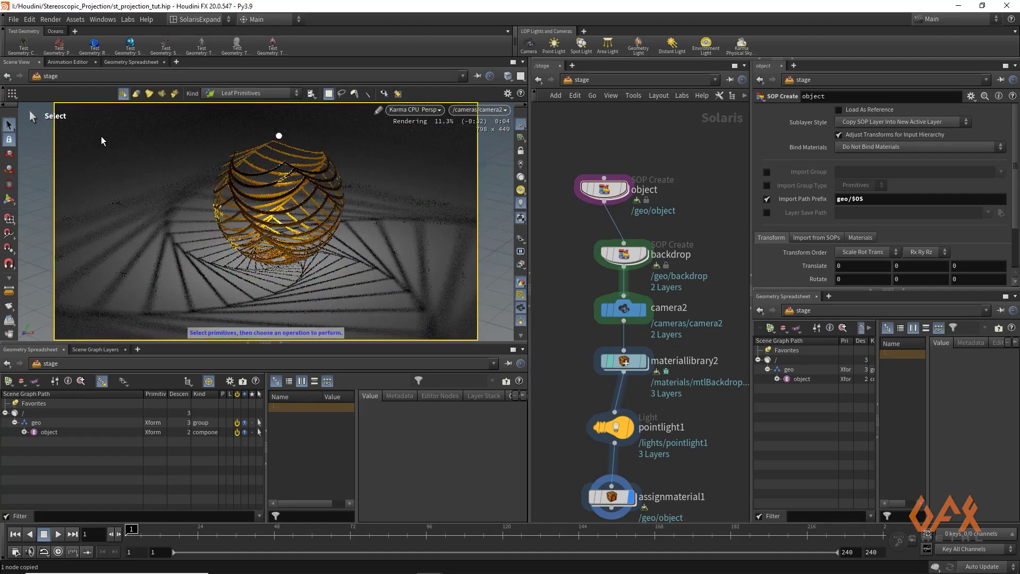